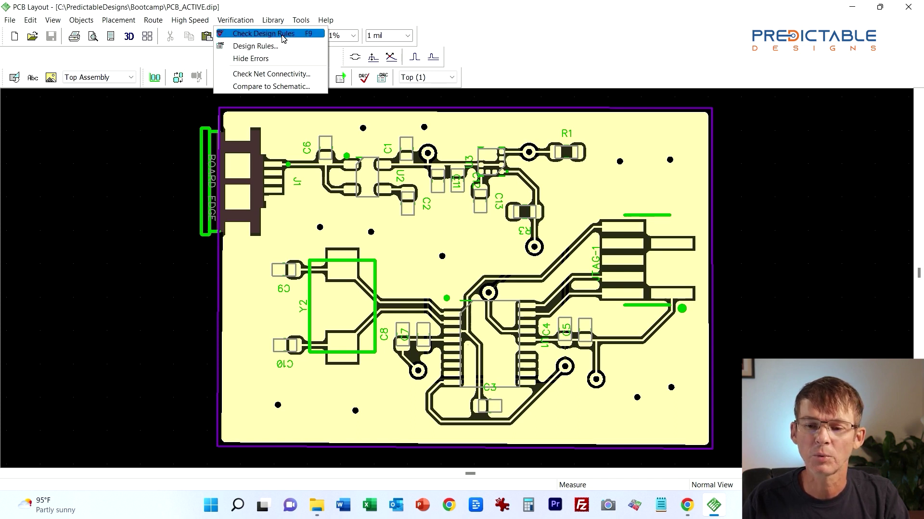
# - Run the design rule check and examine the flagged pad clearance errors around U3
pyautogui.click(283, 38)
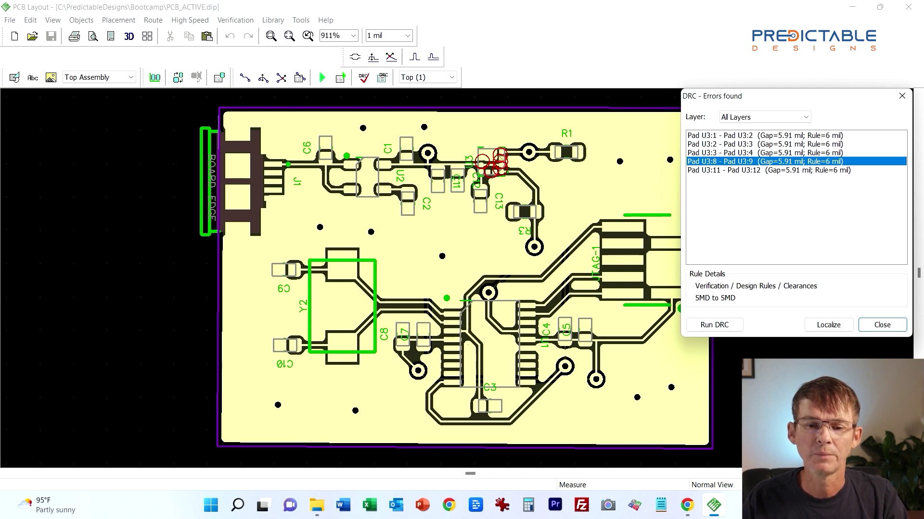
pyautogui.scroll(4, 526, 167)
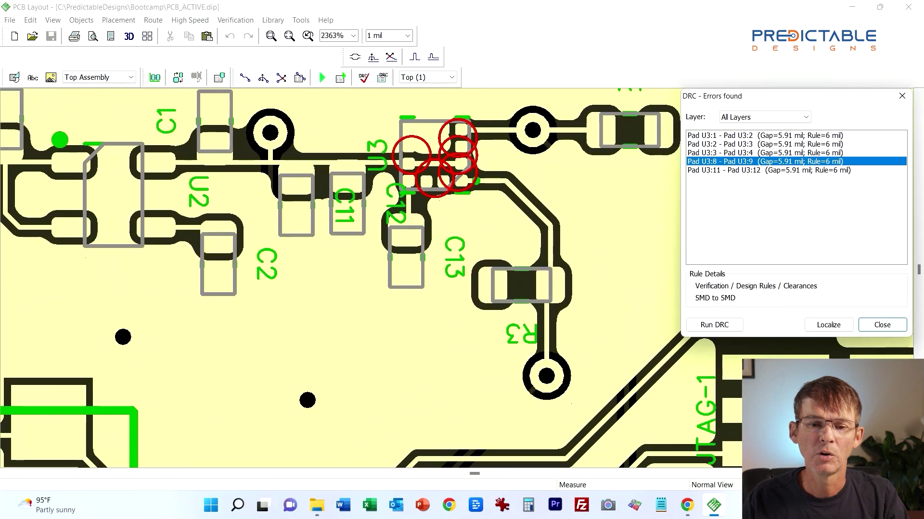
pyautogui.scroll(4, 496, 135)
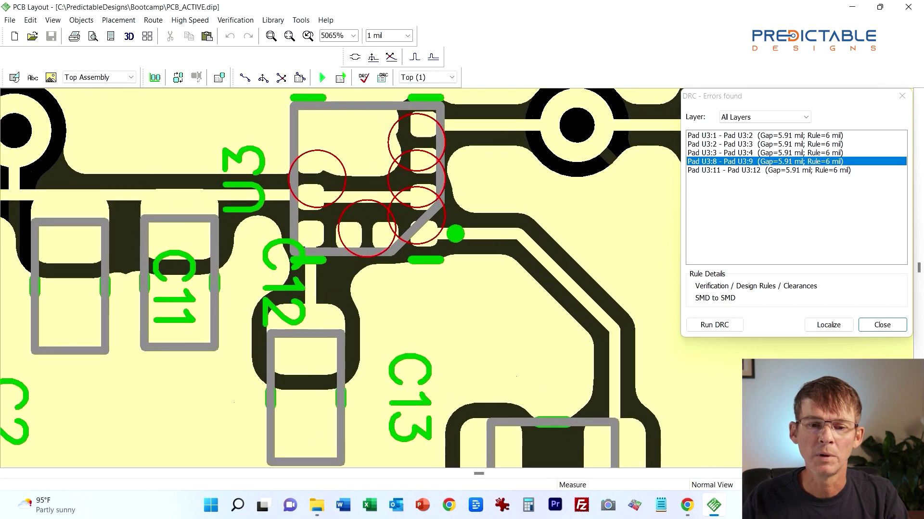
pyautogui.scroll(1, 479, 174)
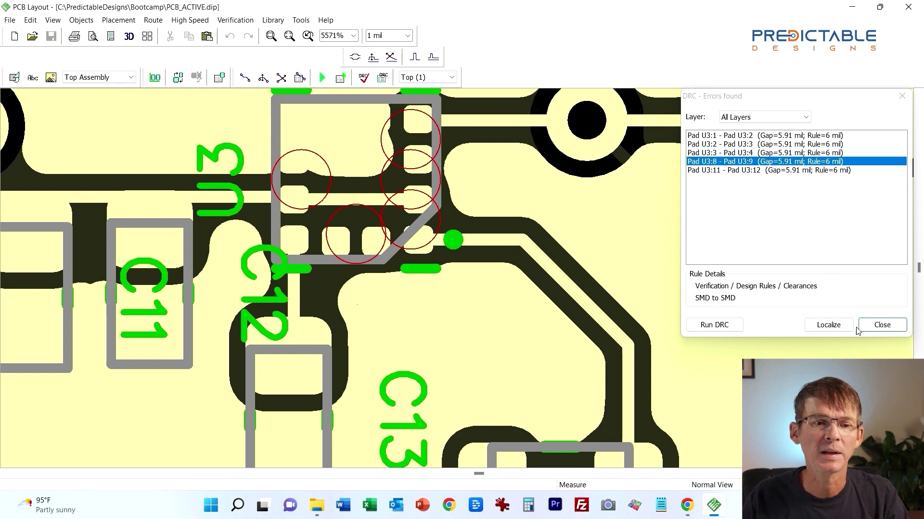
pyautogui.click(885, 328)
# - Review the clearance and size design rules, and set the SMD-to-SMD clearance to 5.9 mil
pyautogui.click(236, 20)
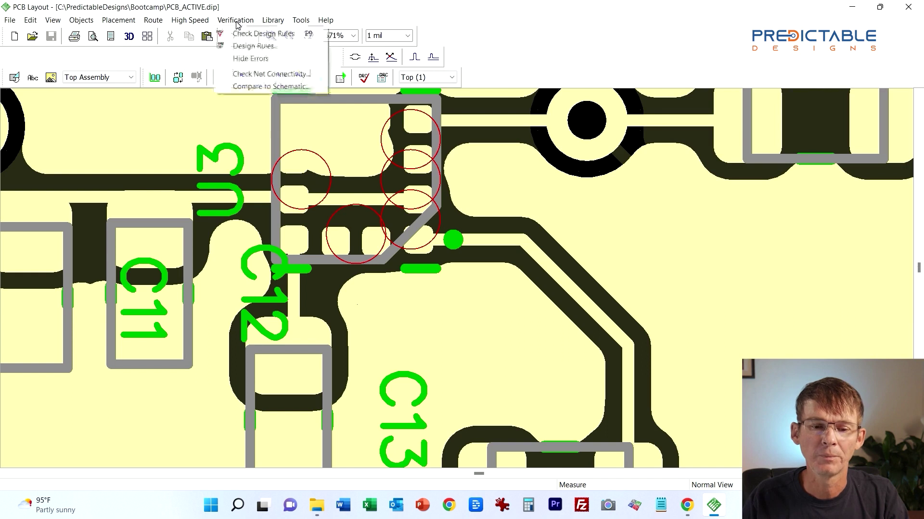
pyautogui.click(243, 44)
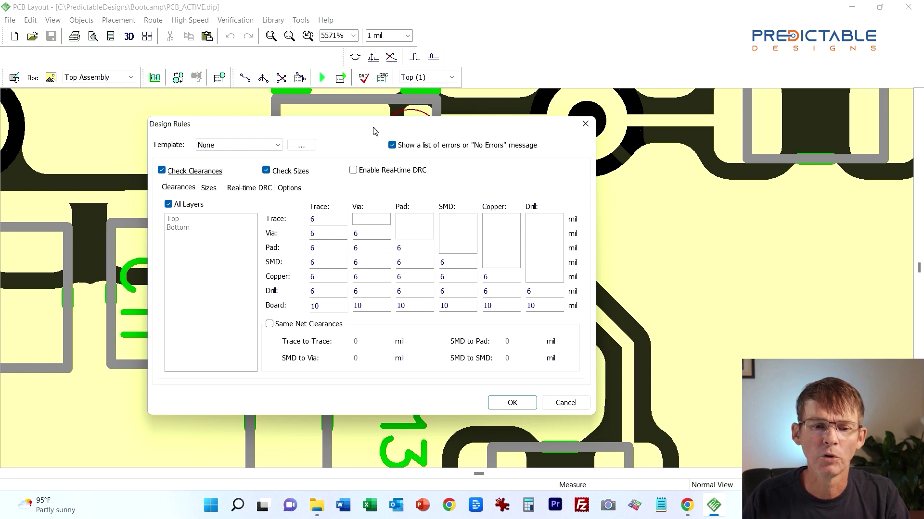
pyautogui.moveTo(373, 131); pyautogui.dragTo(412, 101)
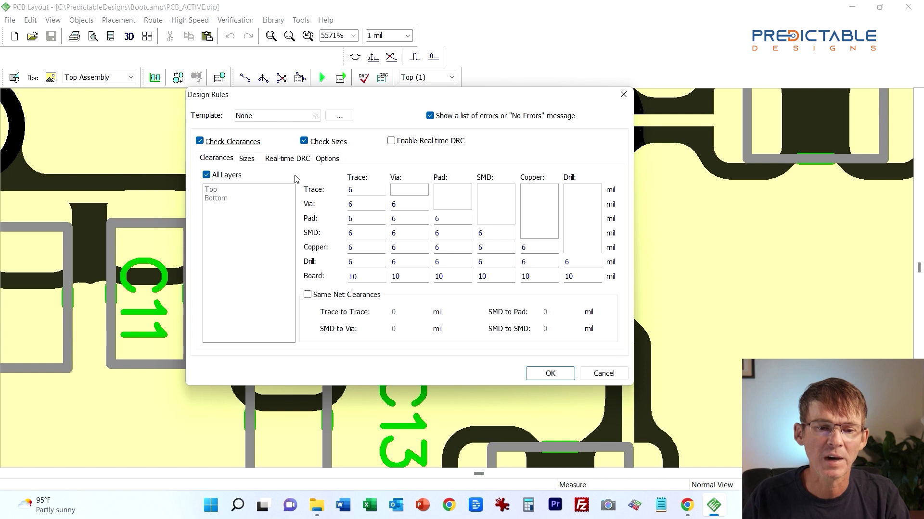
pyautogui.click(247, 159)
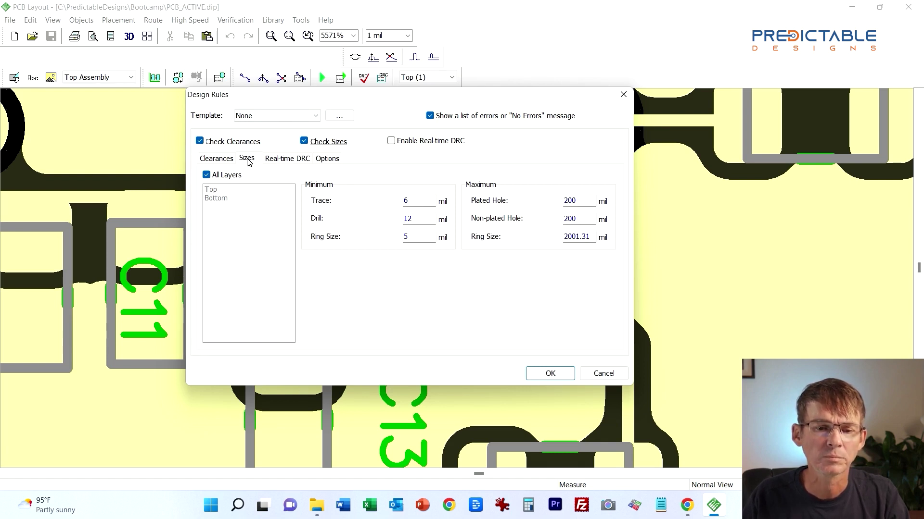
pyautogui.click(225, 160)
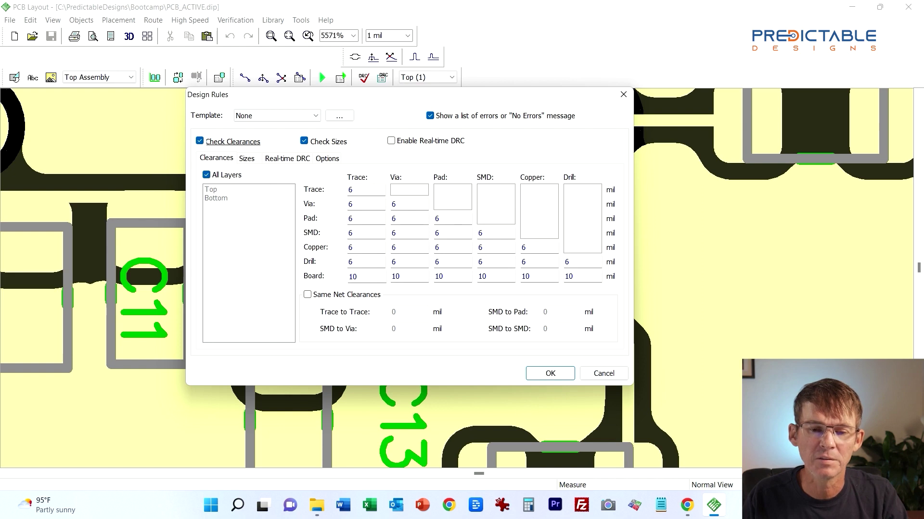
pyautogui.click(491, 233)
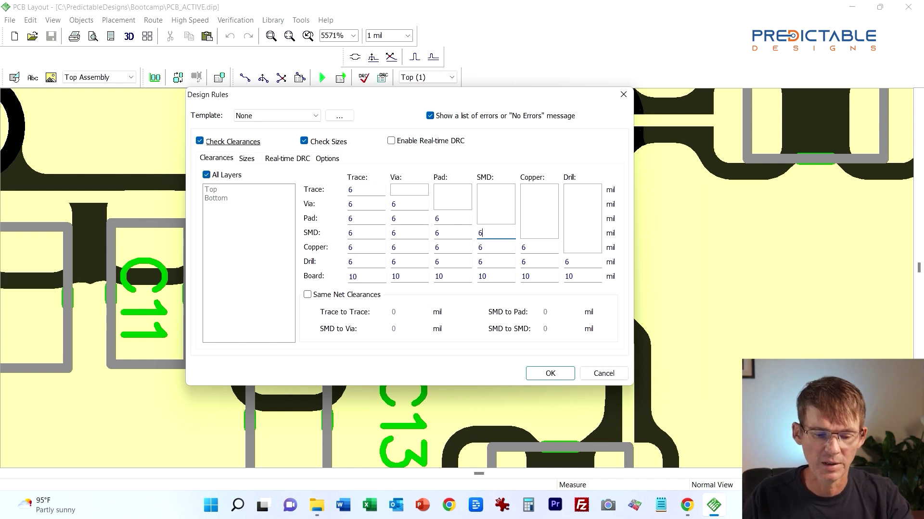
pyautogui.doubleClick(481, 233)
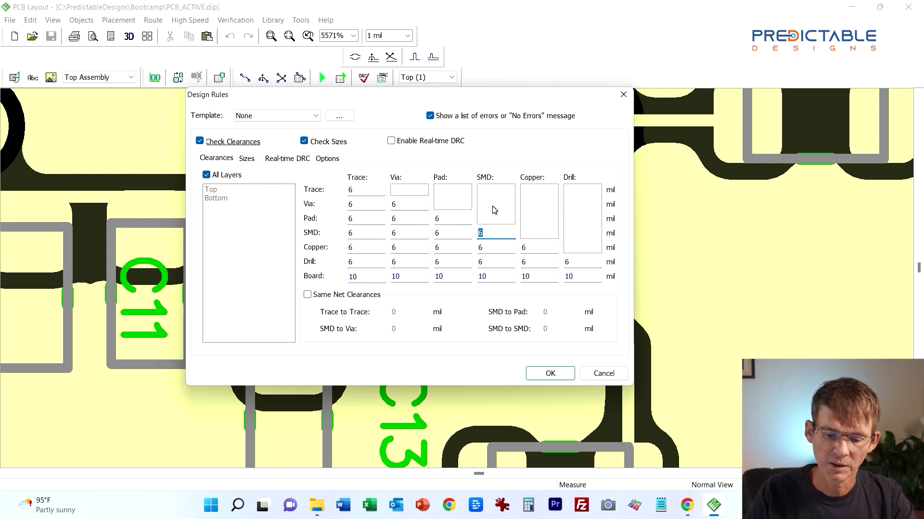
pyautogui.write('5.')
pyautogui.write('9')
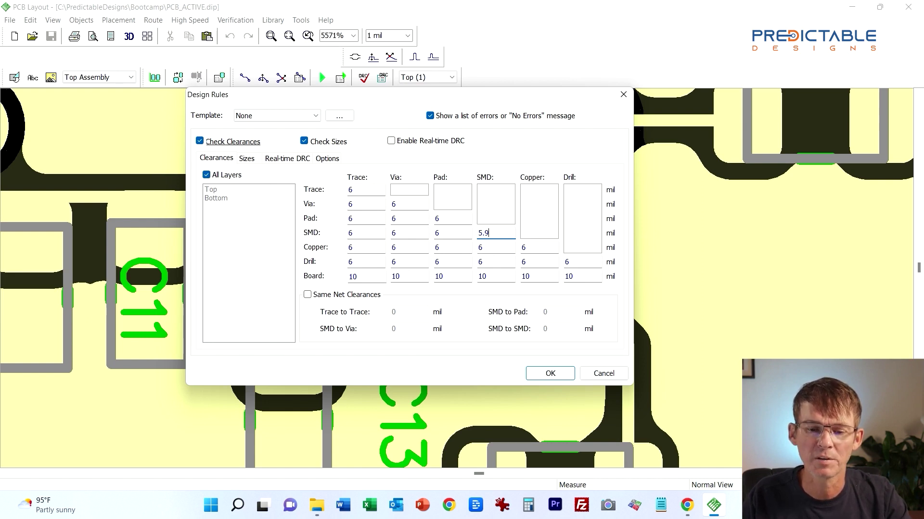
pyautogui.click(550, 373)
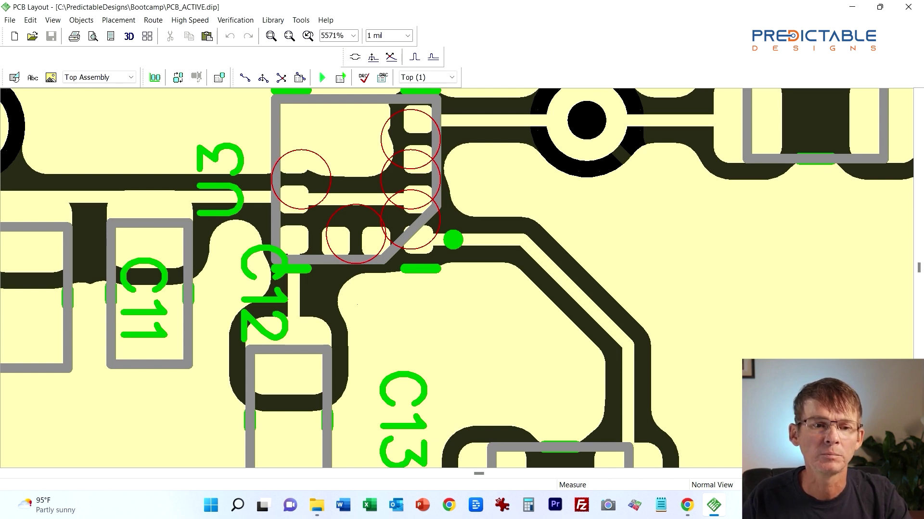
# - Run the design rule check again using the updated clearance rules
pyautogui.click(243, 21)
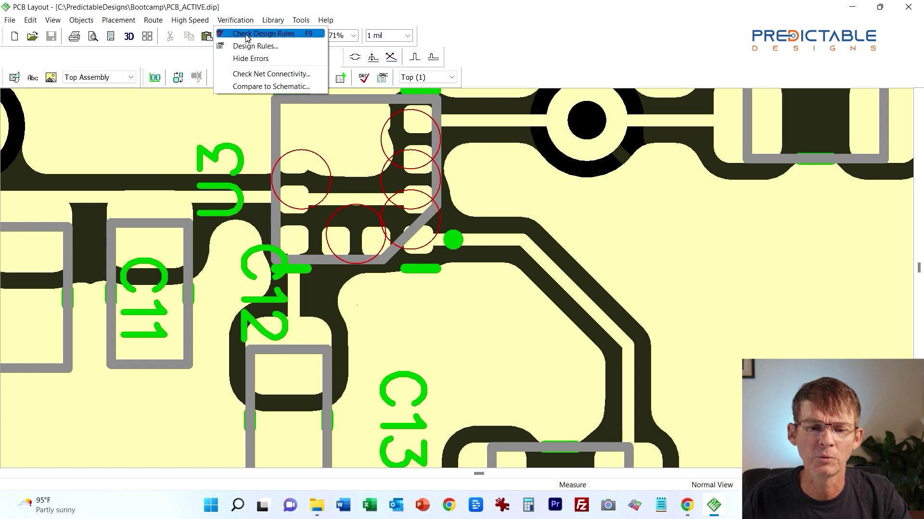
pyautogui.click(247, 34)
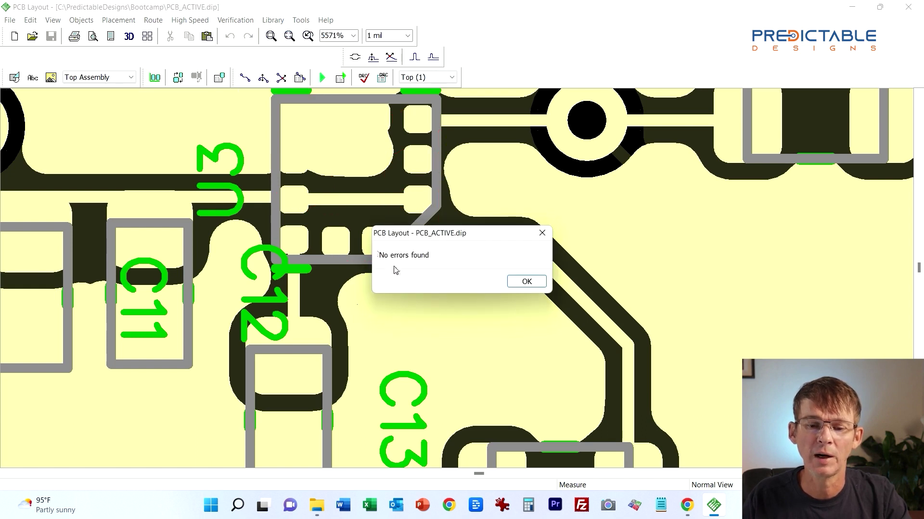
pyautogui.click(526, 281)
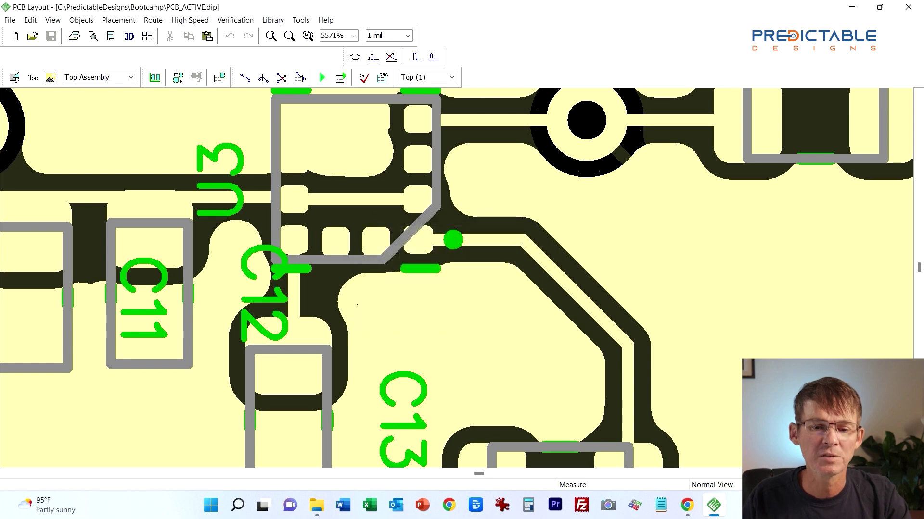
# - Clear all copper pours from the board
pyautogui.click(291, 36)
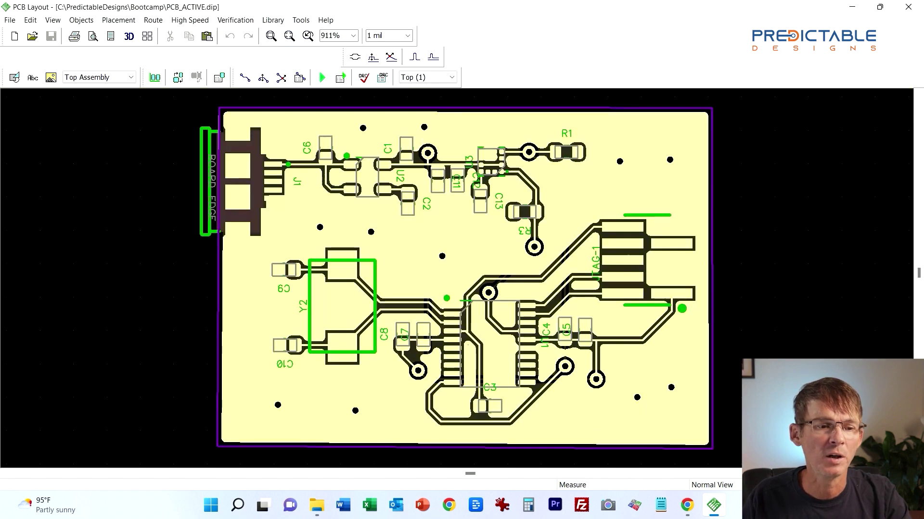
pyautogui.click(80, 20)
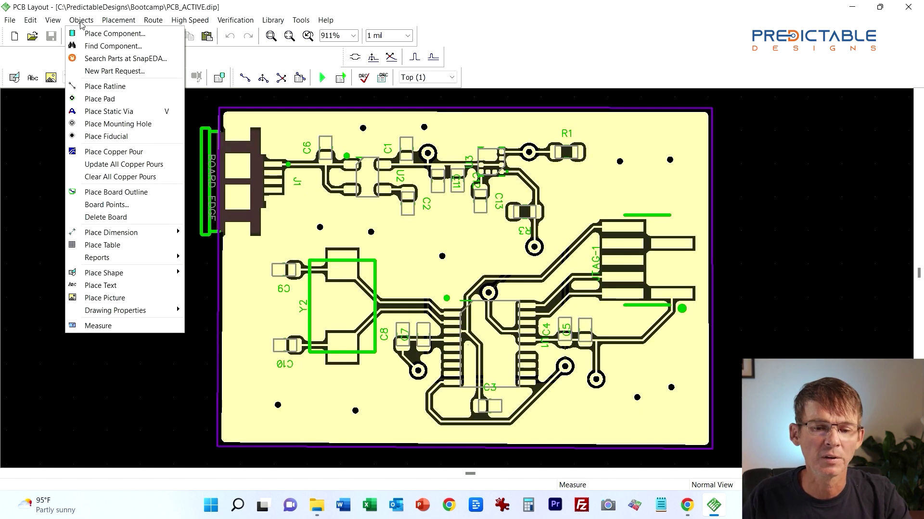
pyautogui.click(120, 176)
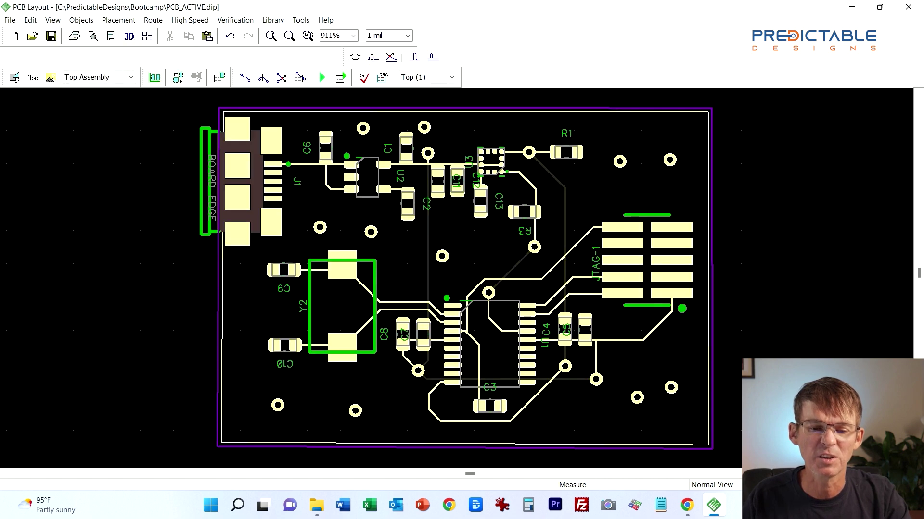
# - Shift the horizontal I2C_SDA trace segment below C3 up close to its pads and check the design rules
pyautogui.moveTo(512, 417); pyautogui.dragTo(468, 278, button='middle')
pyautogui.scroll(11, 470, 279)
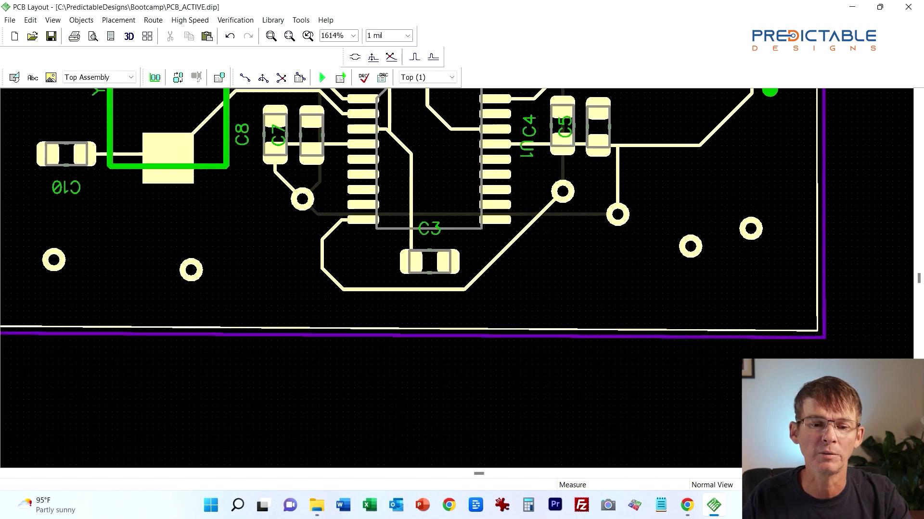
pyautogui.scroll(4, 470, 287)
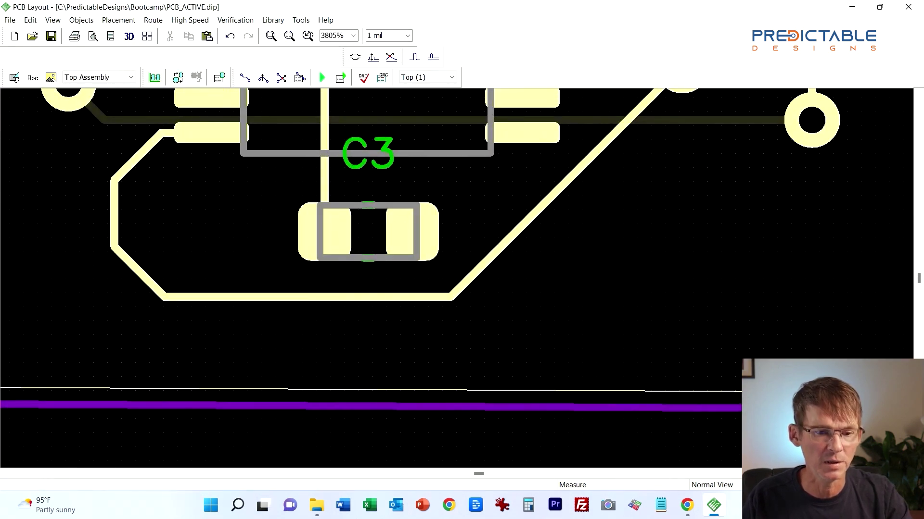
pyautogui.press('Escape')
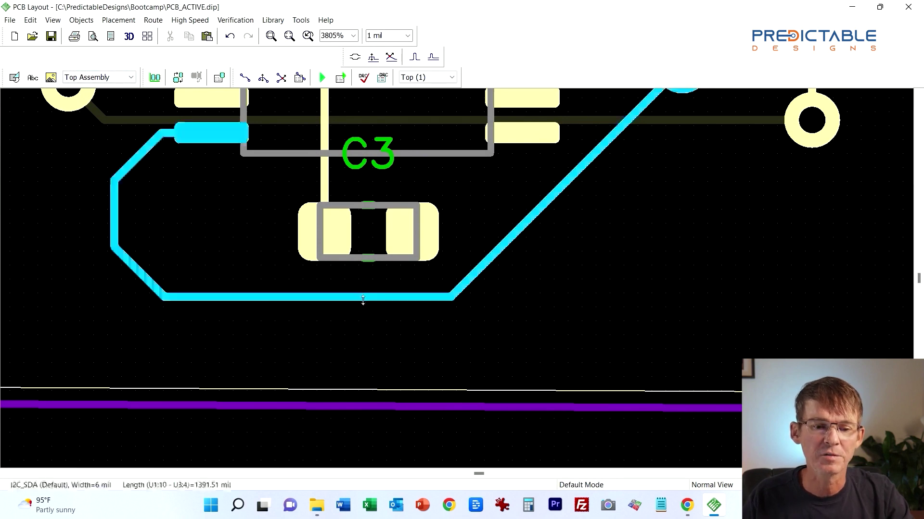
pyautogui.click(362, 297)
pyautogui.moveTo(362, 298); pyautogui.dragTo(362, 272)
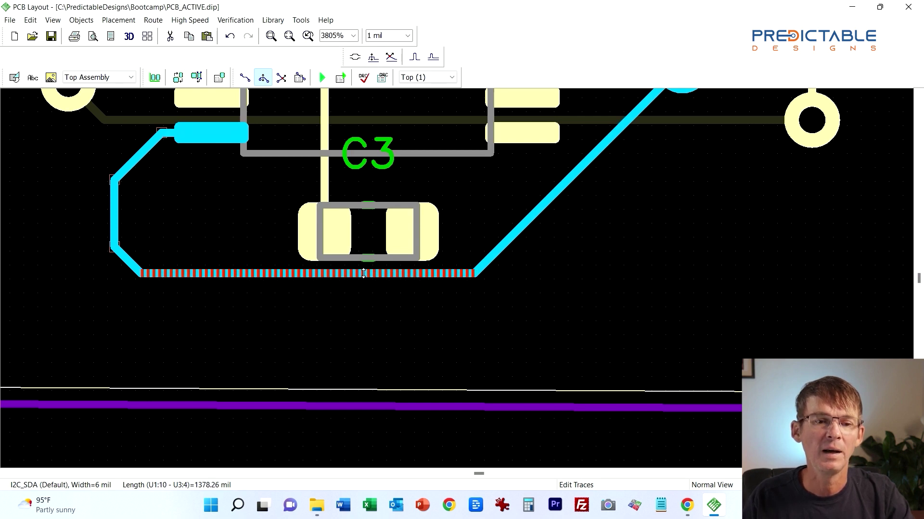
pyautogui.click(350, 325)
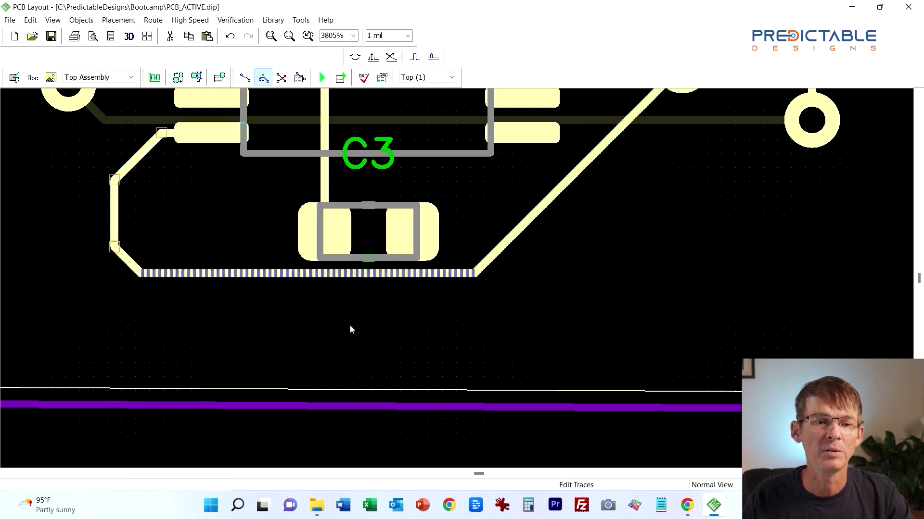
pyautogui.click(226, 20)
pyautogui.click(227, 33)
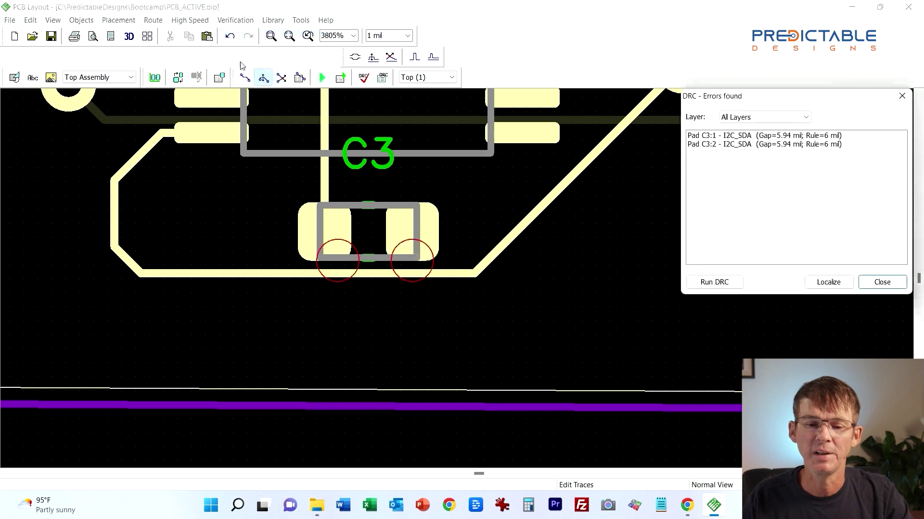
# - Nudge the I2C_SDA trace segment still closer to C3's pads and rerun the DRC
pyautogui.click(397, 275)
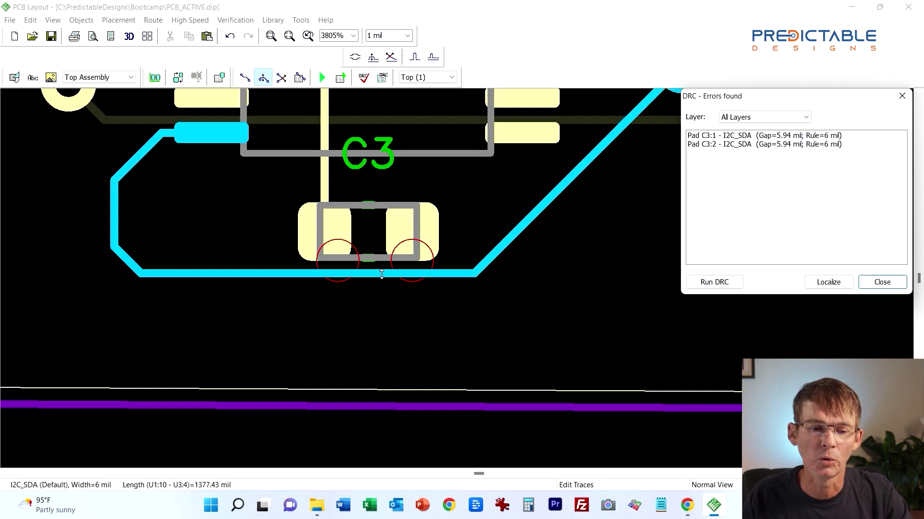
pyautogui.moveTo(382, 274); pyautogui.dragTo(381, 268)
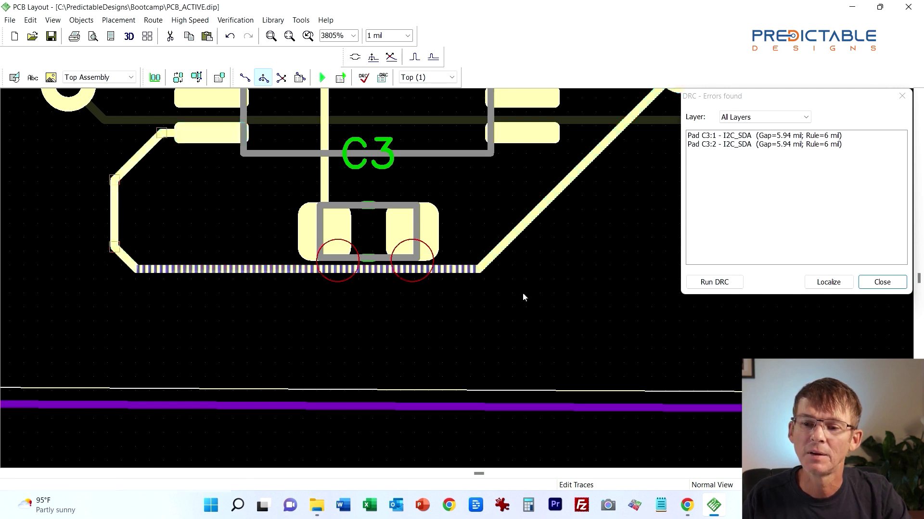
pyautogui.click(713, 281)
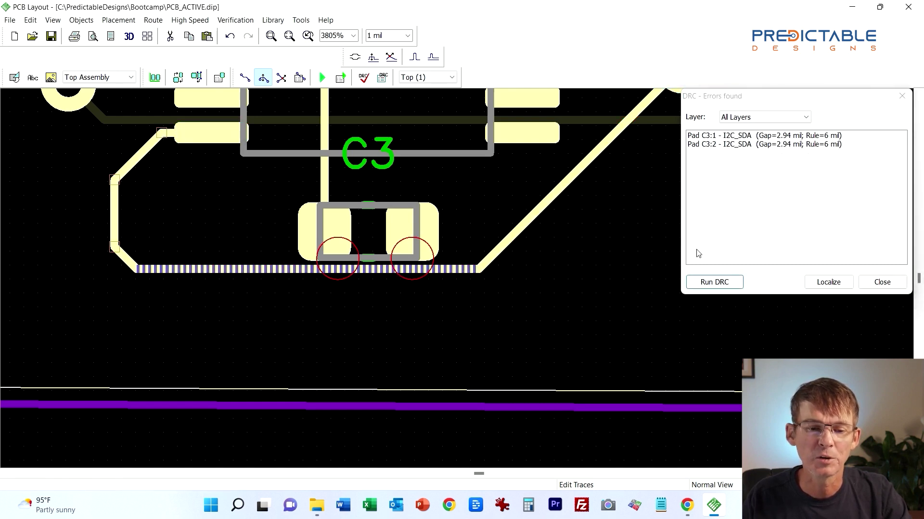
# - Move the I2C_SDA trace segment back down away from C3's pads and rerun the DRC
pyautogui.click(383, 274)
pyautogui.moveTo(383, 274); pyautogui.dragTo(380, 299)
pyautogui.click(713, 281)
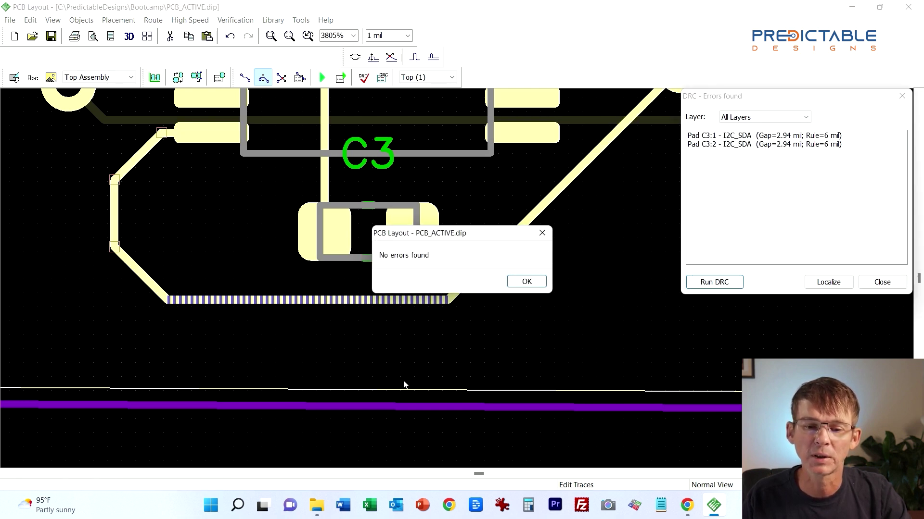
pyautogui.click(526, 282)
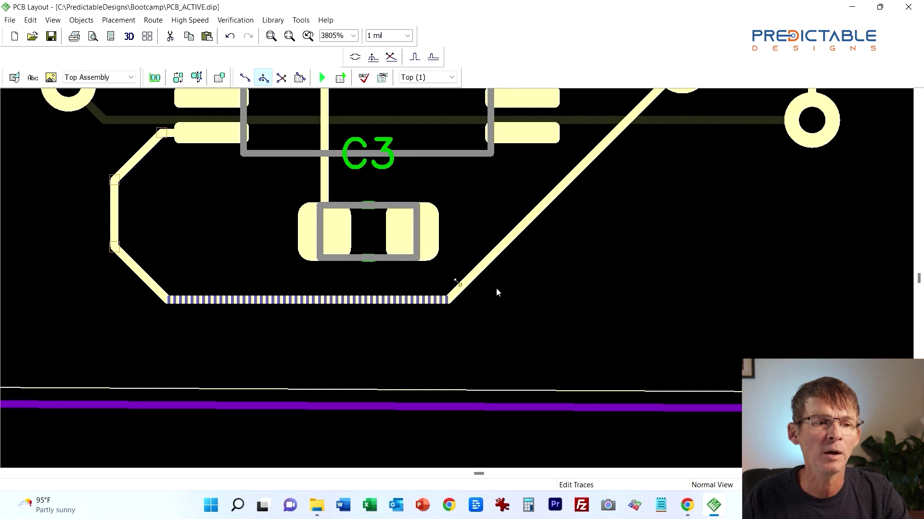
# - Update all copper pours on the board
pyautogui.click(79, 20)
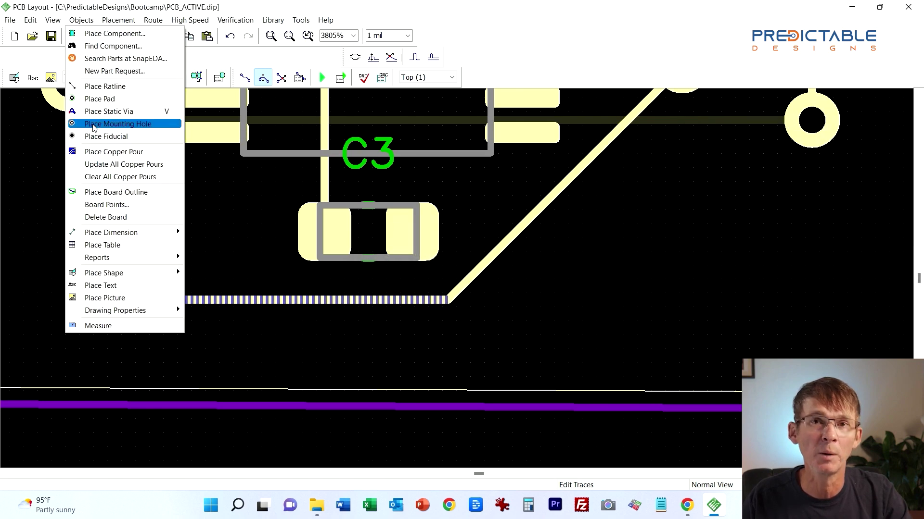
pyautogui.click(108, 165)
# - Check net connectivity with traces, shapes and copper pours included as connectors
pyautogui.click(227, 20)
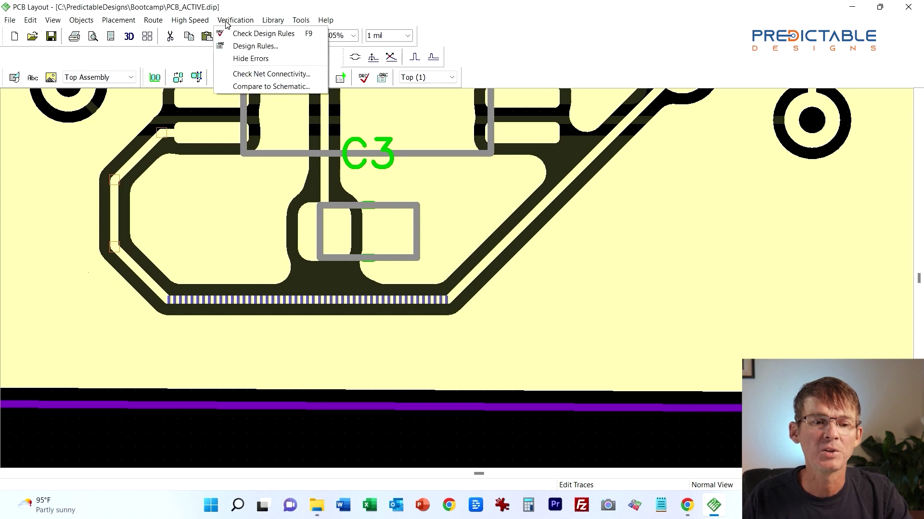
pyautogui.click(250, 76)
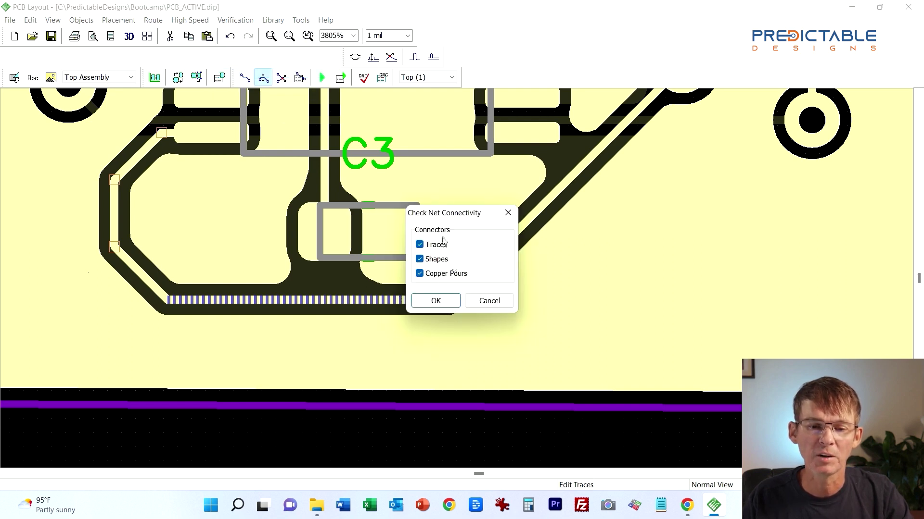
pyautogui.moveTo(460, 214); pyautogui.dragTo(450, 168)
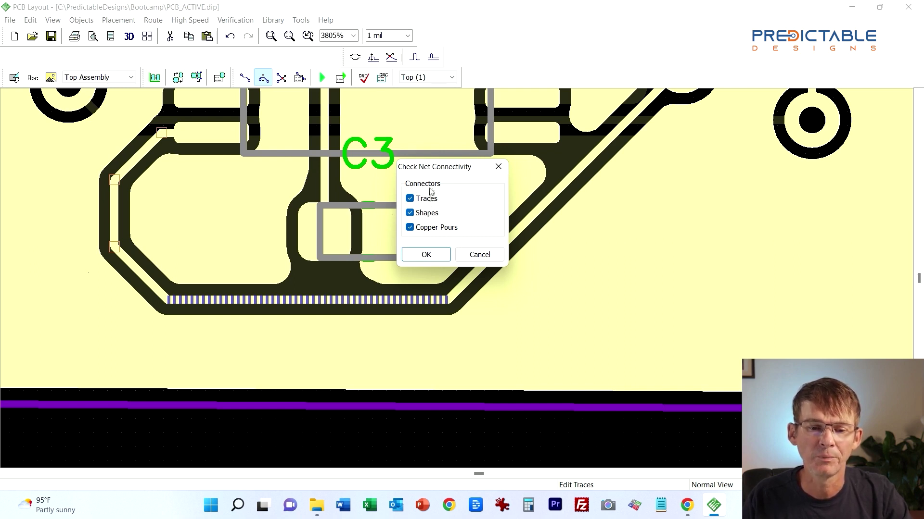
pyautogui.click(426, 254)
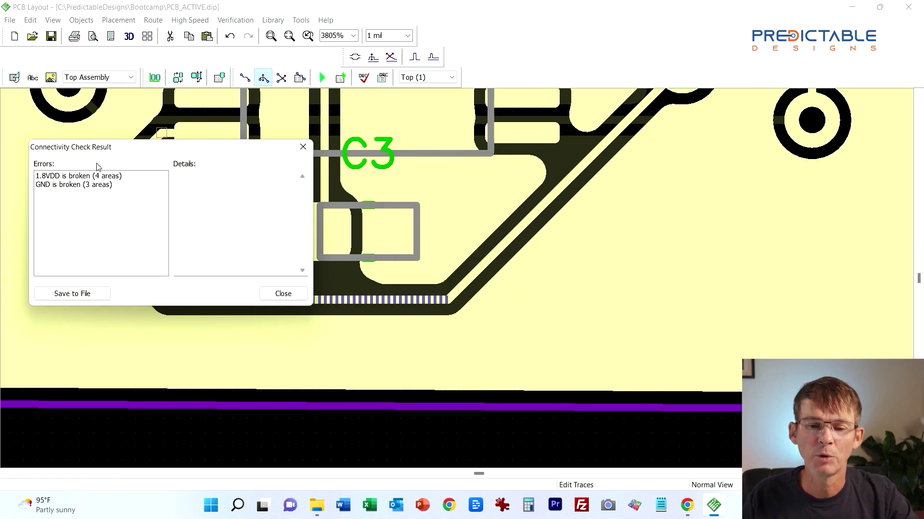
# - Examine the details of the broken GND net in the connectivity check results, especially the isolated pins in Areas 2 and 3
pyautogui.moveTo(103, 156); pyautogui.dragTo(632, 192)
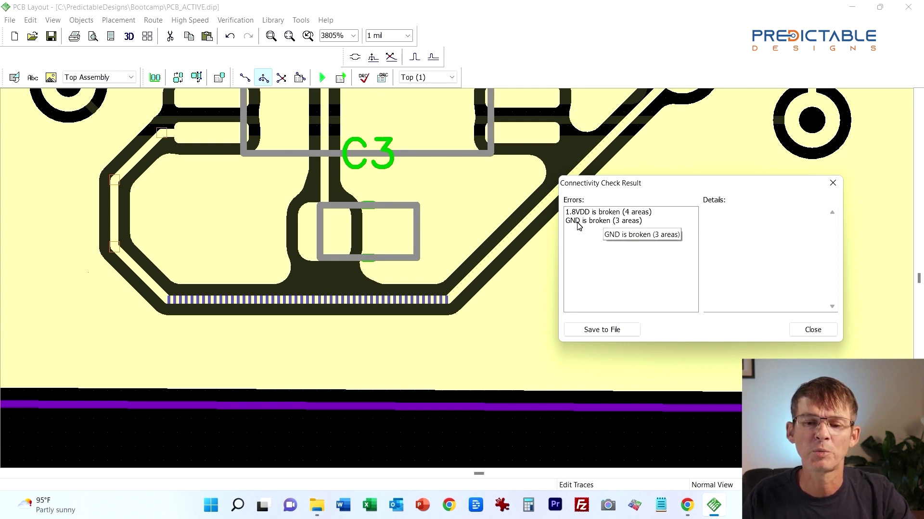
pyautogui.click(628, 223)
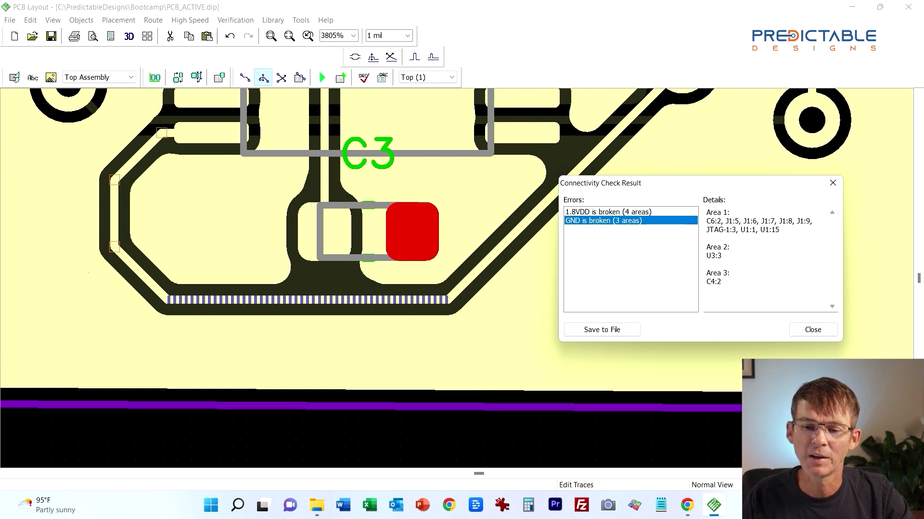
pyautogui.moveTo(722, 255); pyautogui.dragTo(706, 282)
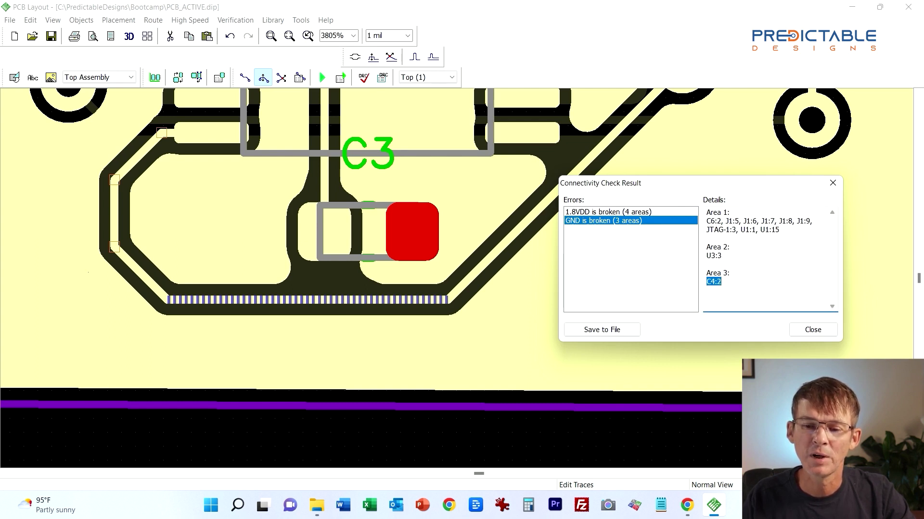
pyautogui.doubleClick(711, 256)
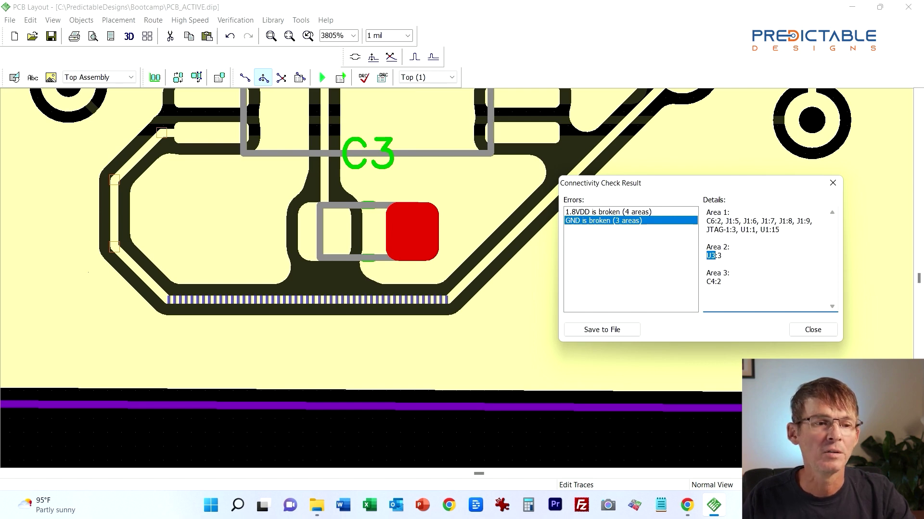
# - Find component U3 by its reference designator and move the connectivity results clear of it
pyautogui.click(18, 20)
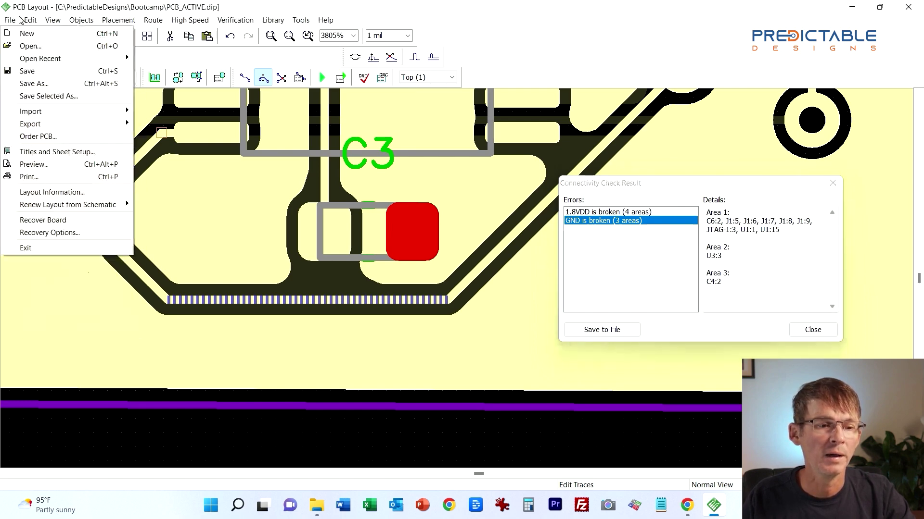
pyautogui.moveTo(30, 21)
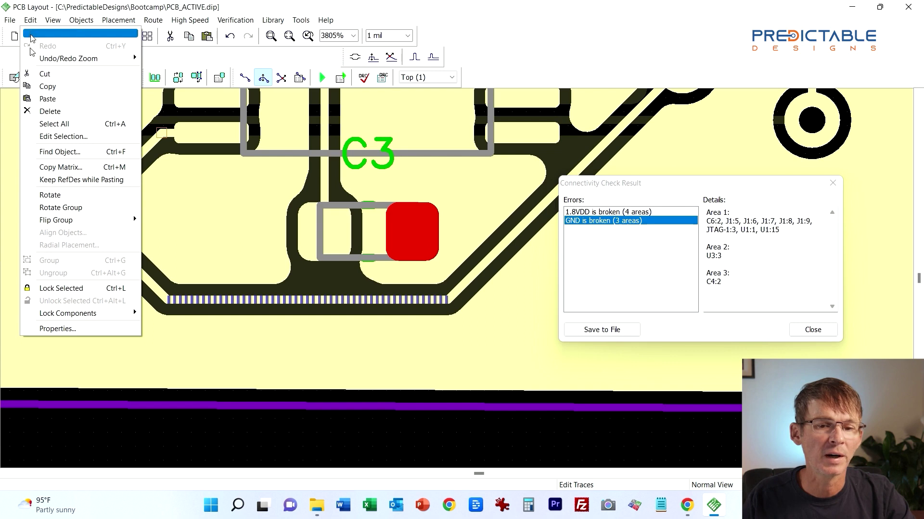
pyautogui.click(60, 152)
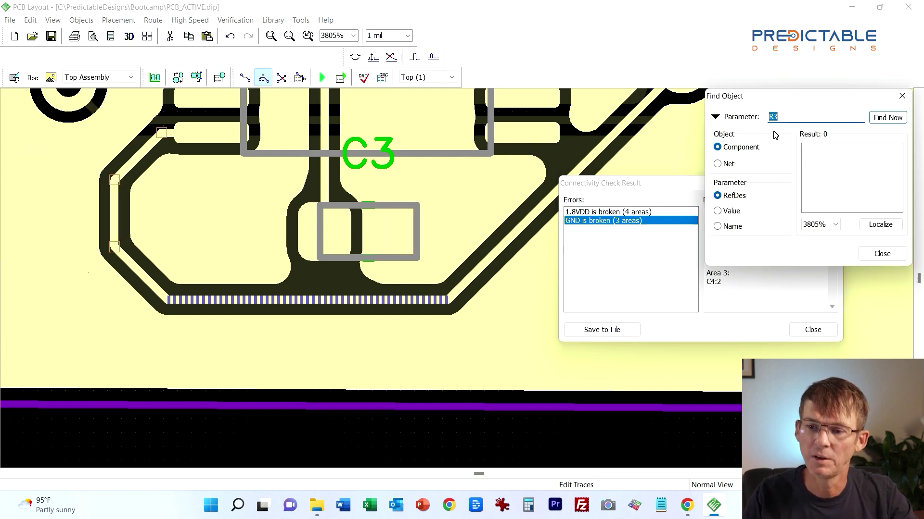
pyautogui.write('U3')
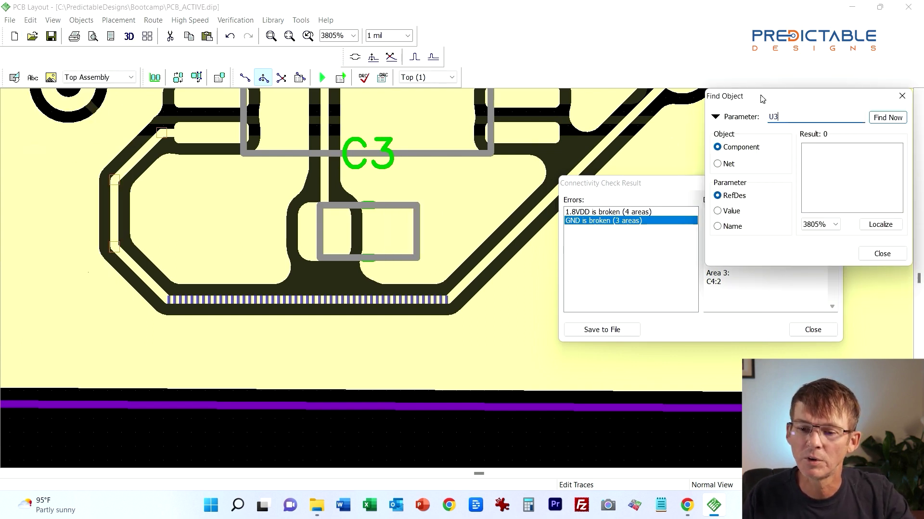
pyautogui.click(888, 117)
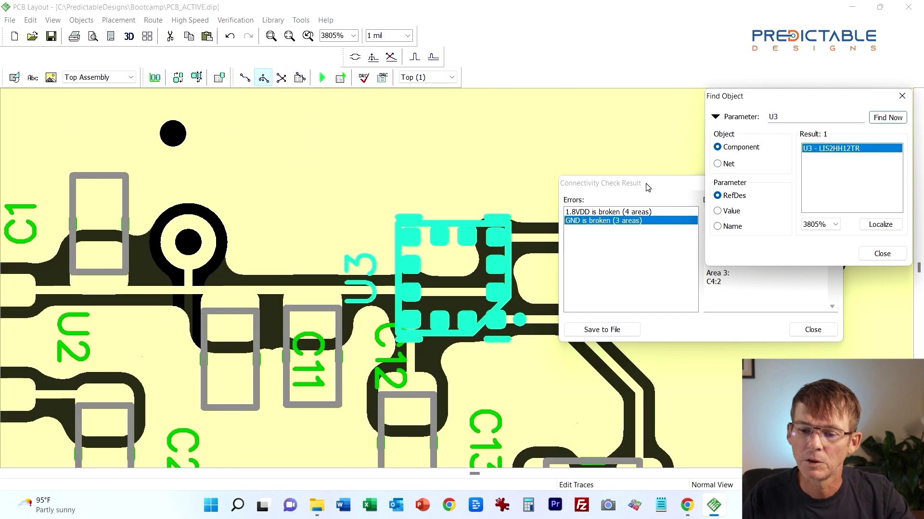
pyautogui.moveTo(647, 186); pyautogui.dragTo(687, 267)
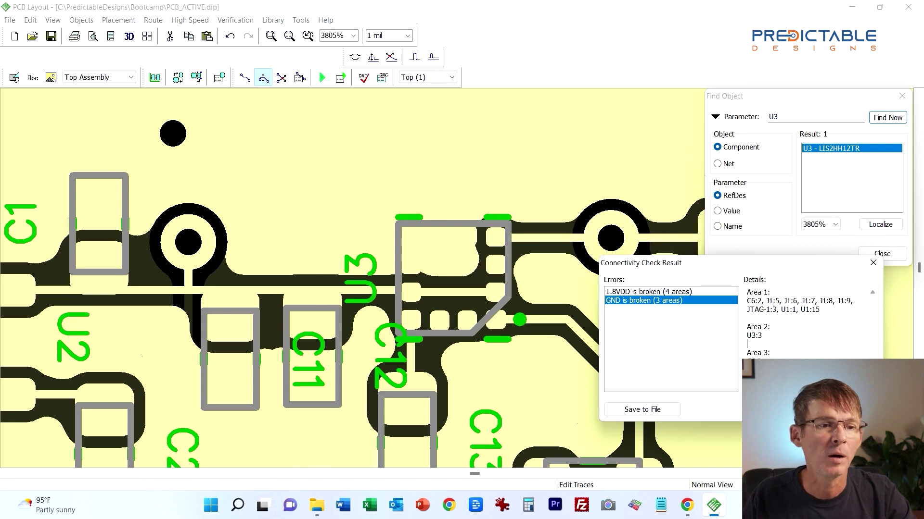
# - Clear all copper pours on the board
pyautogui.click(54, 20)
pyautogui.moveTo(95, 23)
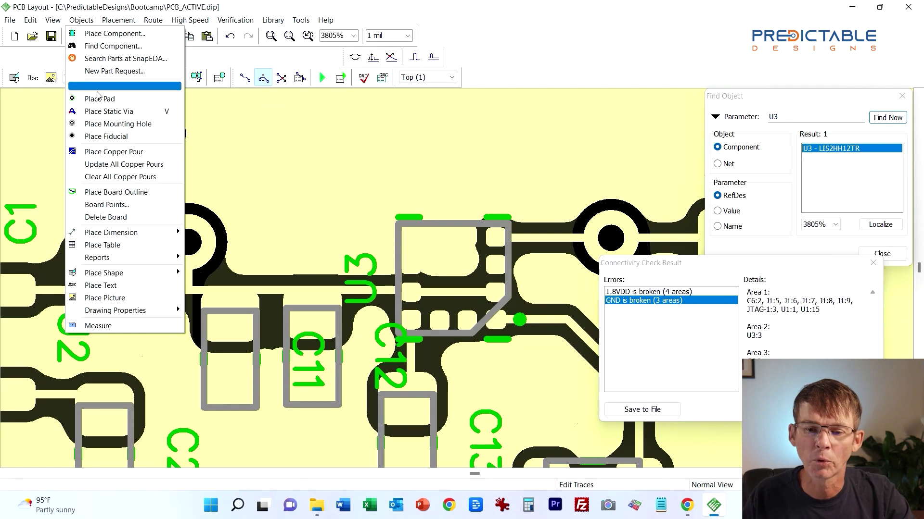
pyautogui.click(120, 177)
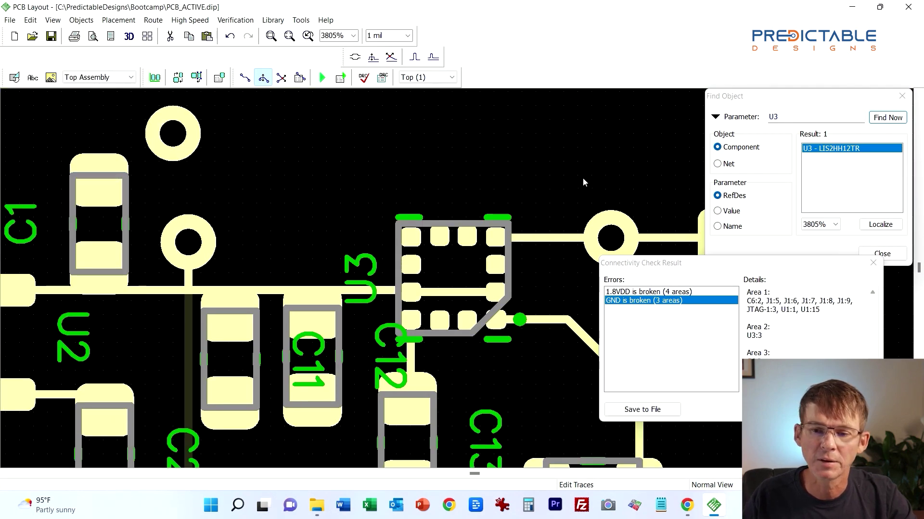
# - Manually route a top-layer GND trace from U3 pin 3, passing below R1, to the GND via beyond R1
pyautogui.moveTo(582, 178); pyautogui.dragTo(293, 159, button='middle')
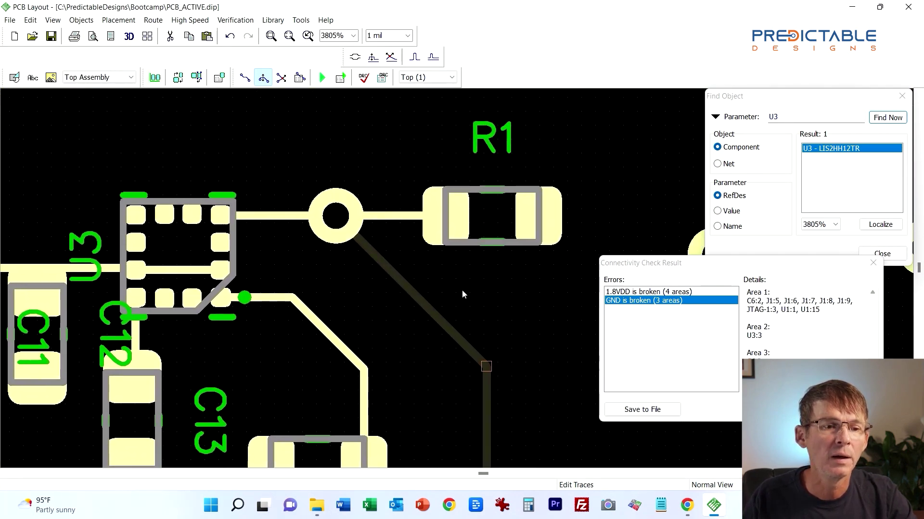
pyautogui.press('Escape')
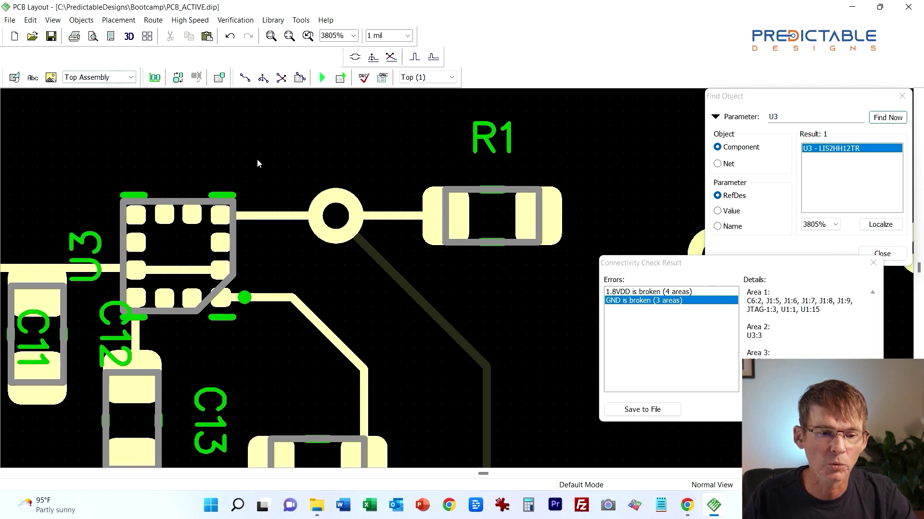
pyautogui.click(245, 78)
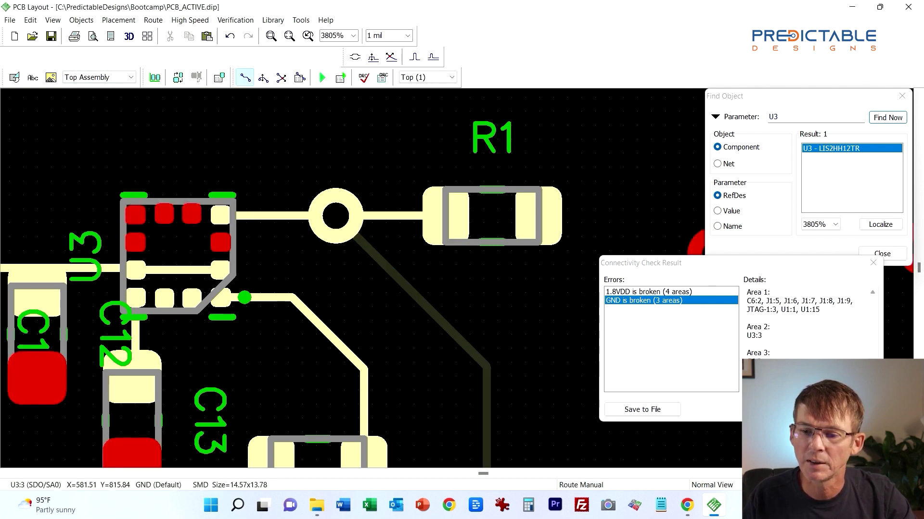
pyautogui.moveTo(754, 269); pyautogui.dragTo(918, 373)
pyautogui.moveTo(822, 99); pyautogui.dragTo(794, 435)
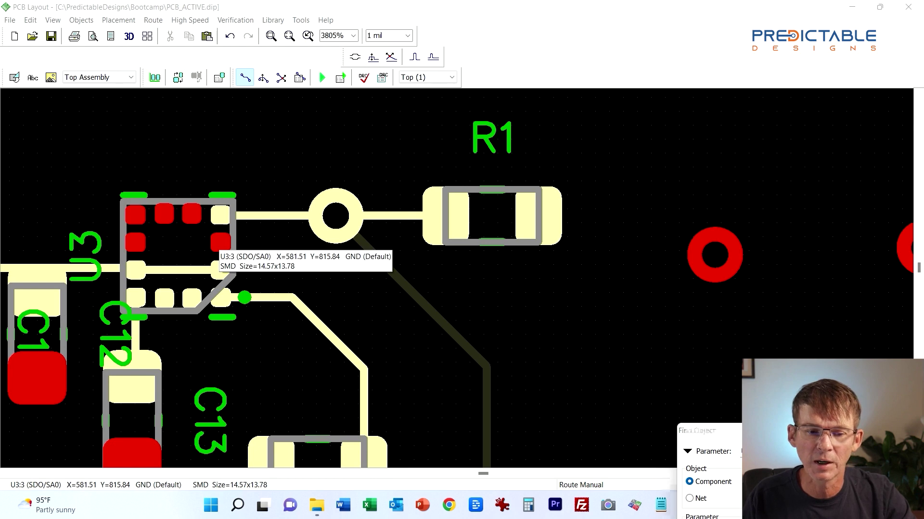
pyautogui.click(231, 243)
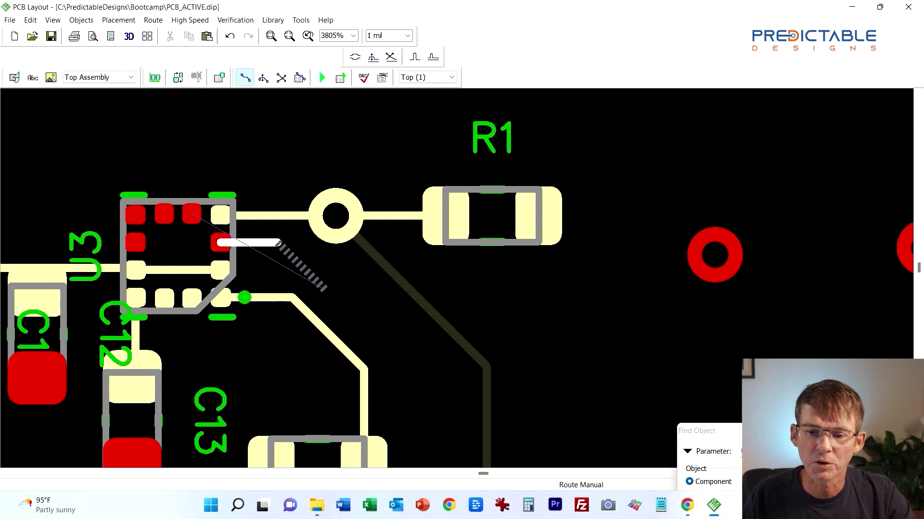
pyautogui.click(341, 303)
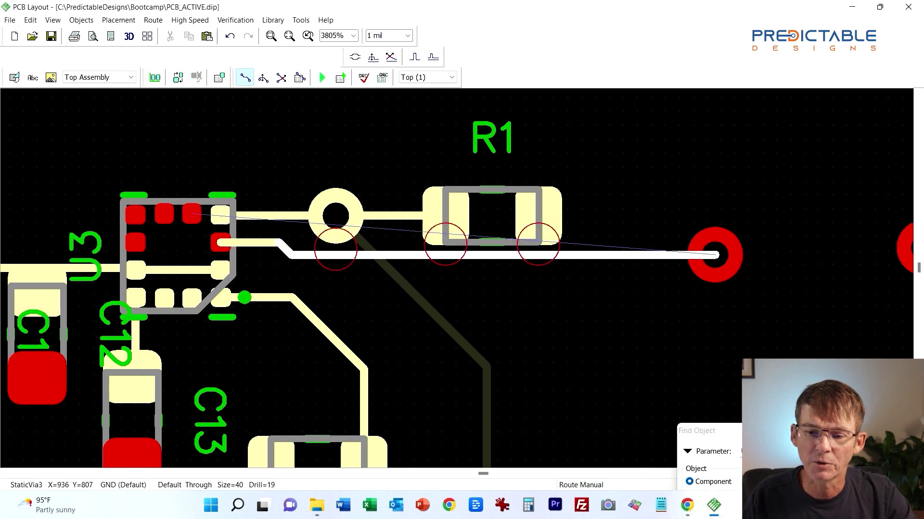
pyautogui.click(715, 255)
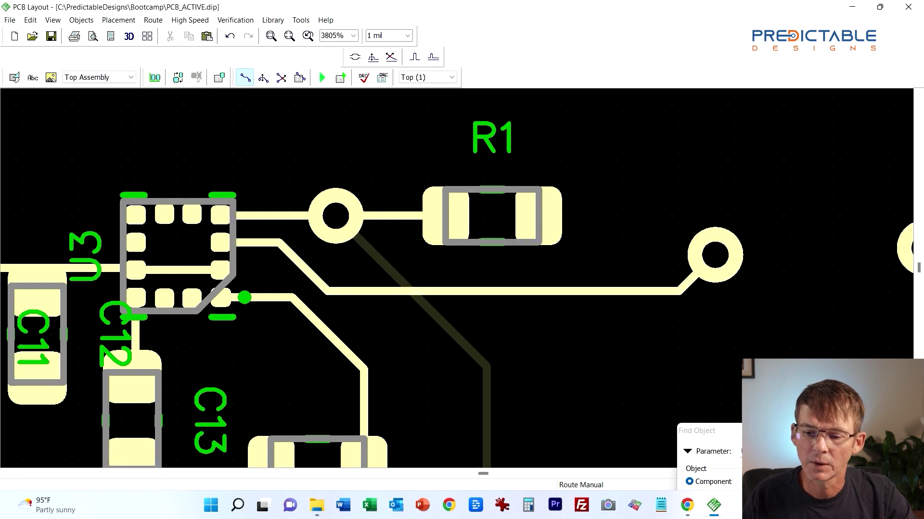
pyautogui.press('Escape')
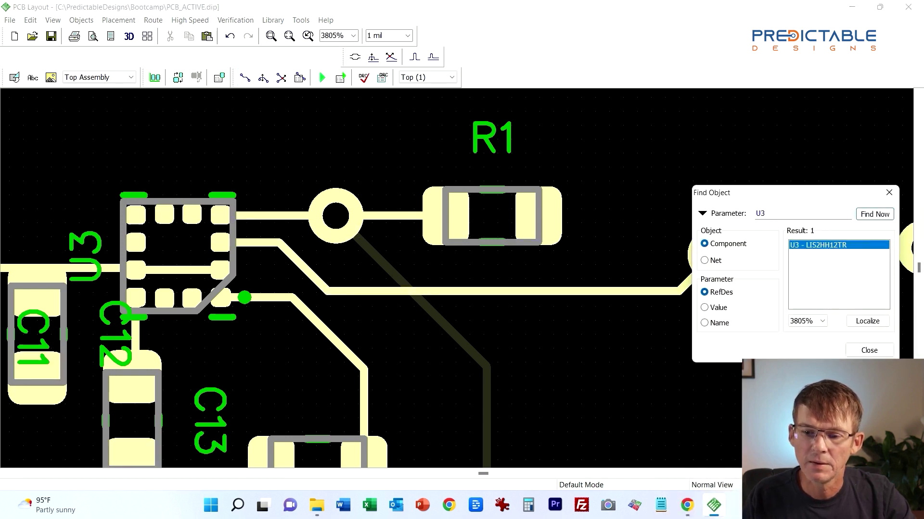
# - Find component C4 by its reference designator and inspect it alongside the neighbouring C5
pyautogui.moveTo(815, 381); pyautogui.dragTo(610, 293)
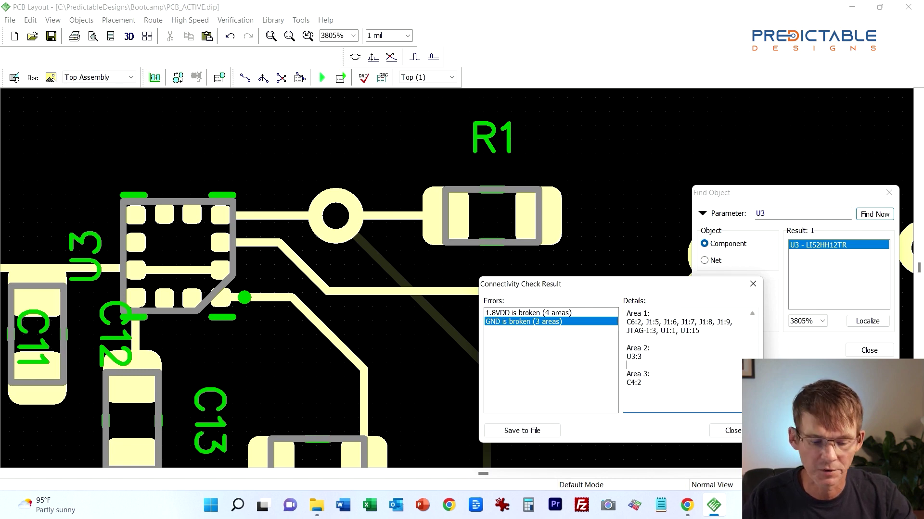
pyautogui.click(780, 239)
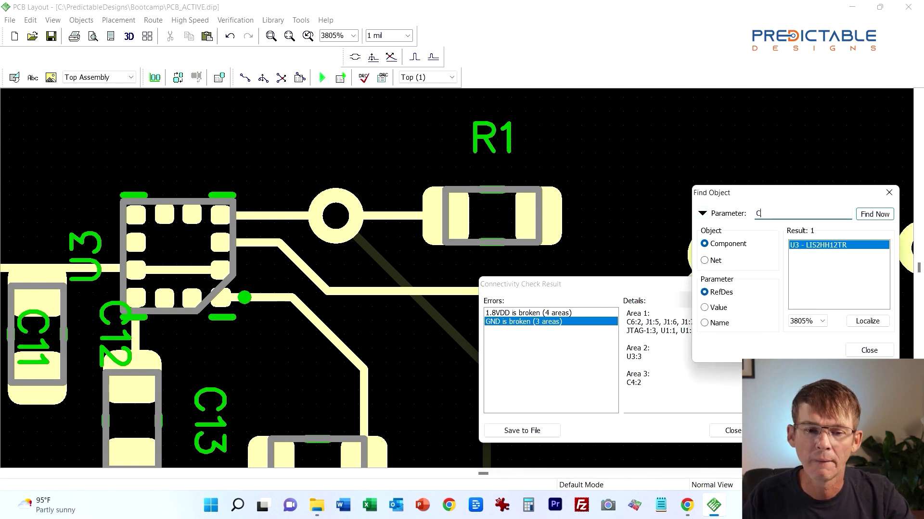
pyautogui.click(874, 214)
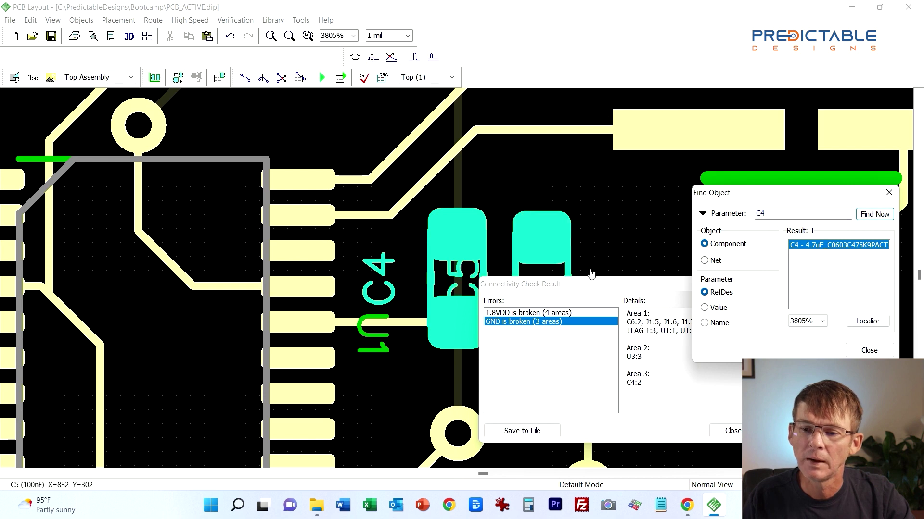
pyautogui.moveTo(591, 289); pyautogui.dragTo(694, 328)
pyautogui.moveTo(773, 191); pyautogui.dragTo(768, 332)
pyautogui.click(458, 247)
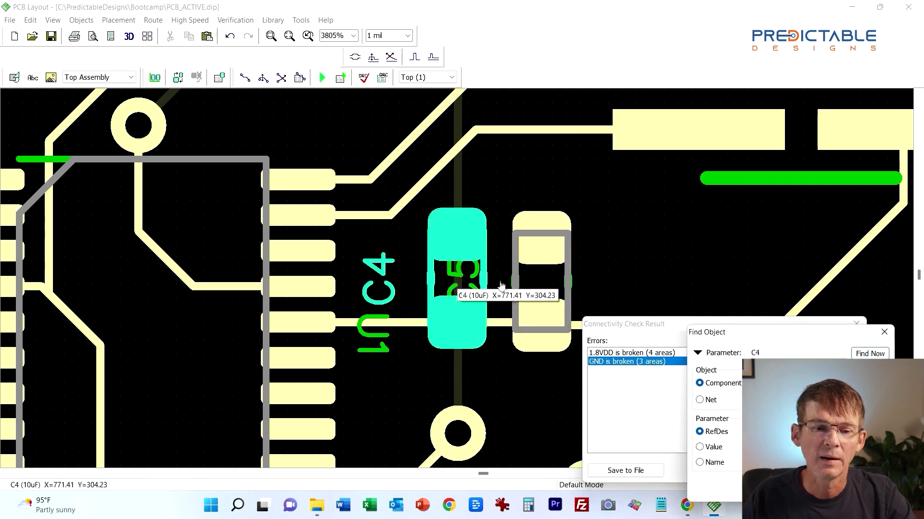
pyautogui.moveTo(541, 228); pyautogui.dragTo(374, 222, button='middle')
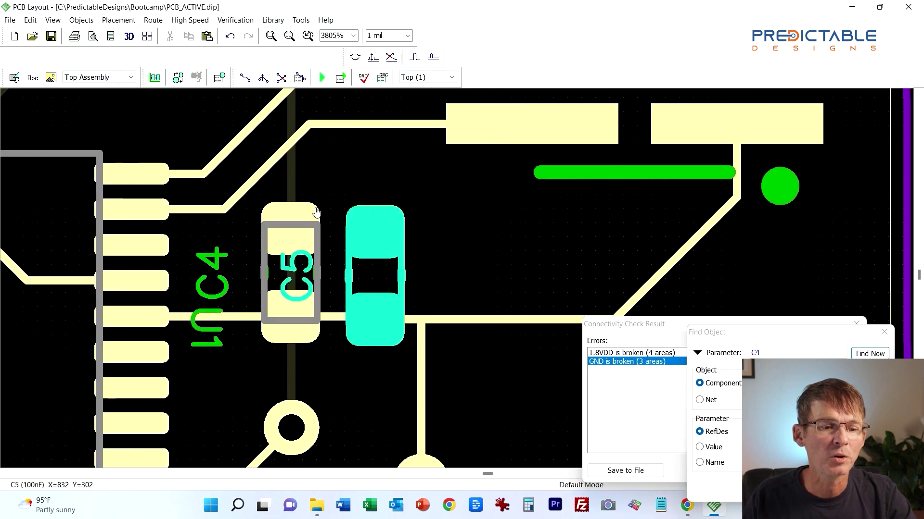
pyautogui.press('Escape')
# - Update all copper pours to inspect the fill around C4 and C5, and clear them again
pyautogui.click(81, 20)
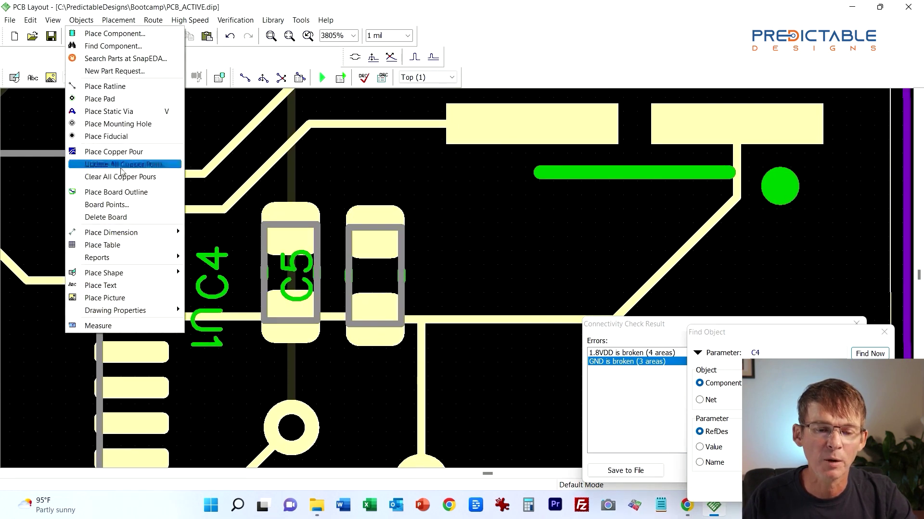
pyautogui.click(120, 165)
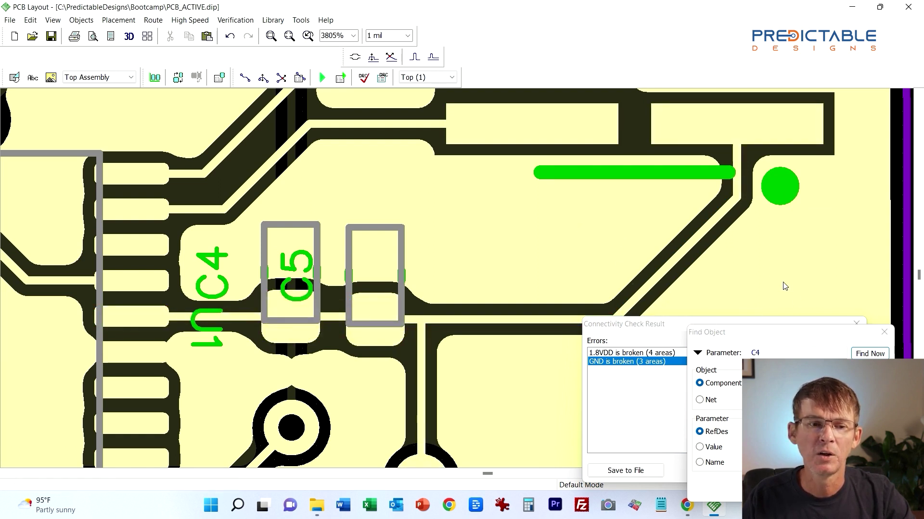
pyautogui.click(82, 21)
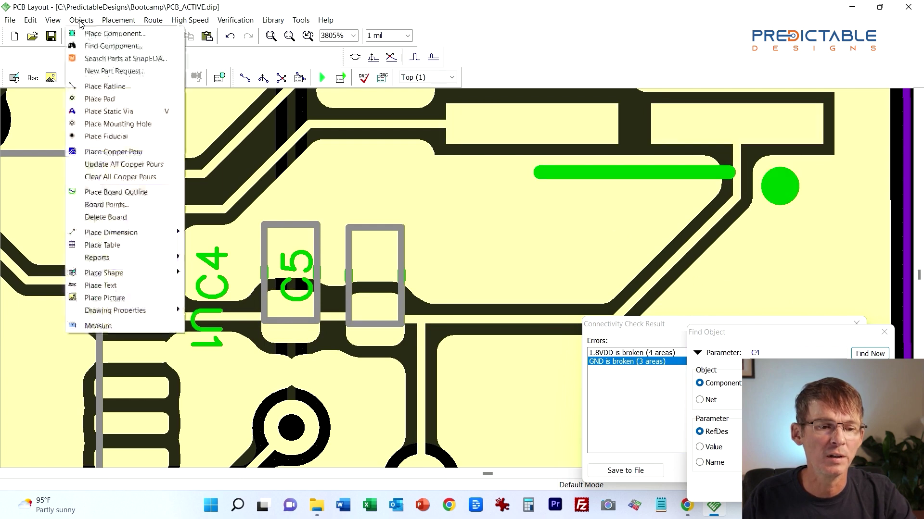
pyautogui.click(110, 177)
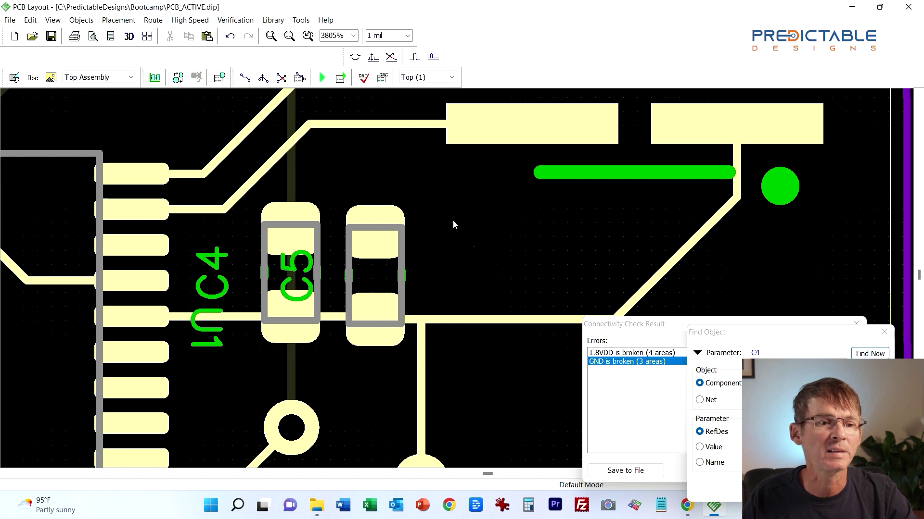
# - Place two static vias side by side in the open area beside C5's upper pad
pyautogui.click(78, 20)
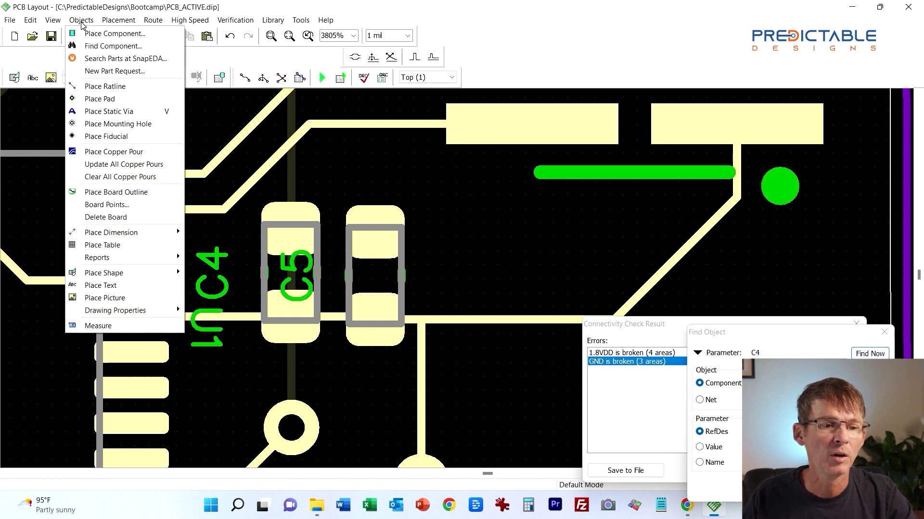
pyautogui.click(102, 112)
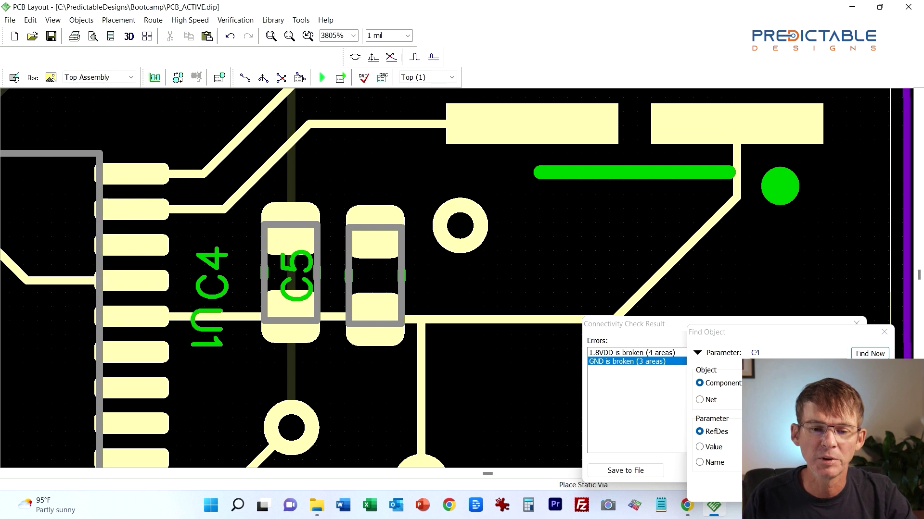
pyautogui.click(459, 225)
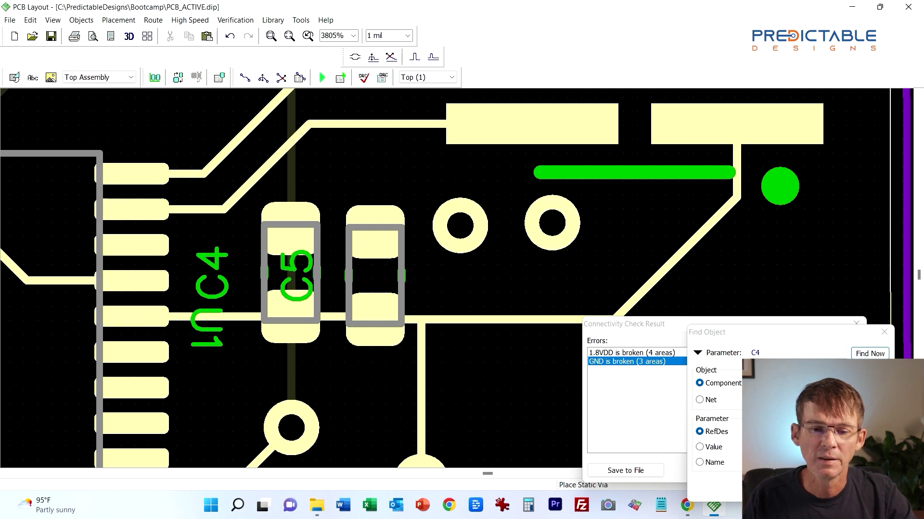
# - Select both new static vias beside C5 and add them to the GND net
pyautogui.click(460, 247)
pyautogui.keyDown('ctrl'); pyautogui.click(548, 237); pyautogui.keyUp('ctrl')
pyautogui.rightClick(549, 237)
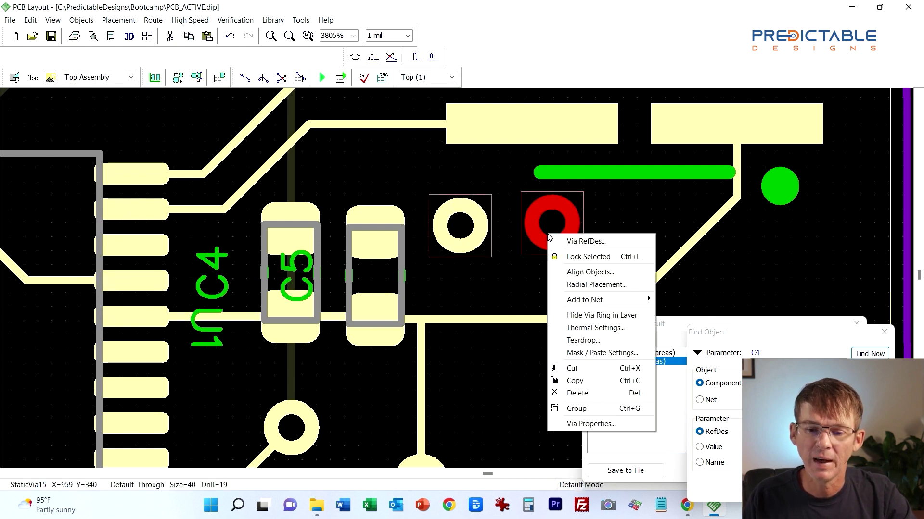
pyautogui.moveTo(578, 305)
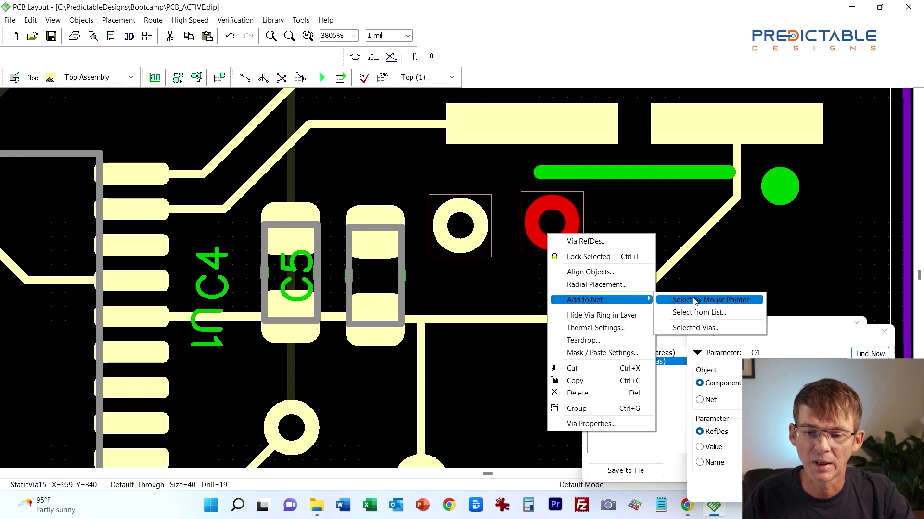
pyautogui.click(698, 328)
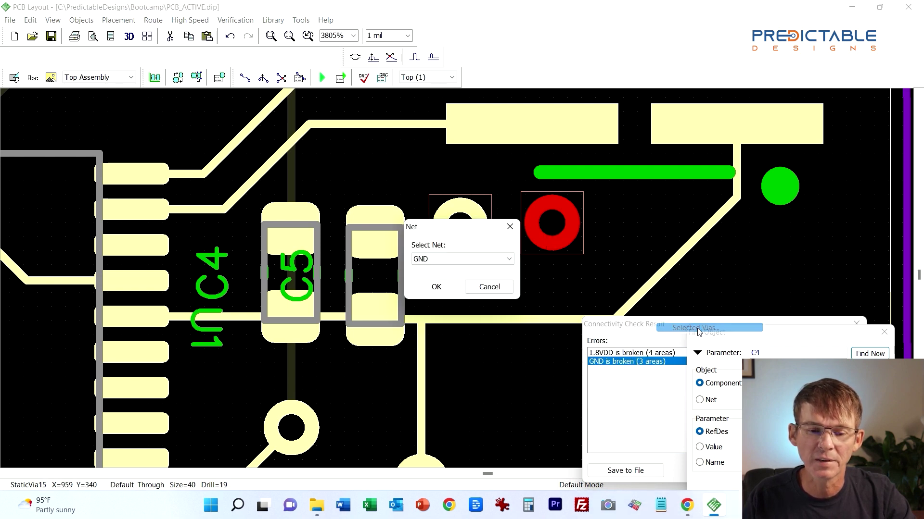
pyautogui.click(434, 287)
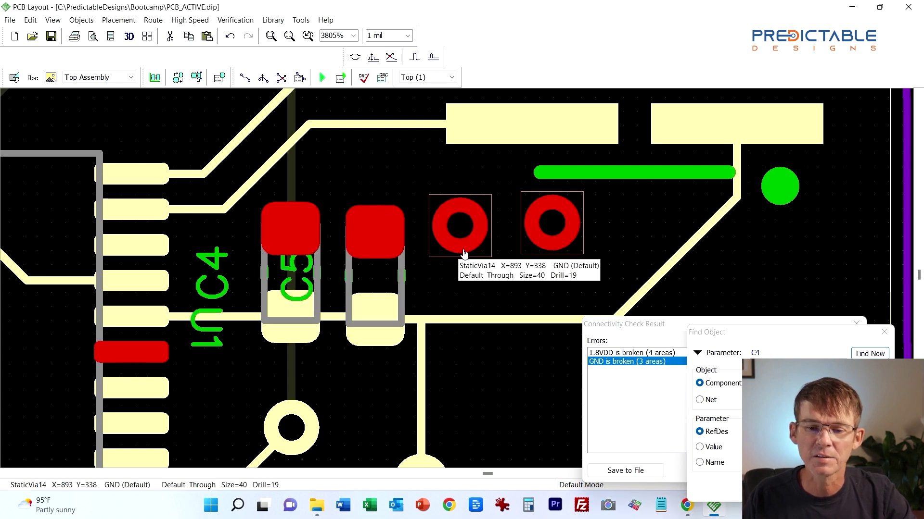
# - Update all copper pours, then close the object search and the old connectivity check results
pyautogui.click(79, 21)
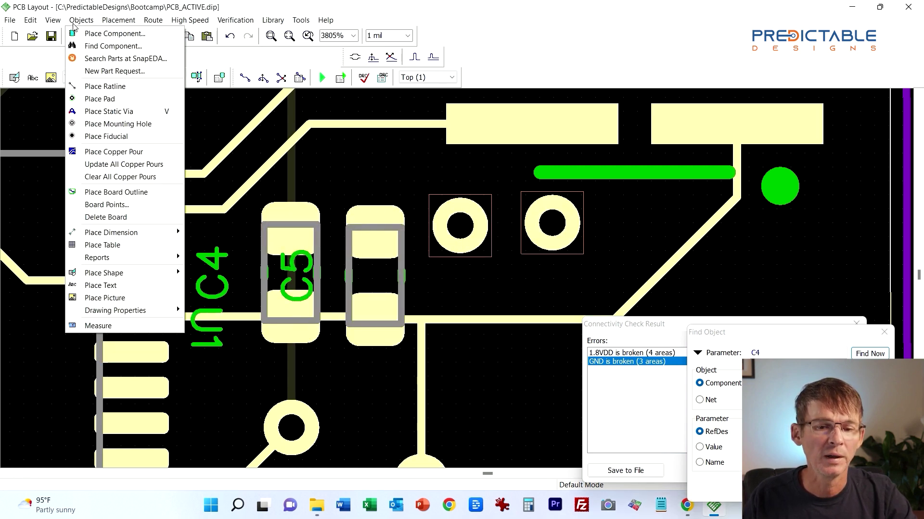
pyautogui.click(117, 165)
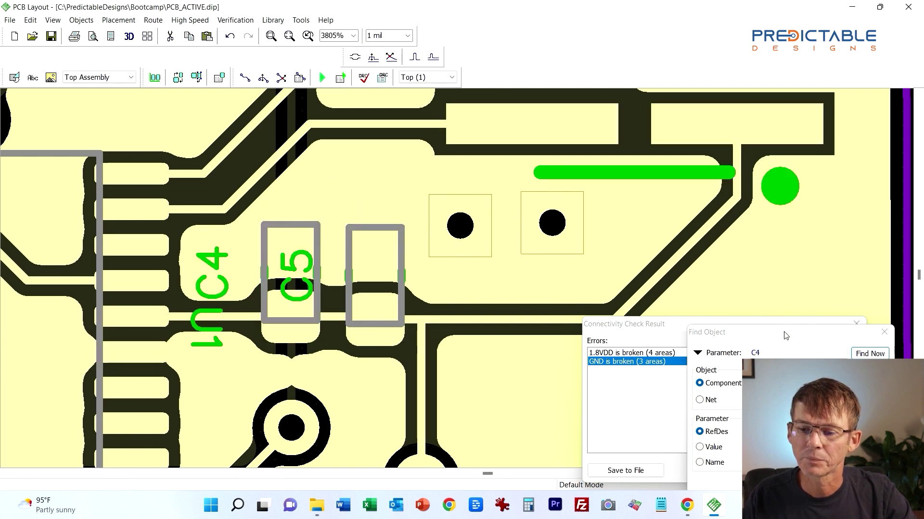
pyautogui.moveTo(789, 336); pyautogui.dragTo(722, 204)
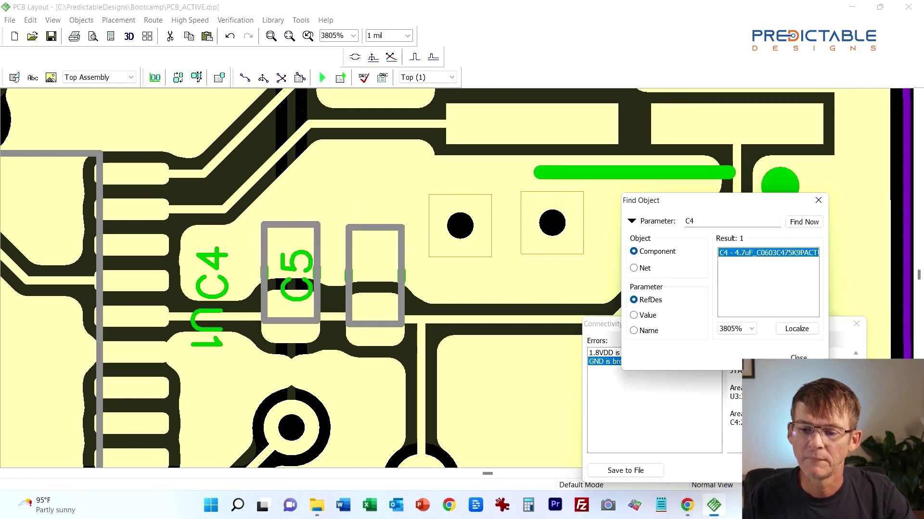
pyautogui.click(798, 357)
pyautogui.moveTo(798, 330); pyautogui.dragTo(794, 199)
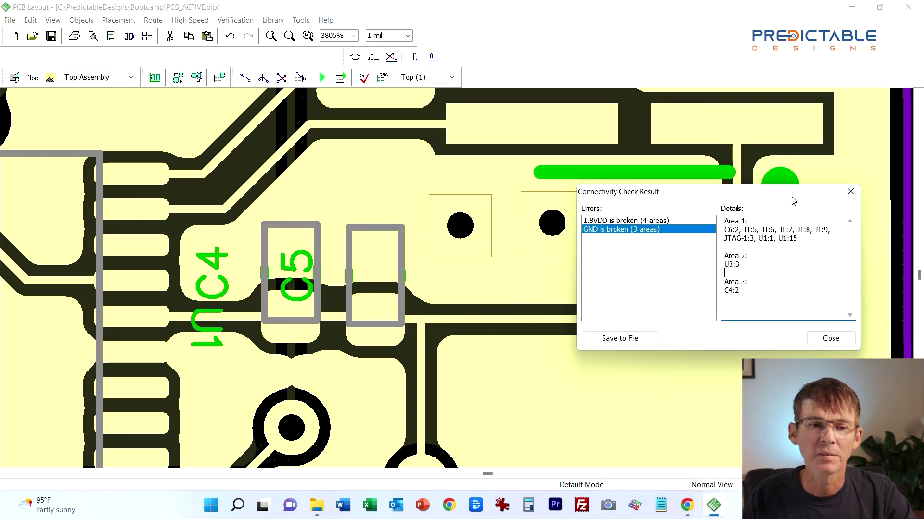
pyautogui.click(831, 339)
# - Run the net connectivity check again and examine the disconnected areas listed for the 1.8VDD net
pyautogui.click(240, 22)
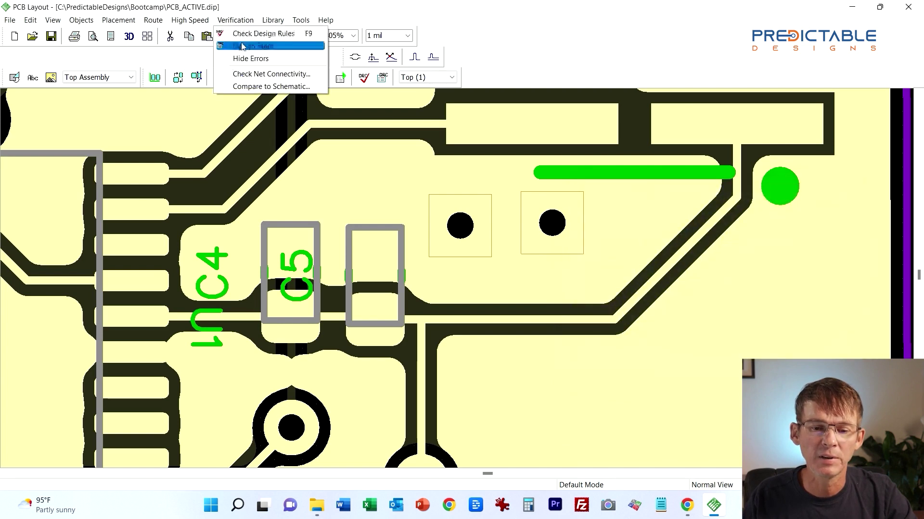
pyautogui.click(255, 75)
pyautogui.click(426, 255)
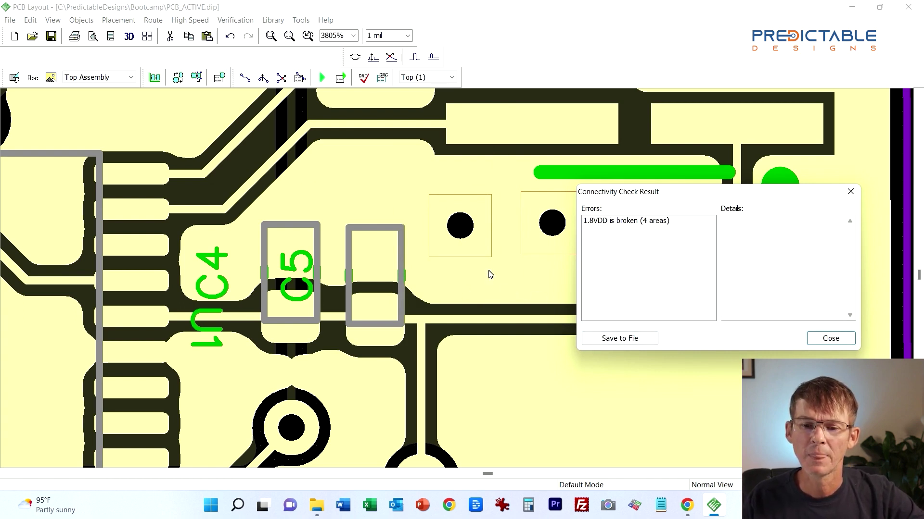
pyautogui.click(612, 222)
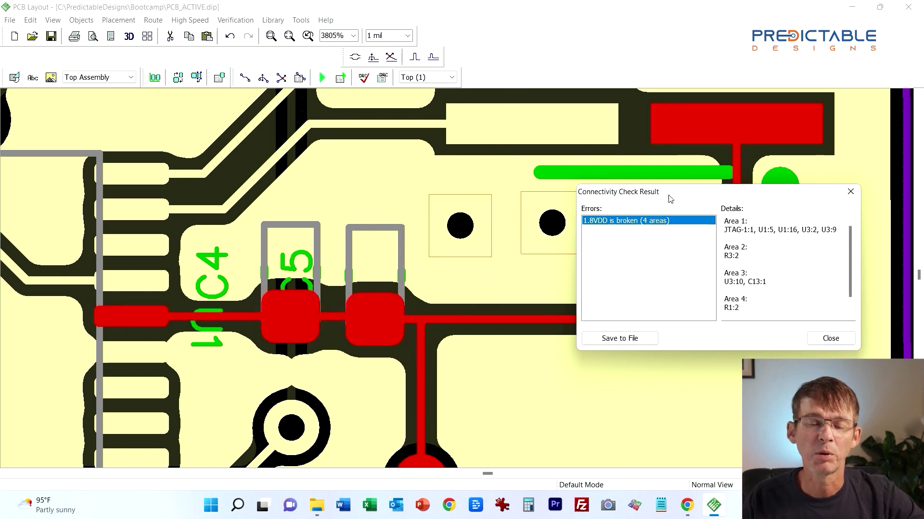
pyautogui.moveTo(668, 195); pyautogui.dragTo(431, 234)
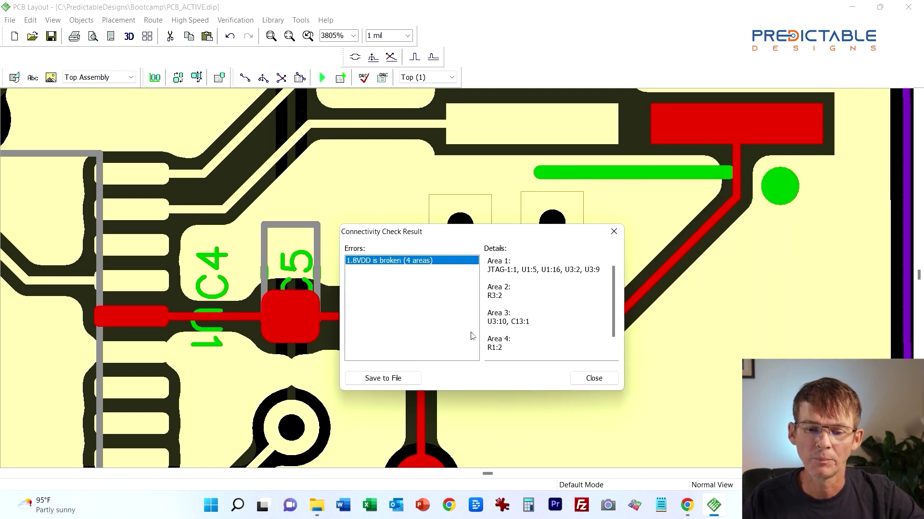
pyautogui.scroll(-1, 548, 308)
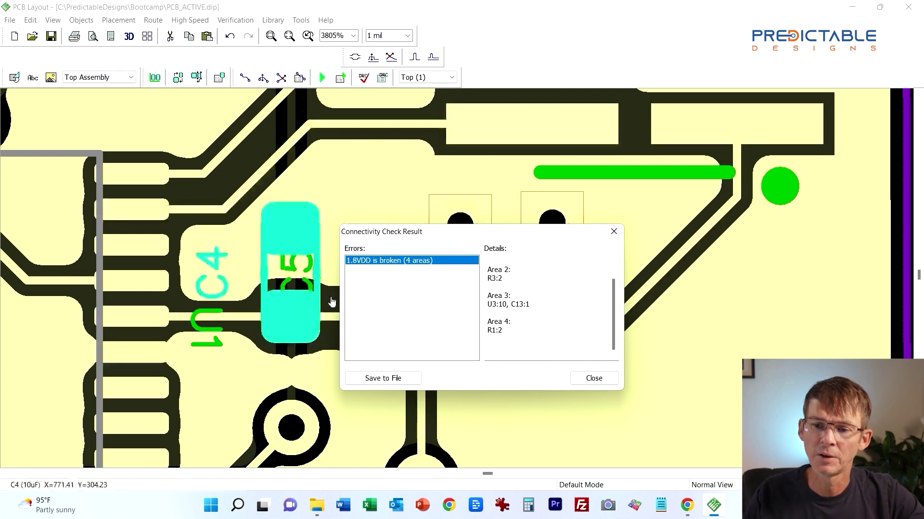
# - Find component R1 by its reference designator and clear all copper pours to expose its pads
pyautogui.hotkey('ctrl', 'f')
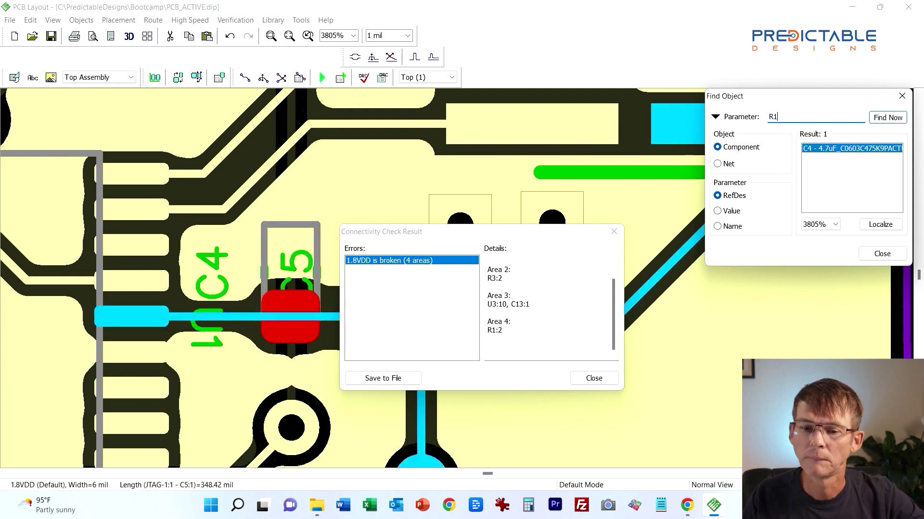
pyautogui.click(887, 119)
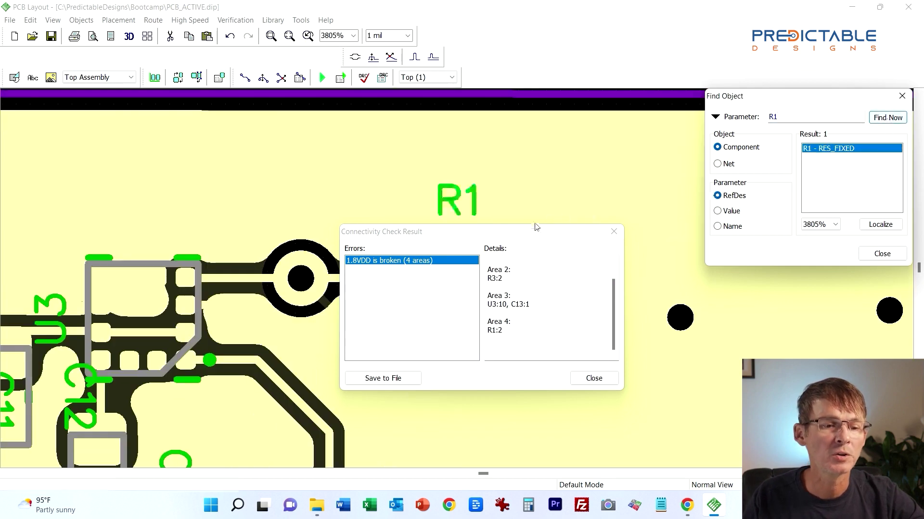
pyautogui.click(80, 20)
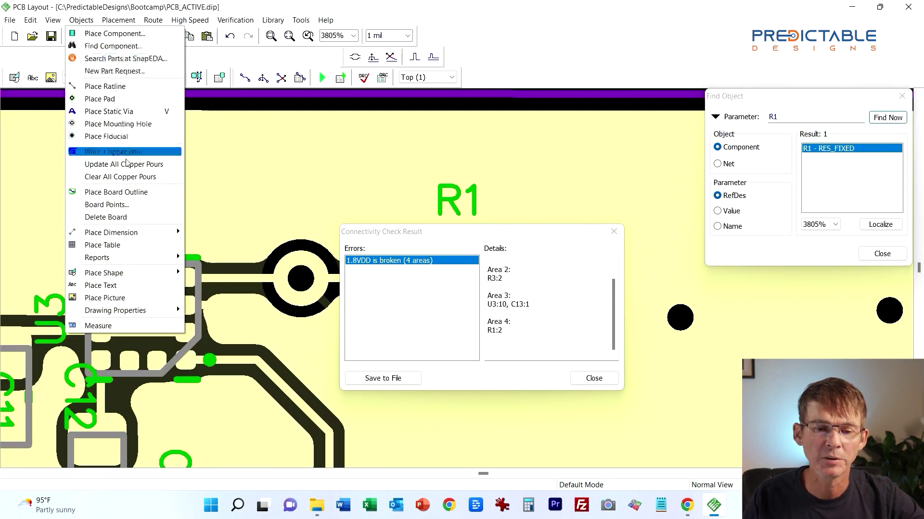
pyautogui.click(130, 177)
pyautogui.moveTo(406, 232); pyautogui.dragTo(674, 287)
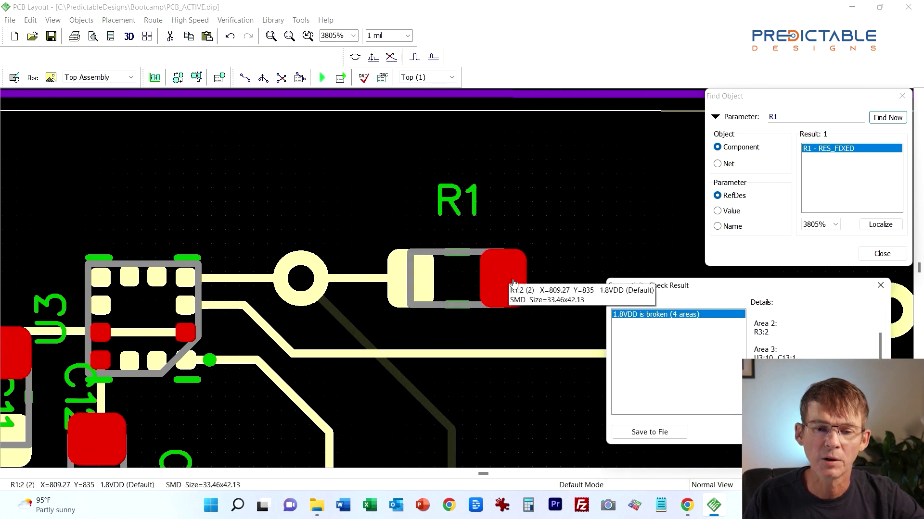
# - Manually route a top-layer 1.8VDD trace from R1 pin 2, passing above U3, down to the upper pad of C11
pyautogui.click(440, 284)
pyautogui.moveTo(440, 285); pyautogui.dragTo(431, 214, button='middle')
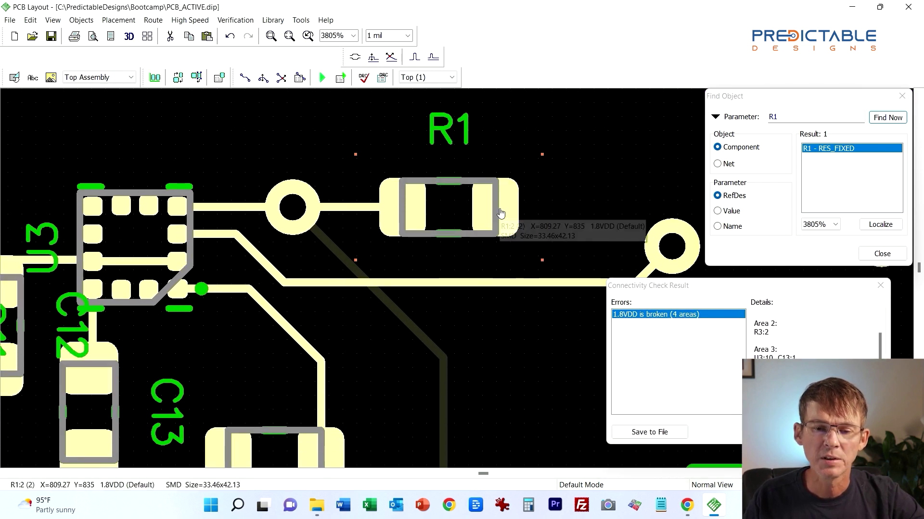
pyautogui.scroll(-2, 502, 227)
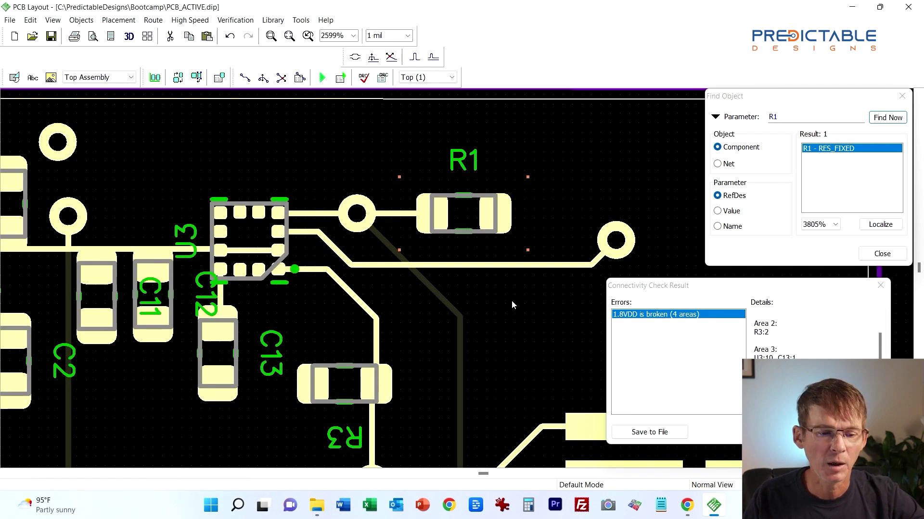
pyautogui.moveTo(477, 287); pyautogui.dragTo(468, 284, button='middle')
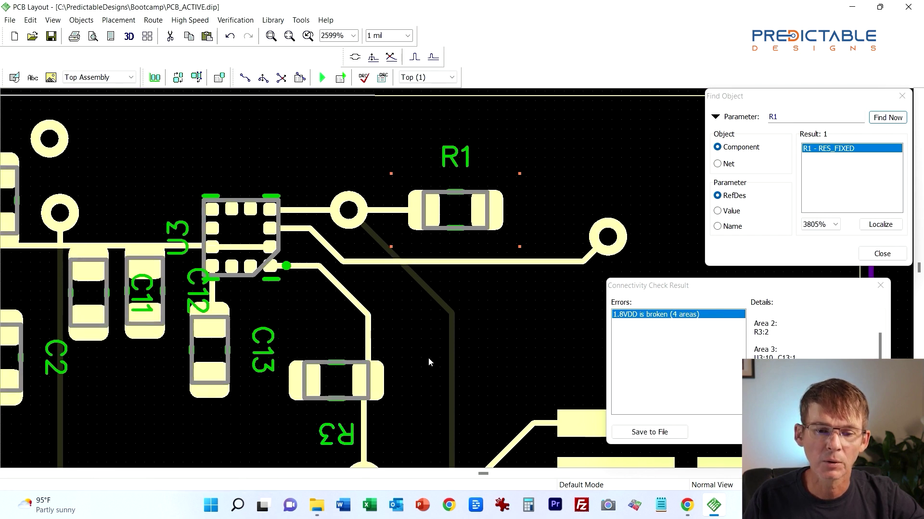
pyautogui.click(487, 207)
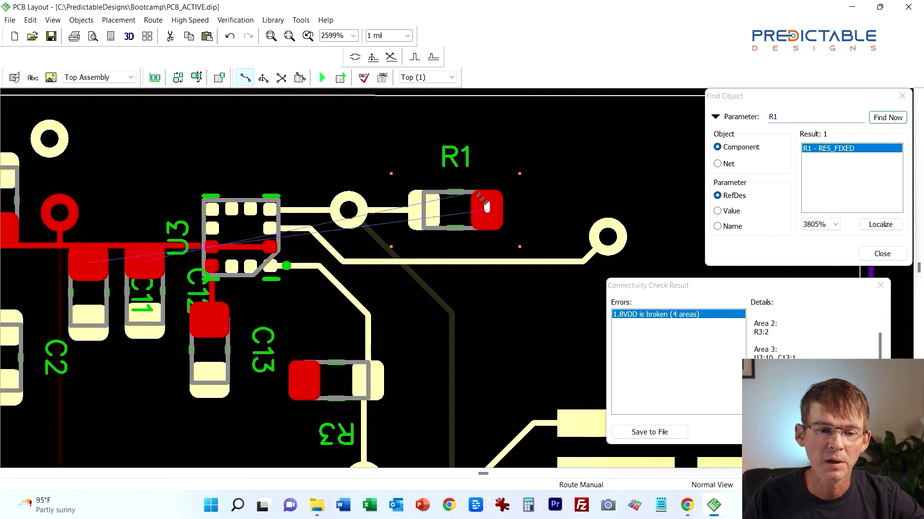
pyautogui.click(454, 166)
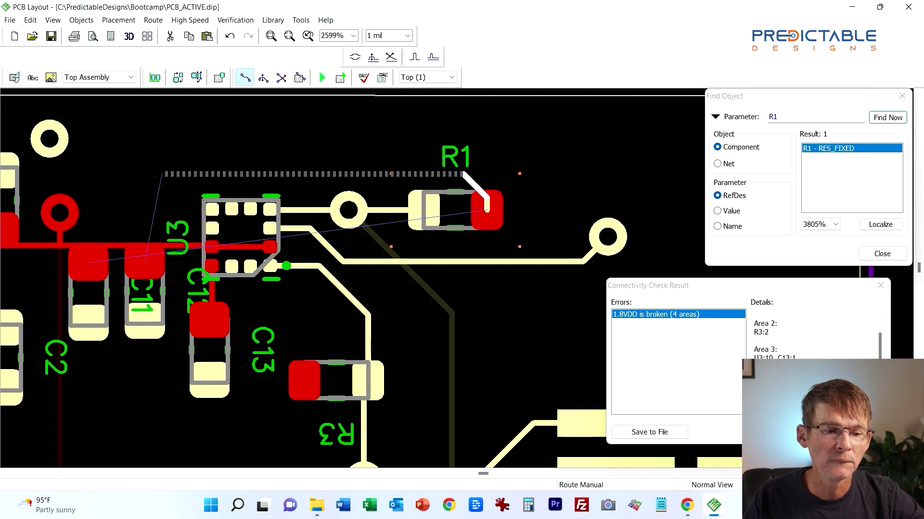
pyautogui.click(162, 174)
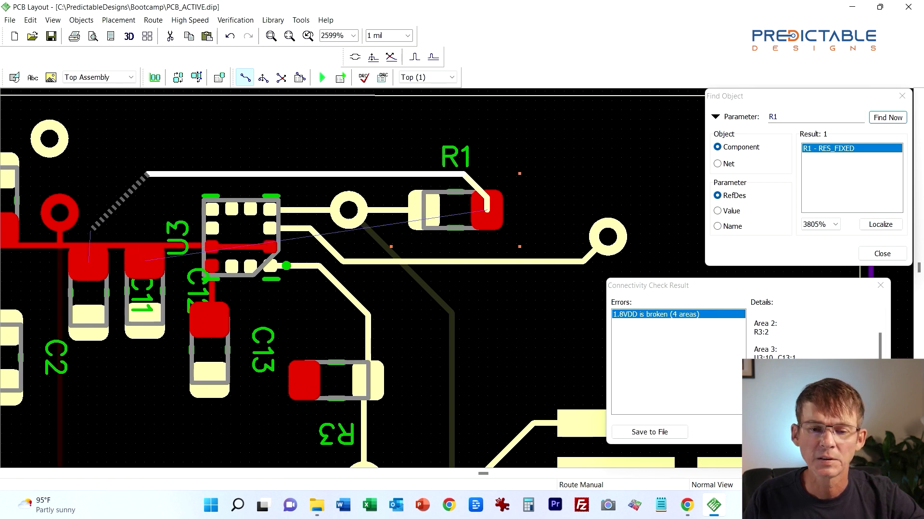
pyautogui.click(89, 233)
pyautogui.click(89, 263)
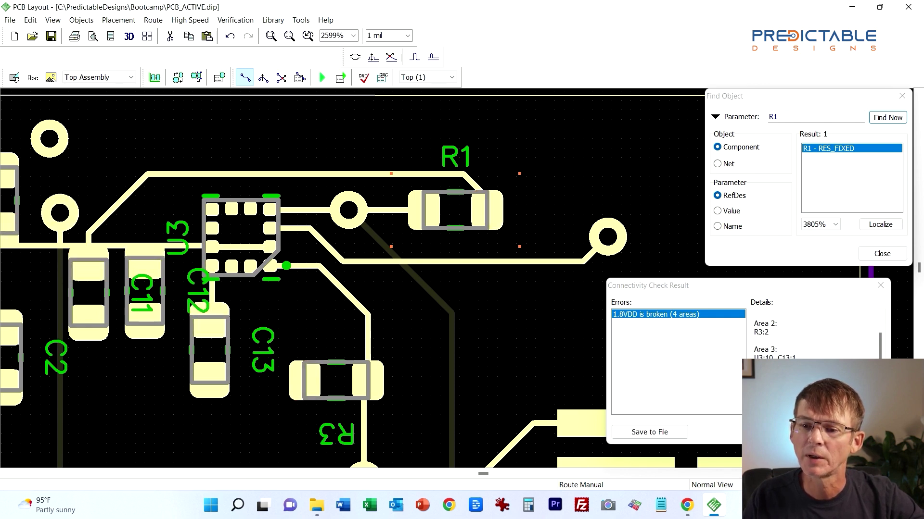
# - Find component R3 by its reference designator and manually route a 1.8VDD trace from its pin 2 to C13 pin 1
pyautogui.click(778, 117)
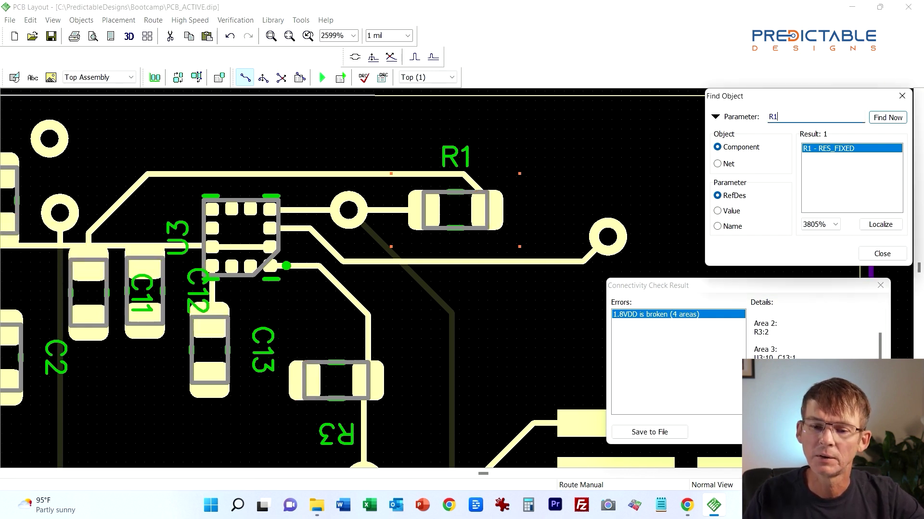
pyautogui.press('Return')
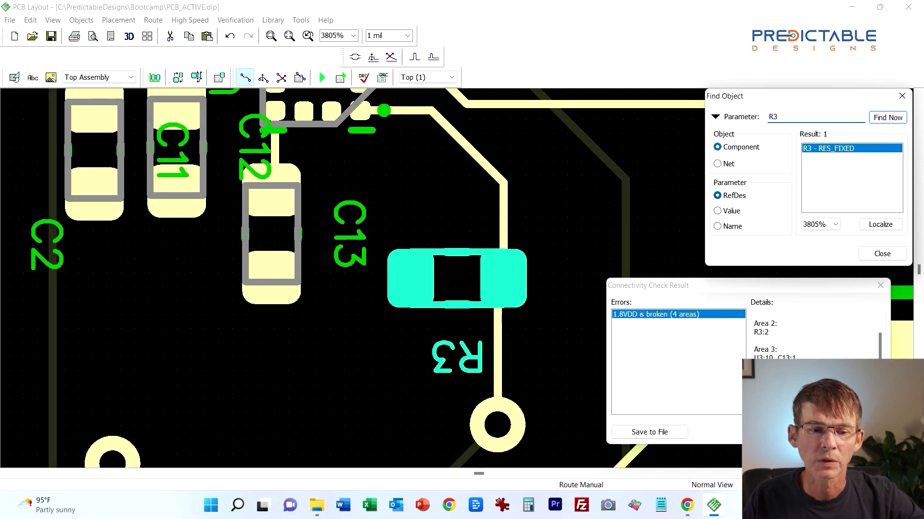
pyautogui.press('Escape')
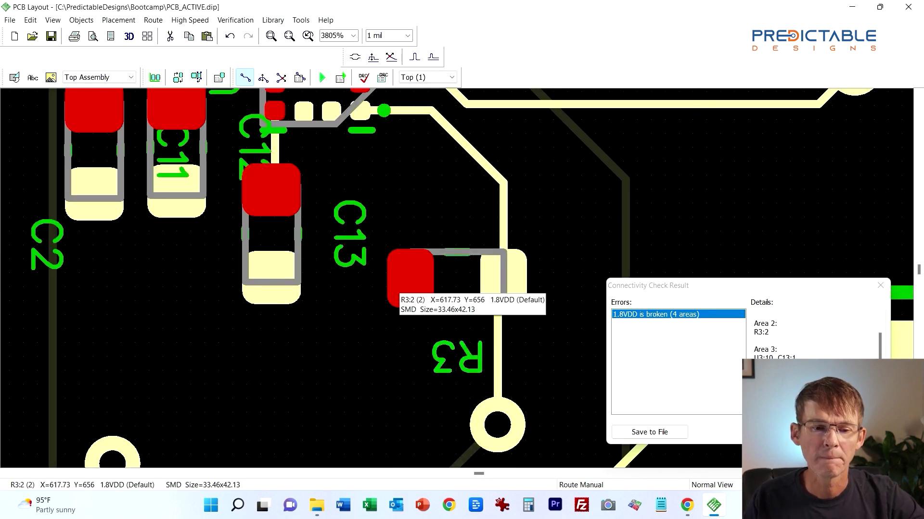
pyautogui.moveTo(400, 283); pyautogui.dragTo(390, 365, button='middle')
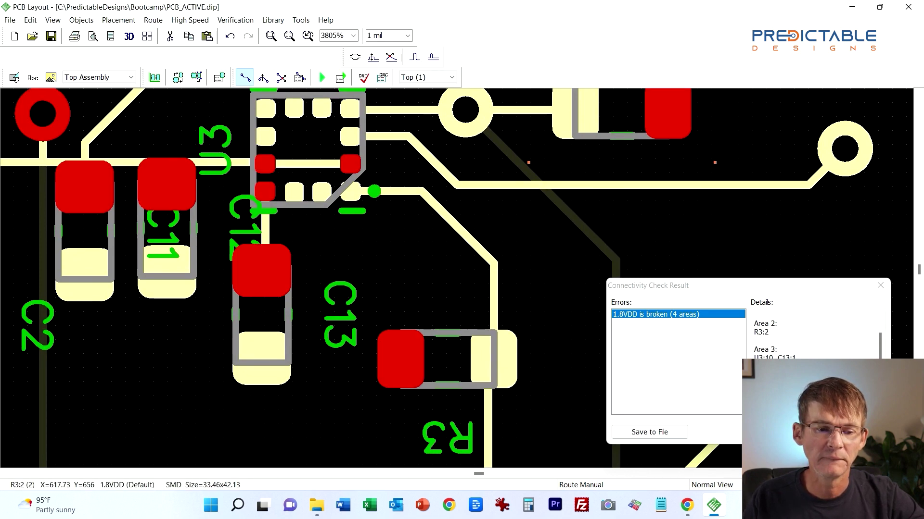
pyautogui.click(401, 358)
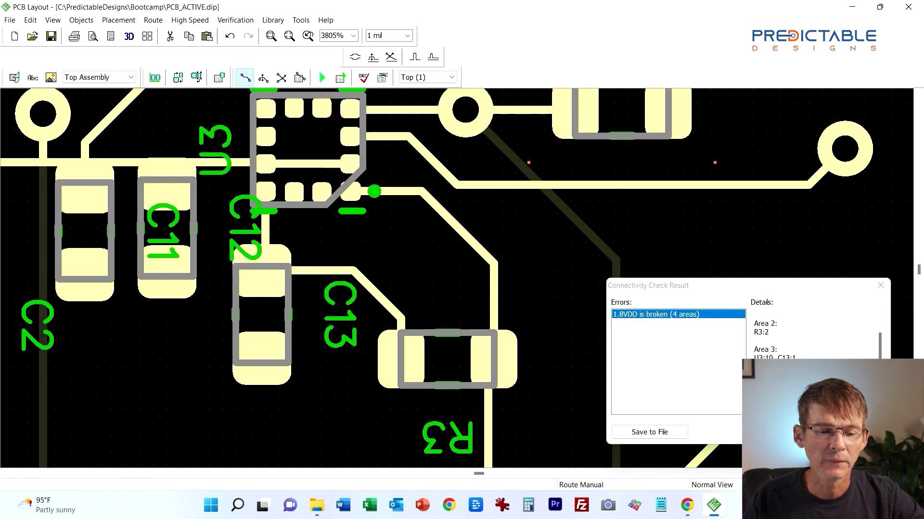
pyautogui.press('Escape')
pyautogui.click(269, 313)
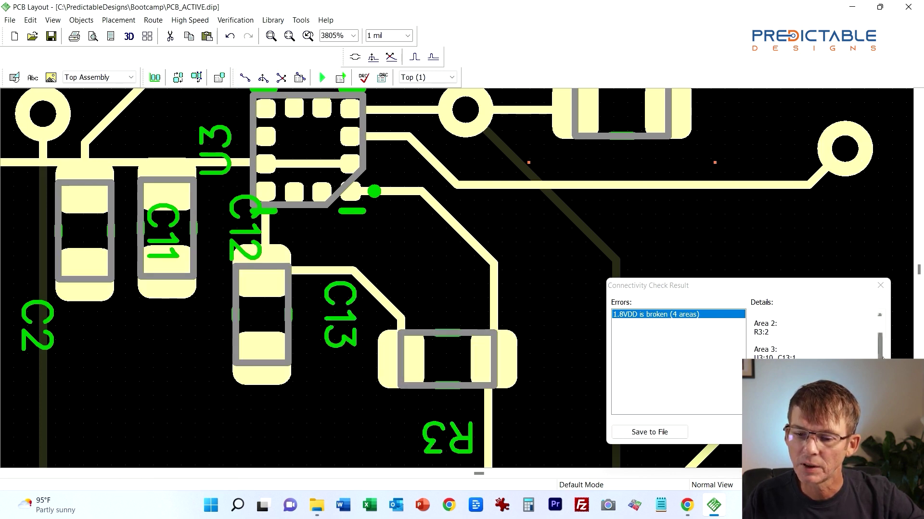
# - Check the Area 3 pins of the 1.8VDD error and manually route a diagonal trace from C13 pin 1 to C12 pin 1
pyautogui.moveTo(881, 358)
pyautogui.mouseDown()
pyautogui.moveTo(879, 334)
pyautogui.moveTo(880, 359)
pyautogui.mouseUp()
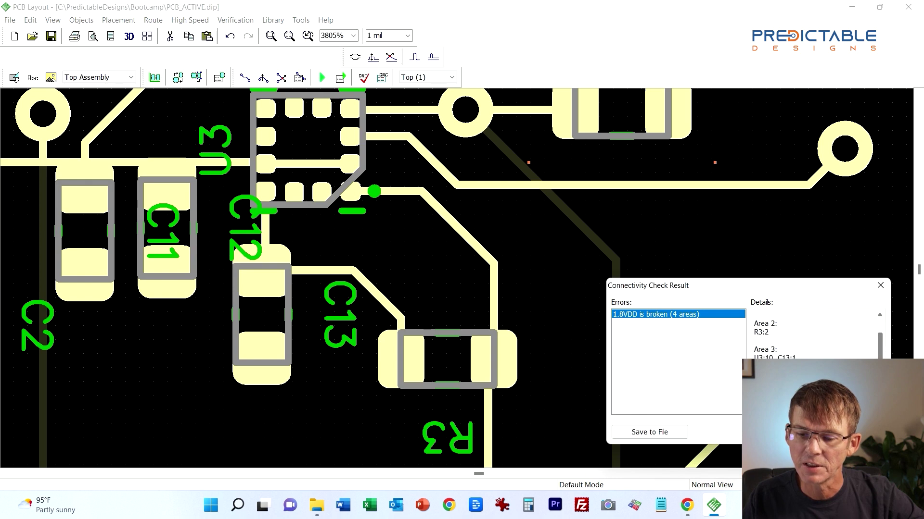
pyautogui.doubleClick(786, 357)
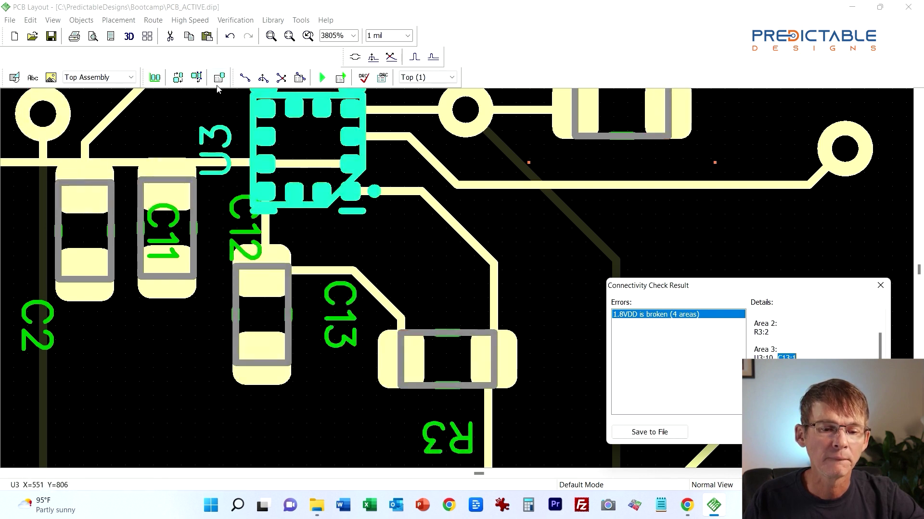
pyautogui.click(245, 78)
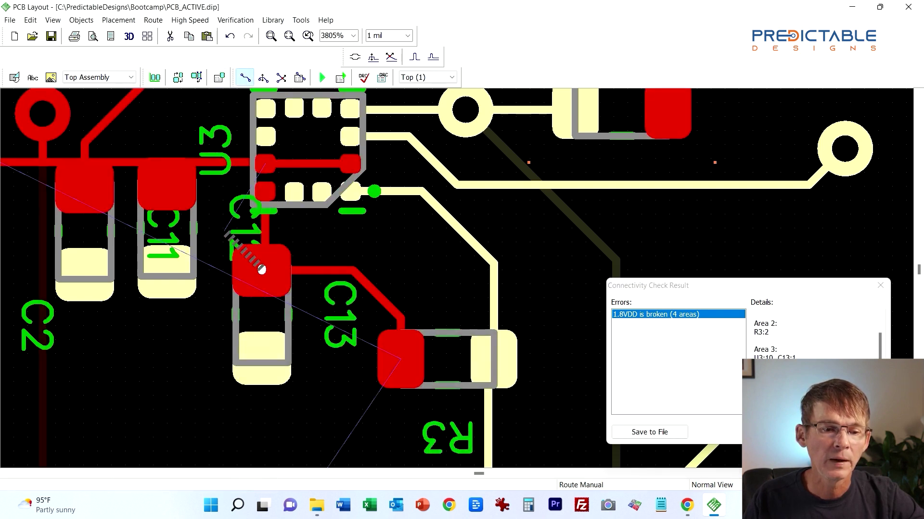
pyautogui.click(261, 269)
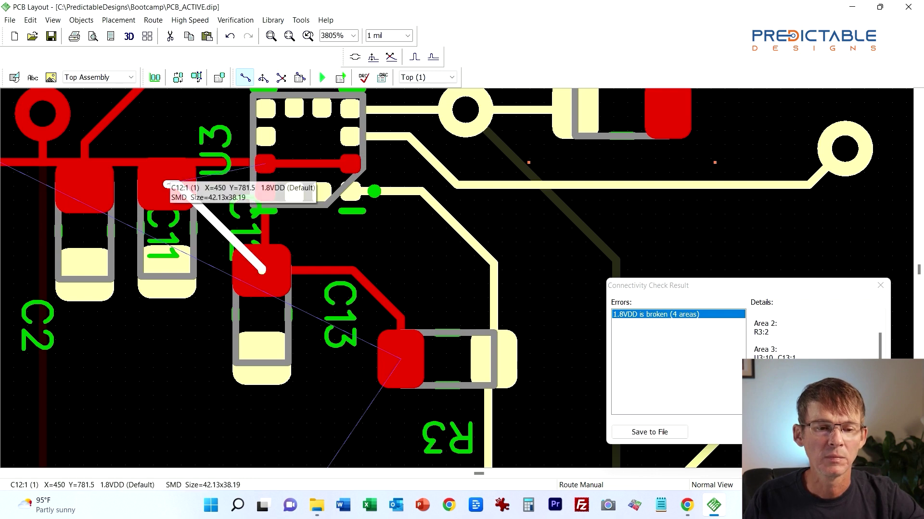
pyautogui.click(166, 183)
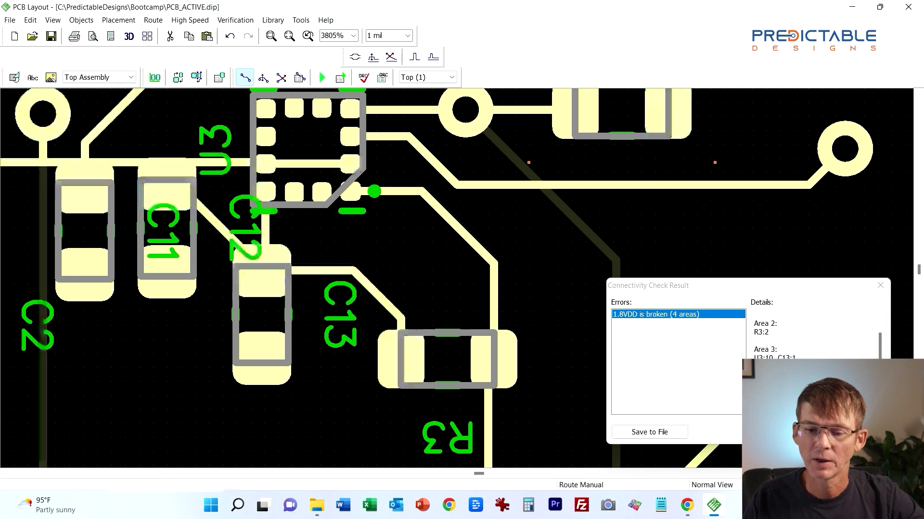
# - Close the previous results, rerun the net connectivity check with traces, shapes and copper pours included, and inspect the broken GND net
pyautogui.click(847, 432)
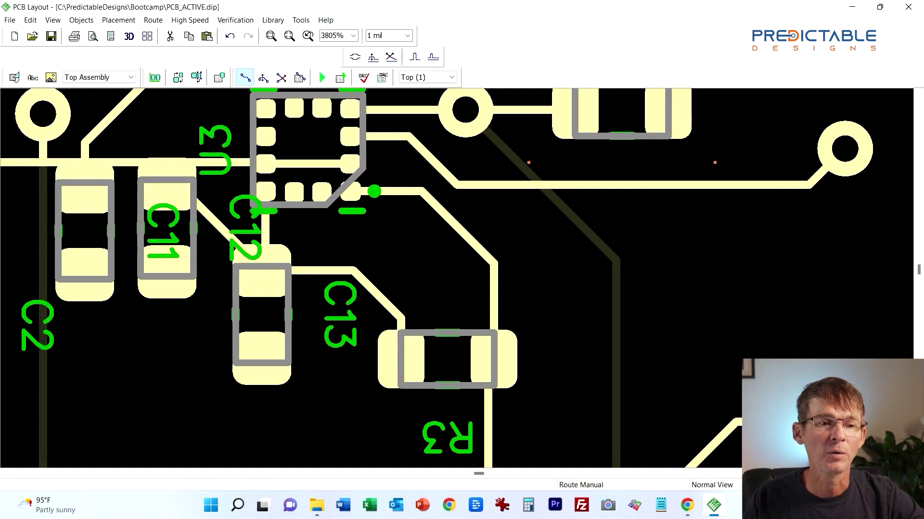
pyautogui.click(116, 22)
pyautogui.moveTo(88, 26)
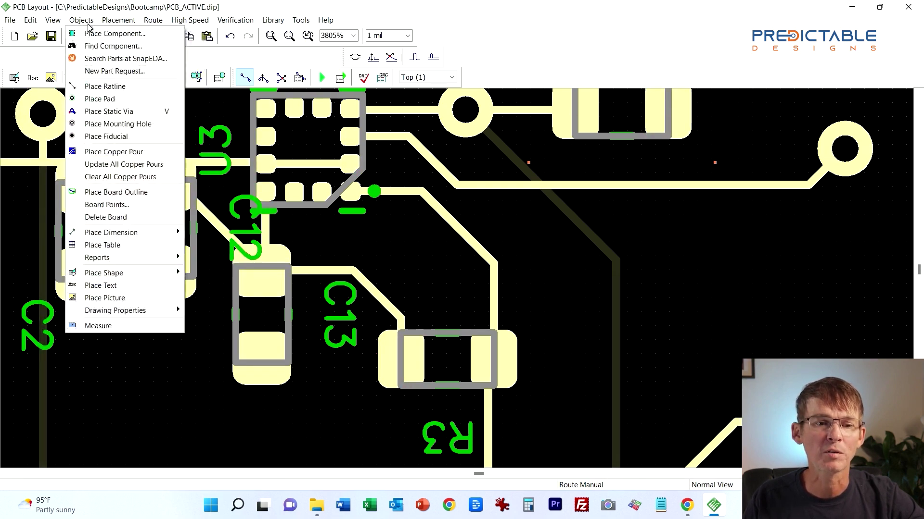
pyautogui.moveTo(235, 20)
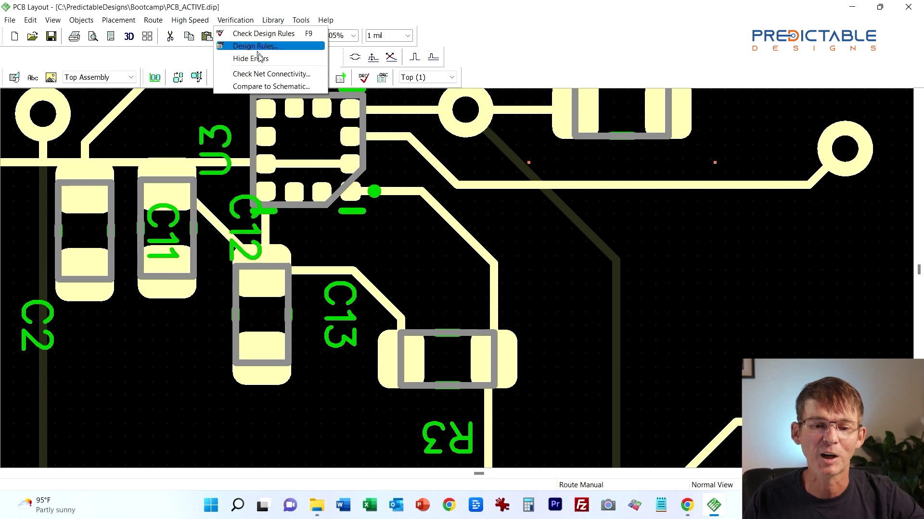
pyautogui.click(266, 75)
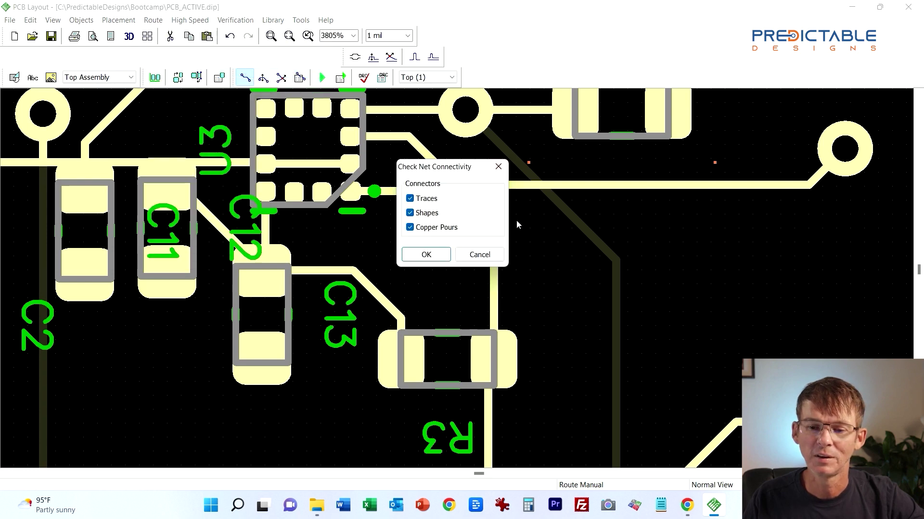
pyautogui.click(439, 253)
pyautogui.click(663, 315)
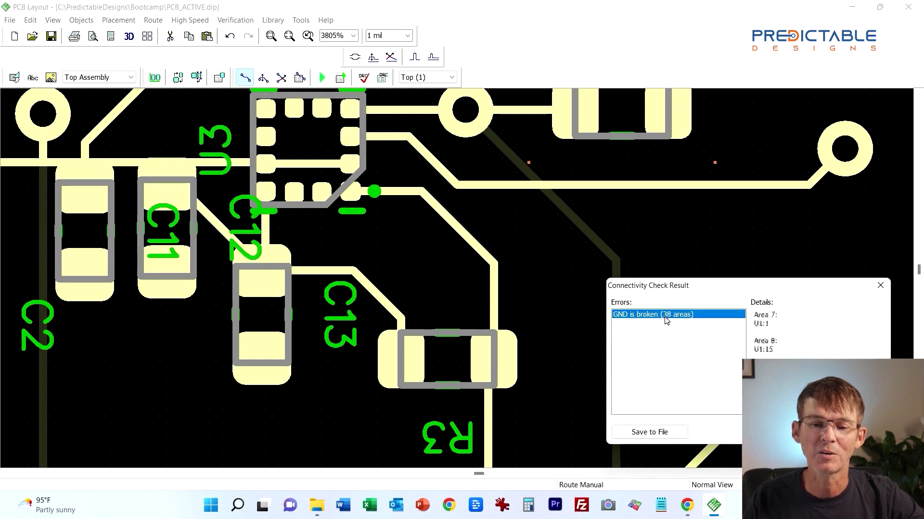
pyautogui.moveTo(703, 288); pyautogui.dragTo(557, 194)
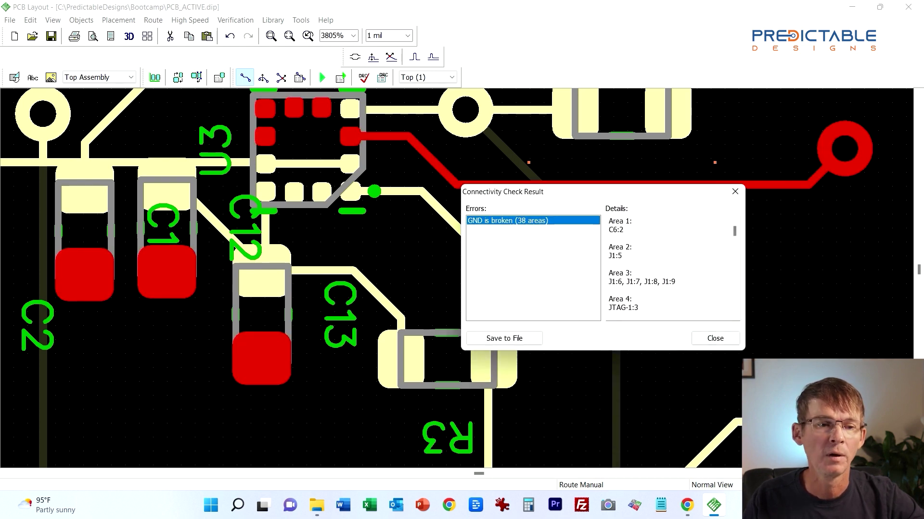
pyautogui.click(714, 338)
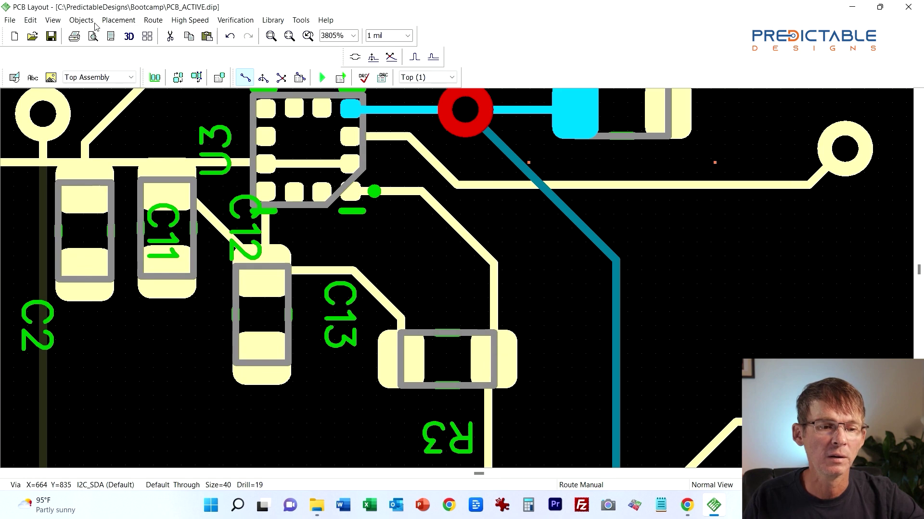
# - Update all copper pours and run the design rule check on the layout
pyautogui.click(82, 20)
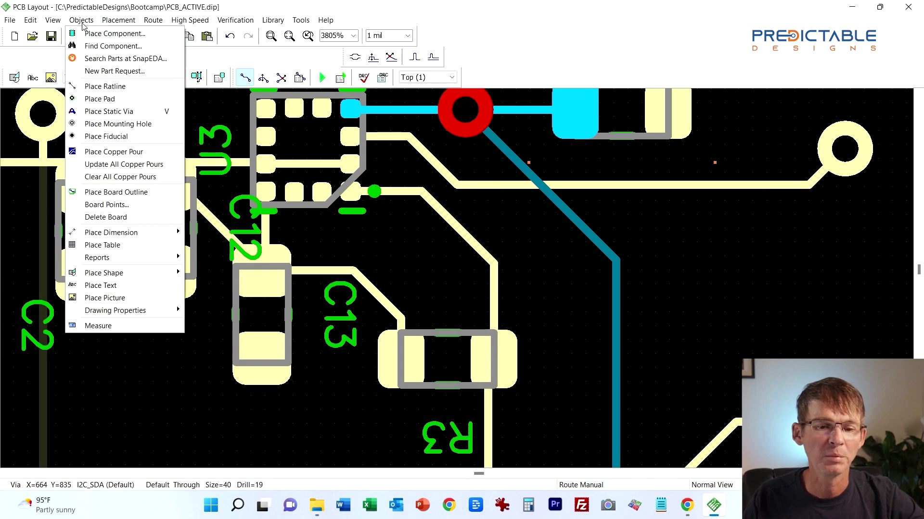
pyautogui.click(121, 164)
pyautogui.click(238, 20)
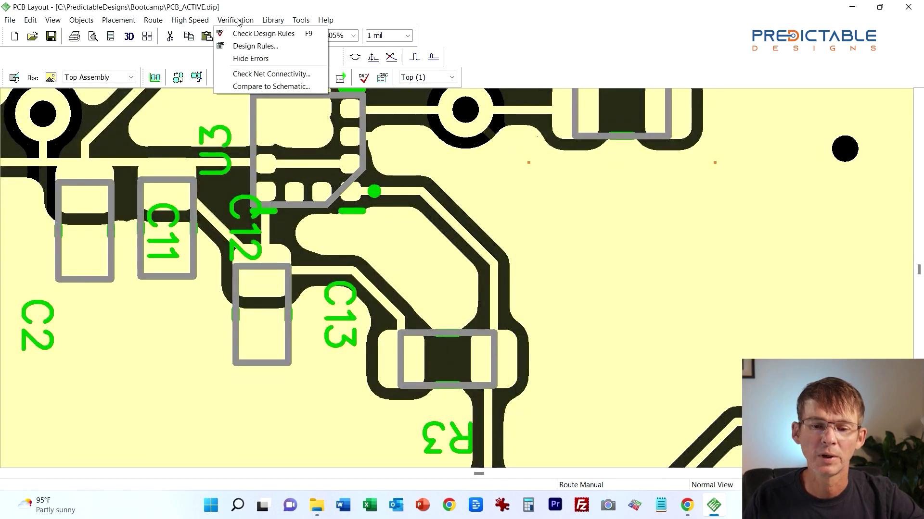
pyautogui.click(259, 33)
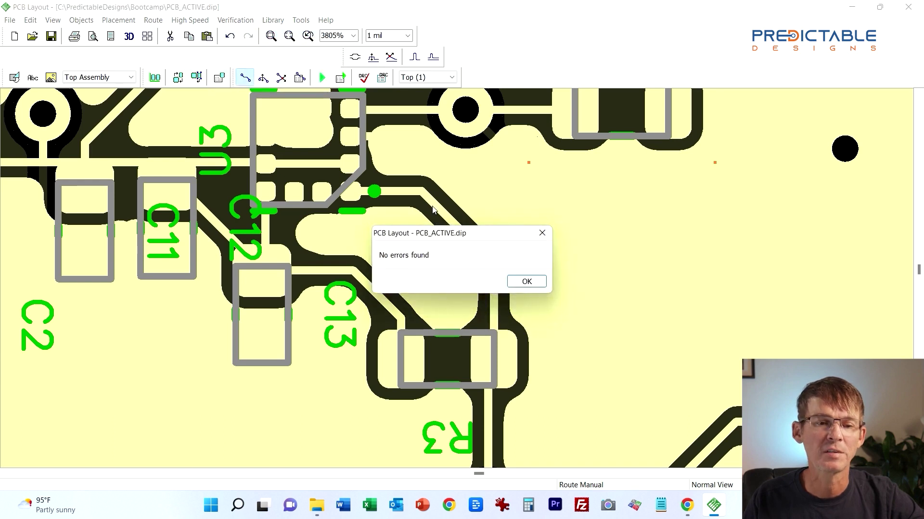
pyautogui.click(526, 281)
# - Run the net connectivity check with traces, shapes and copper pours included, and inspect the disconnected GND areas around U3
pyautogui.click(236, 20)
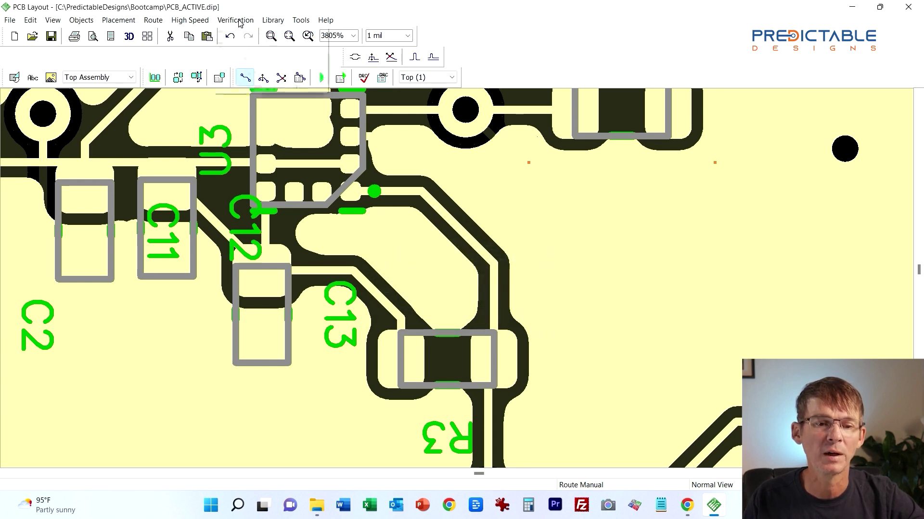
pyautogui.click(252, 76)
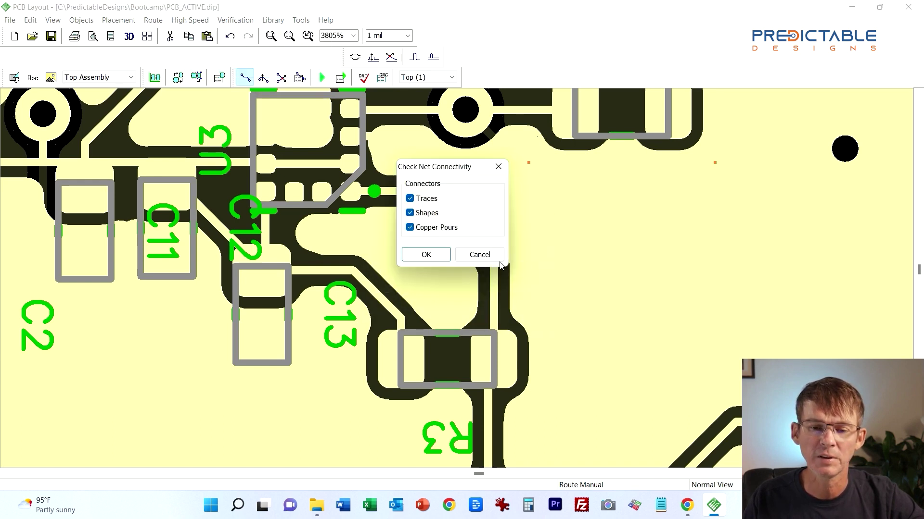
pyautogui.click(424, 255)
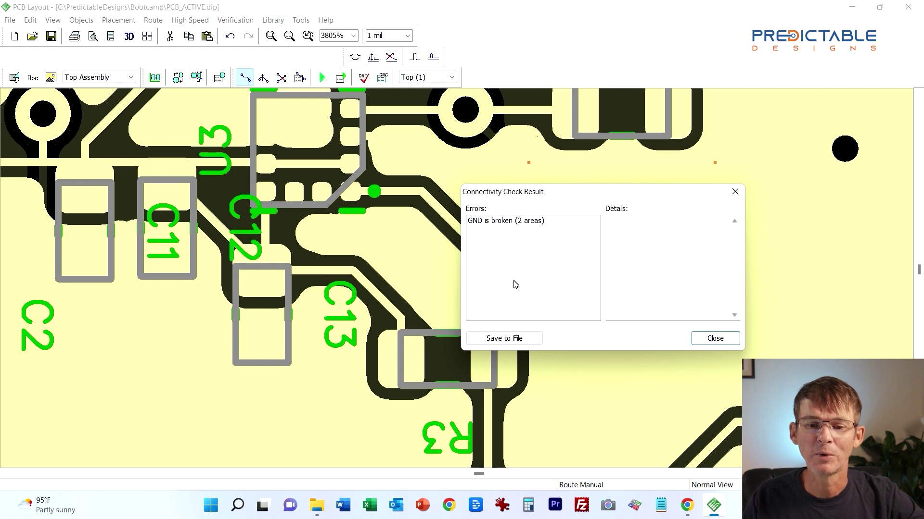
pyautogui.click(500, 223)
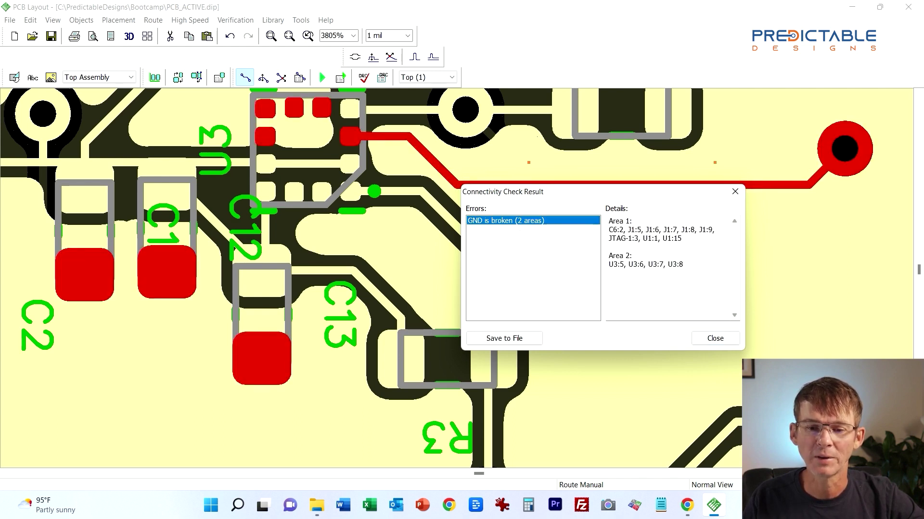
pyautogui.moveTo(393, 191)
pyautogui.mouseDown(button='middle')
pyautogui.moveTo(339, 331)
pyautogui.moveTo(377, 276)
pyautogui.mouseUp(button='middle')
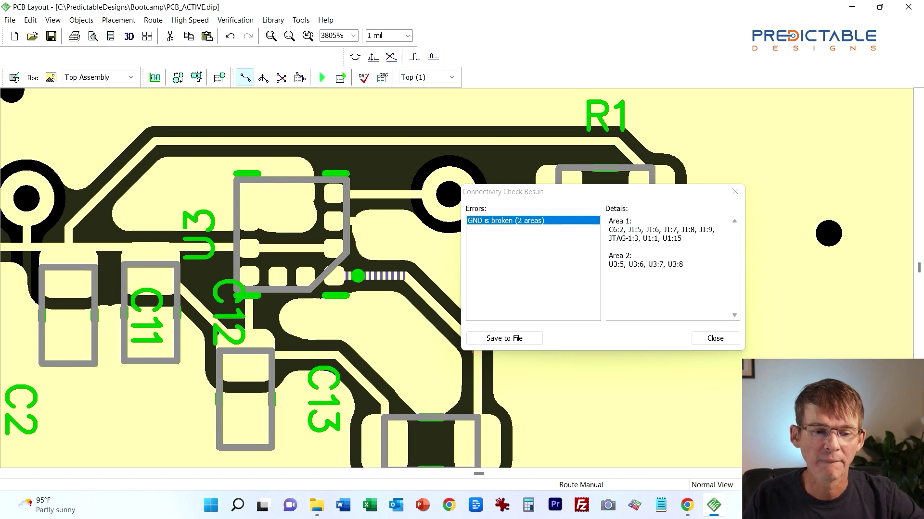
pyautogui.click(734, 192)
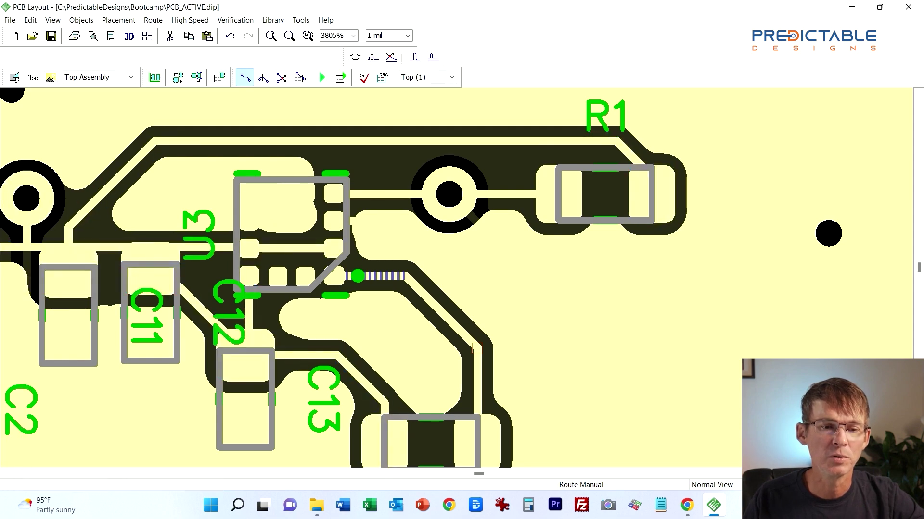
# - Clear all copper pours and place a static via just left of U3, below the 1.8VDD trace coming from R1
pyautogui.moveTo(477, 348); pyautogui.dragTo(562, 345, button='middle')
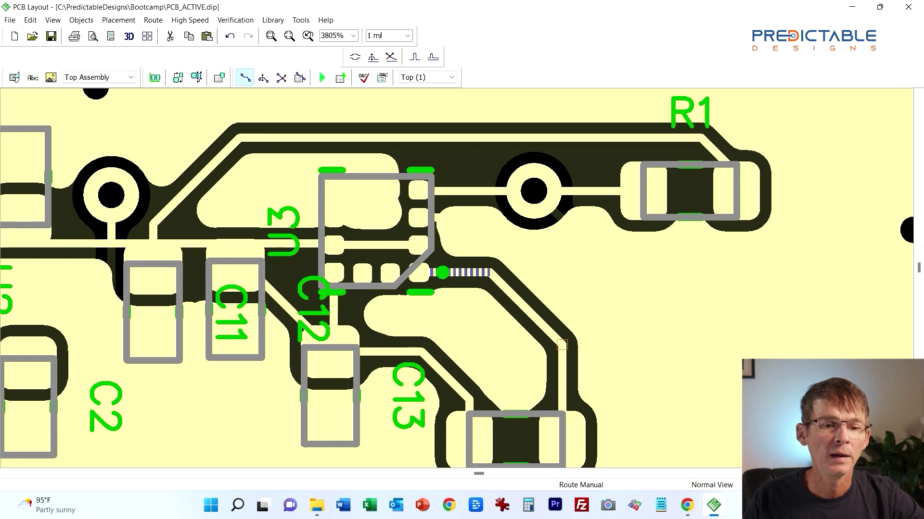
pyautogui.click(82, 20)
pyautogui.click(120, 177)
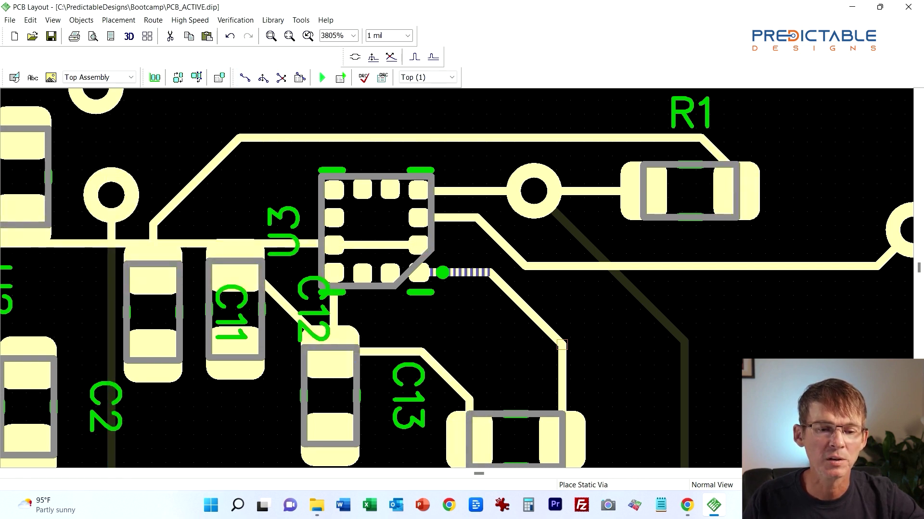
pyautogui.click(196, 77)
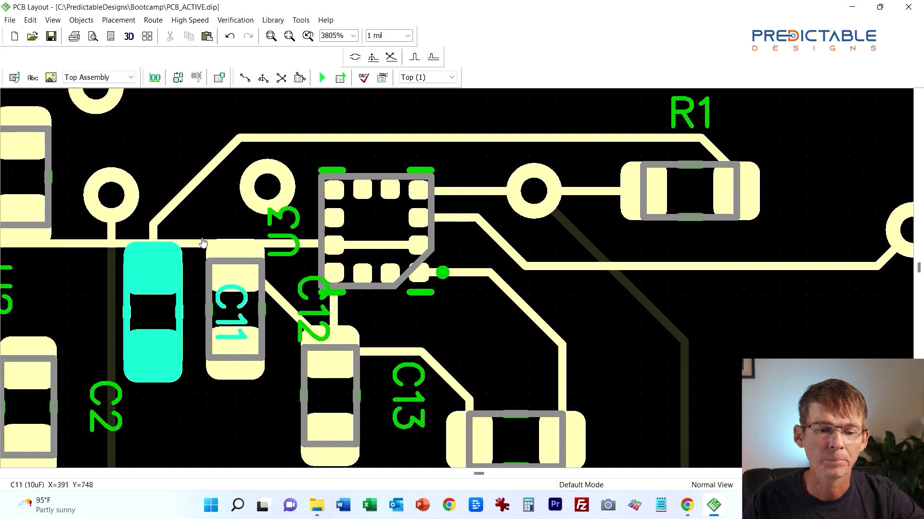
pyautogui.click(267, 187)
# - Add the new static via beside U3 to the GND net
pyautogui.rightClick(283, 192)
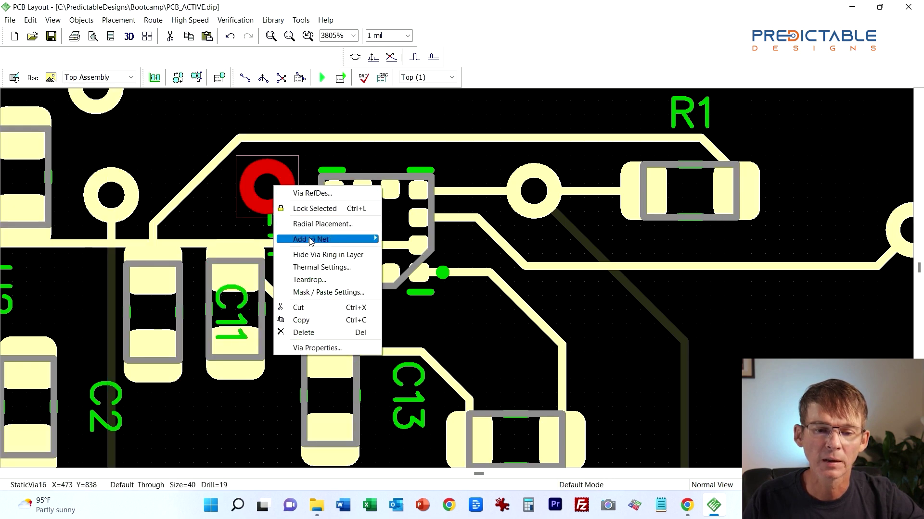
pyautogui.moveTo(311, 240)
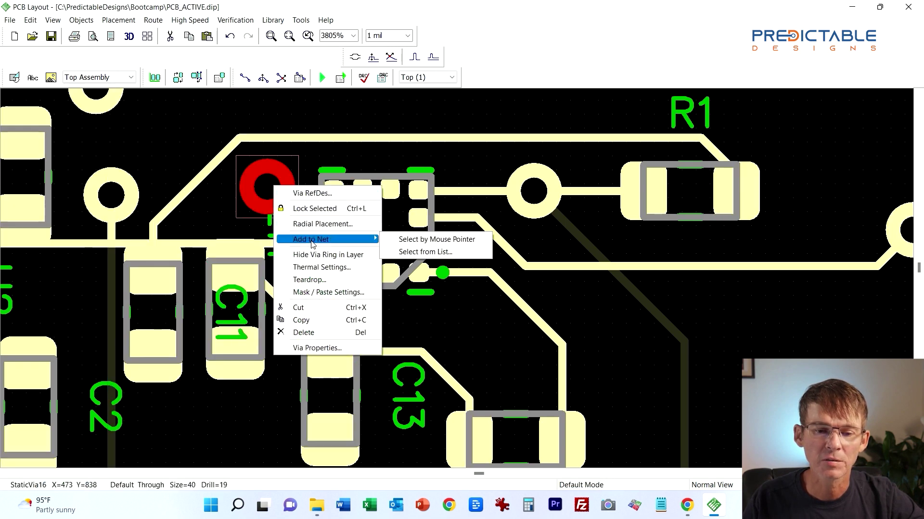
pyautogui.click(451, 252)
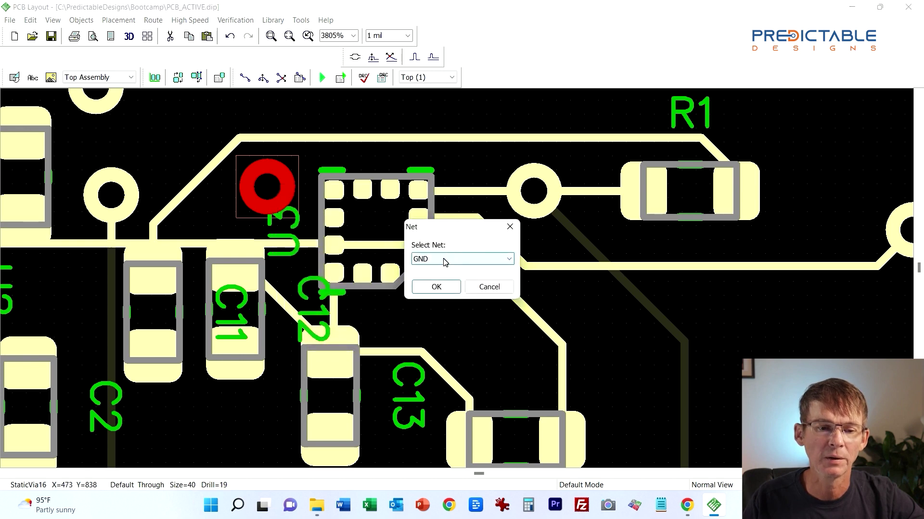
pyautogui.click(438, 288)
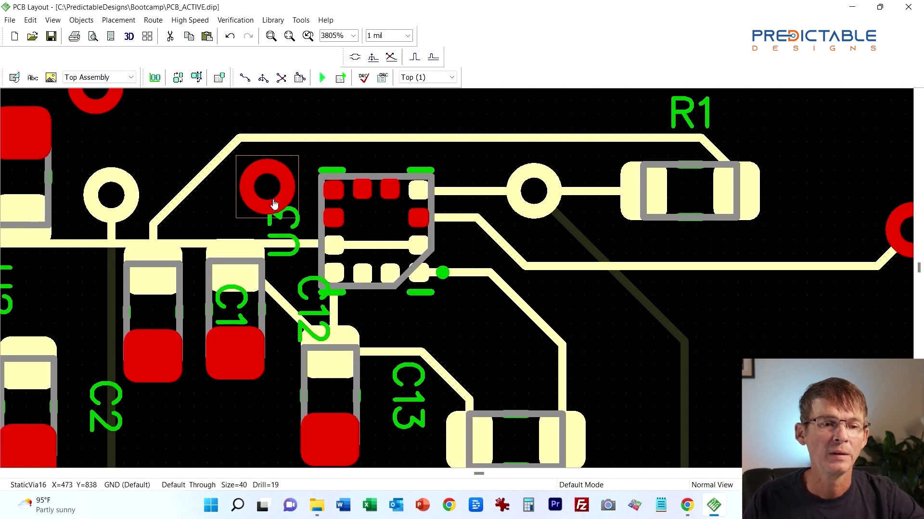
pyautogui.press('Escape')
# - Update all copper pours to include the new GND via and rerun the design rule check
pyautogui.click(81, 21)
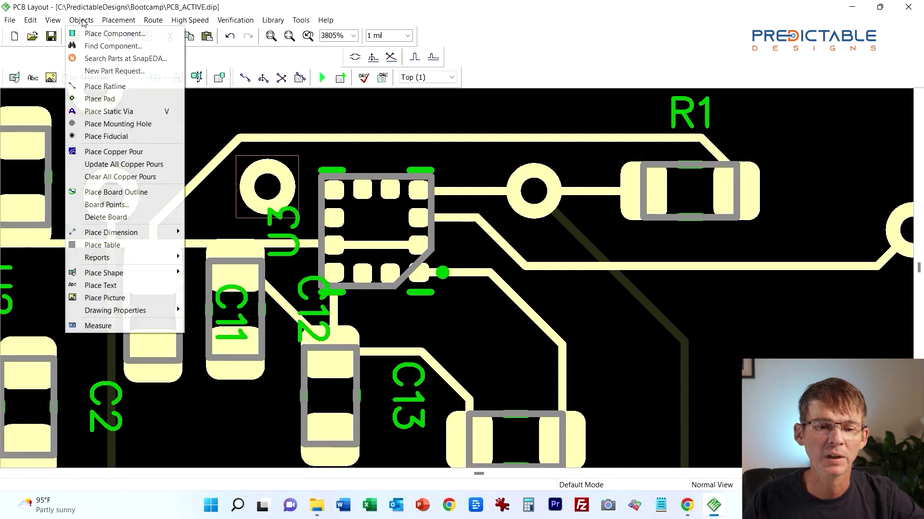
pyautogui.click(124, 164)
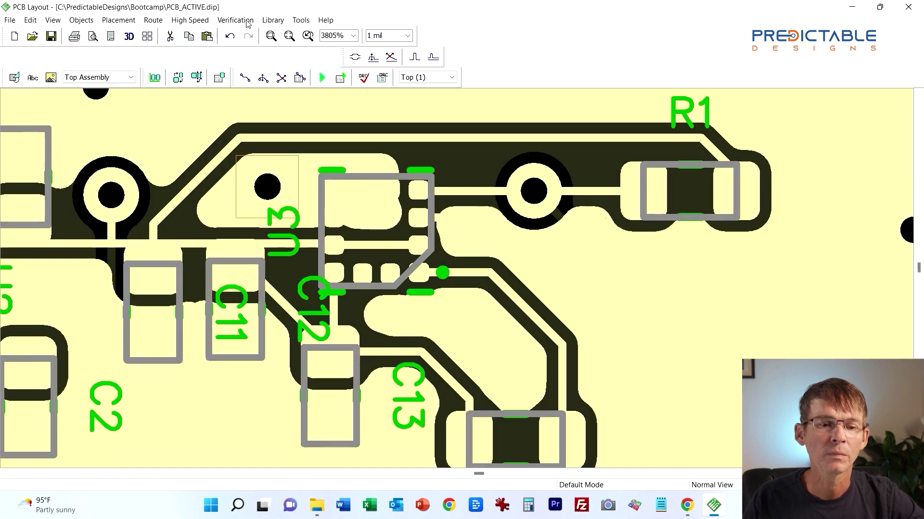
pyautogui.click(223, 19)
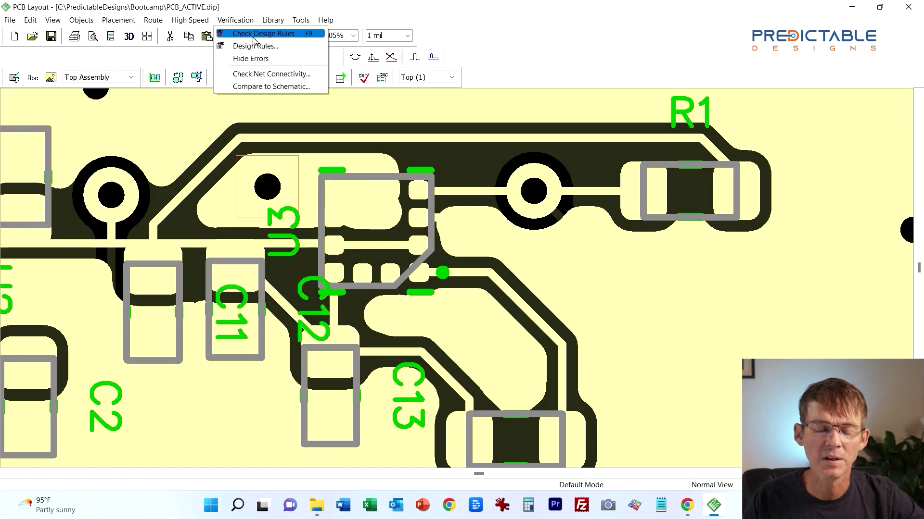
pyautogui.click(254, 34)
pyautogui.click(526, 283)
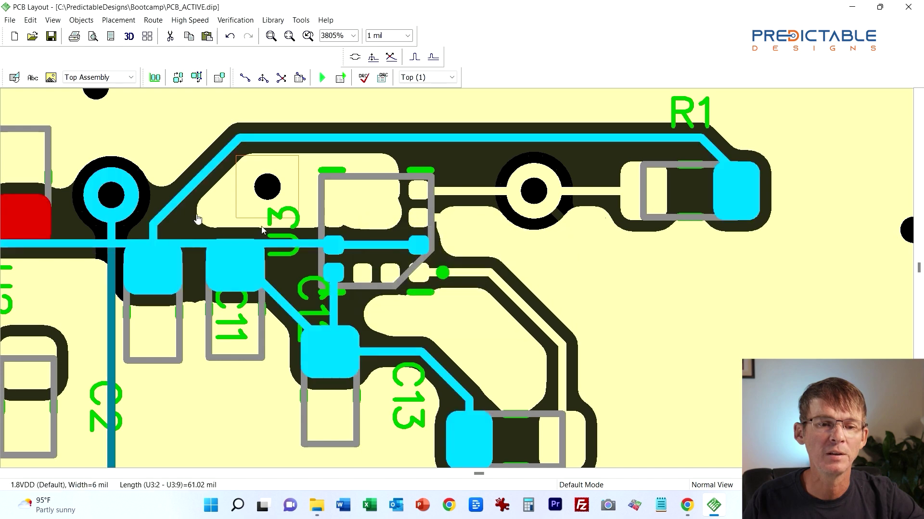
# - Recheck net connectivity with traces, shapes and copper pours included, and dismiss the result
pyautogui.click(235, 19)
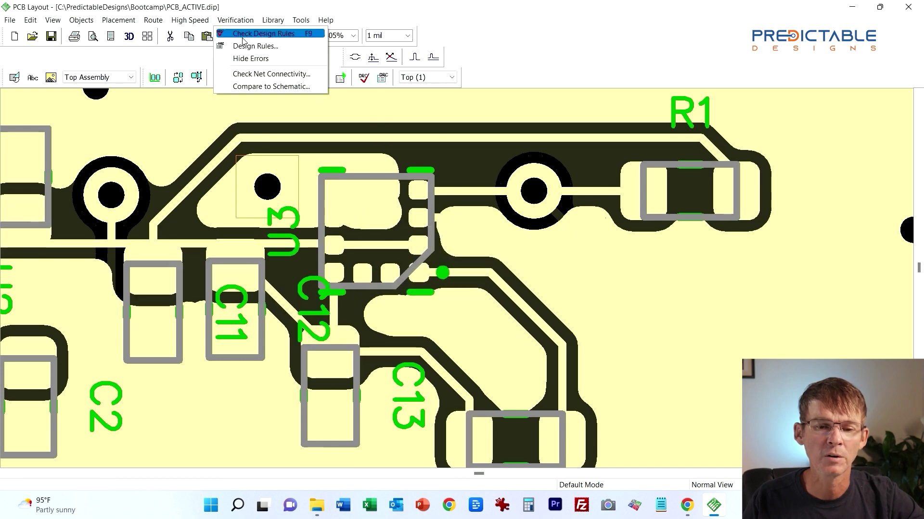
pyautogui.click(260, 74)
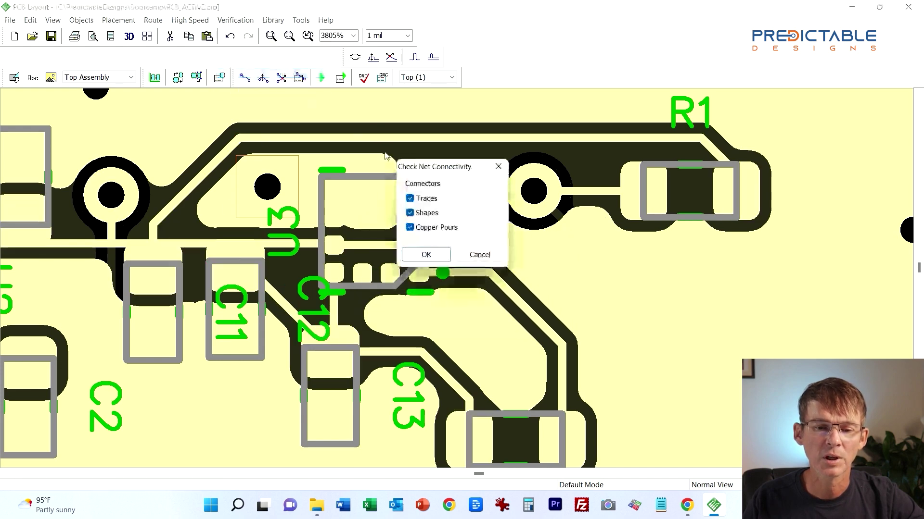
pyautogui.click(426, 255)
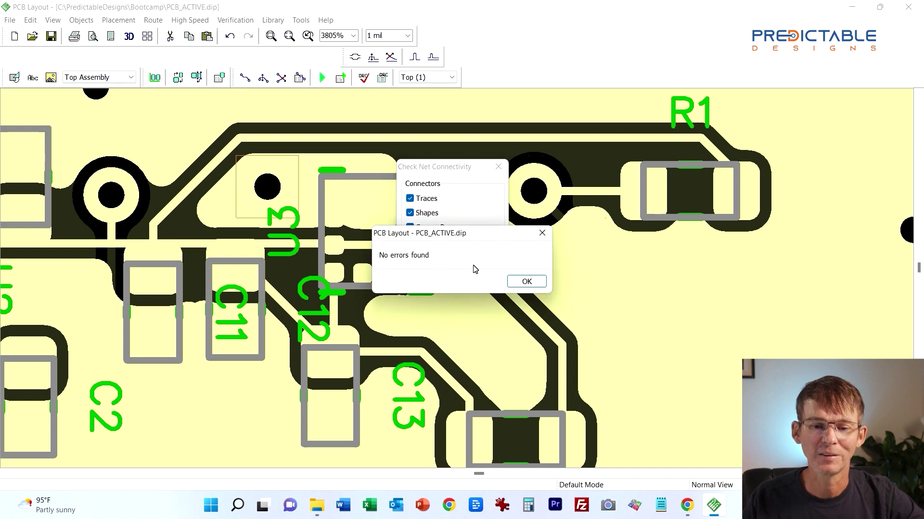
pyautogui.click(526, 281)
# - Compare the board to the Bootcamp_Design_FINAL schematic and dismiss the result
pyautogui.click(229, 23)
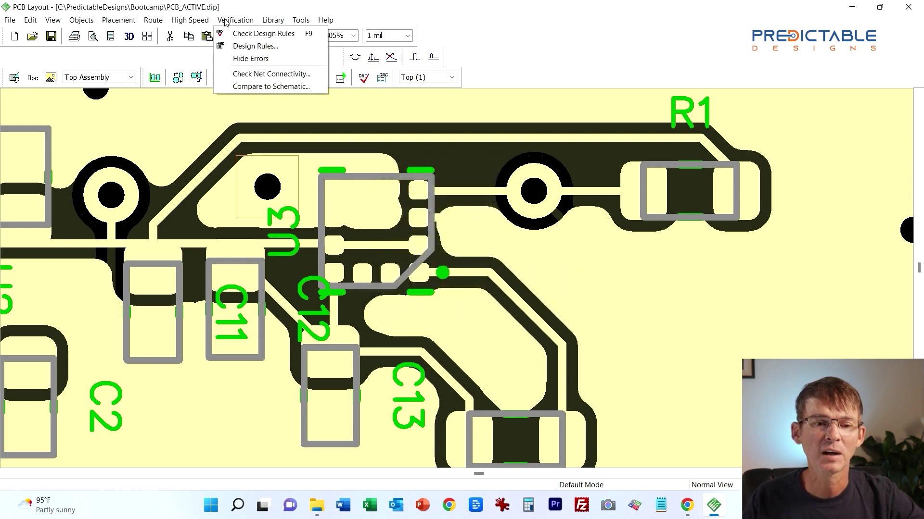
pyautogui.click(276, 86)
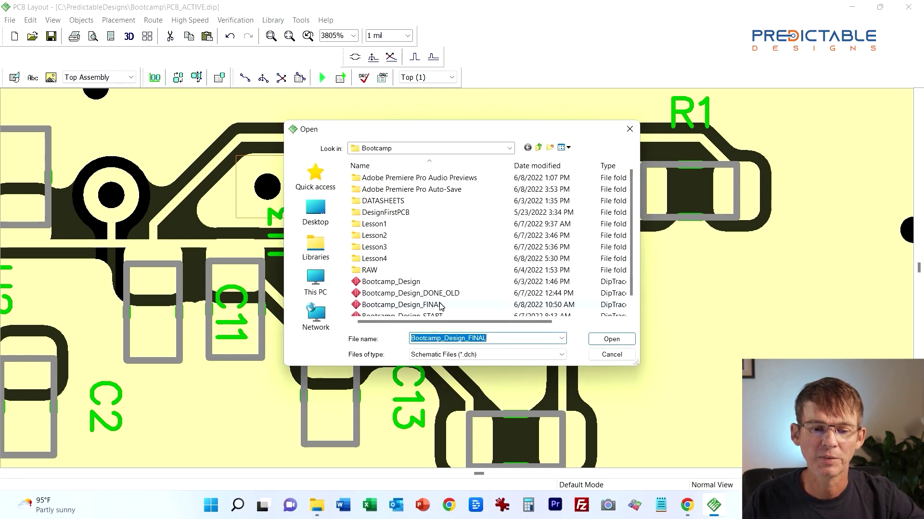
pyautogui.click(441, 305)
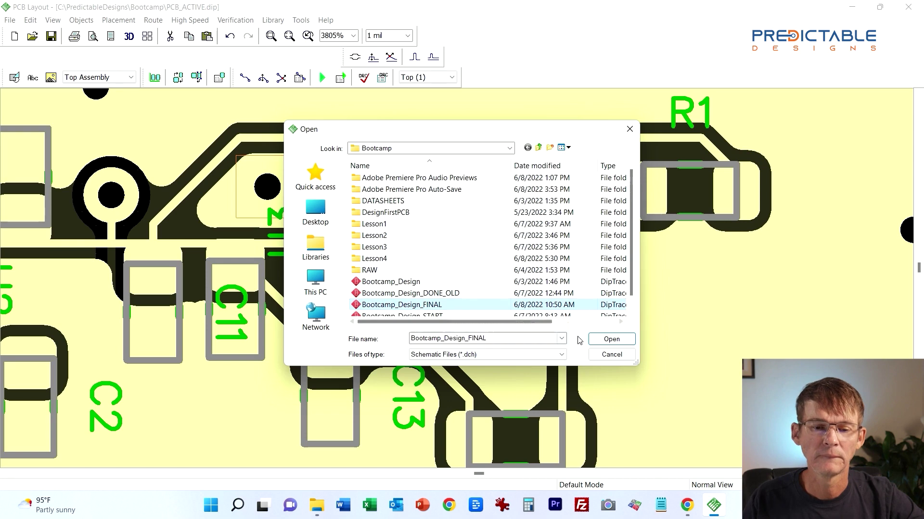
pyautogui.click(611, 342)
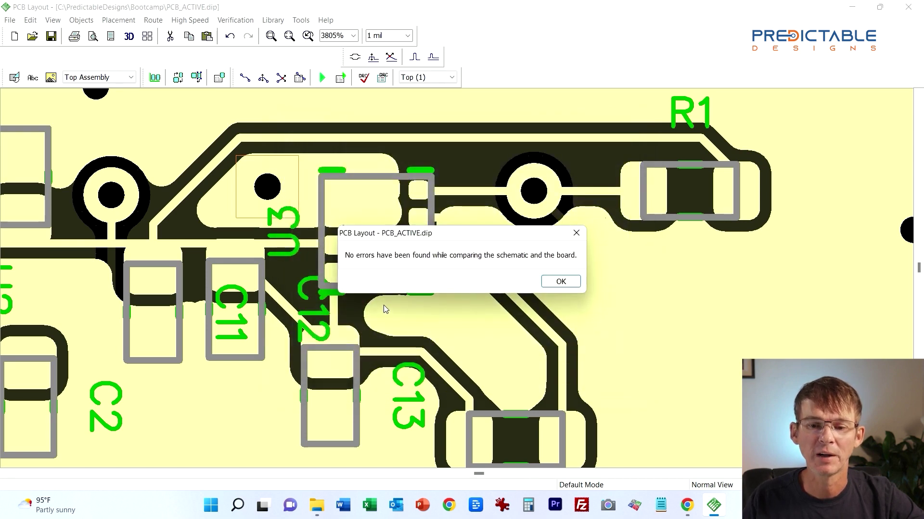
pyautogui.click(561, 281)
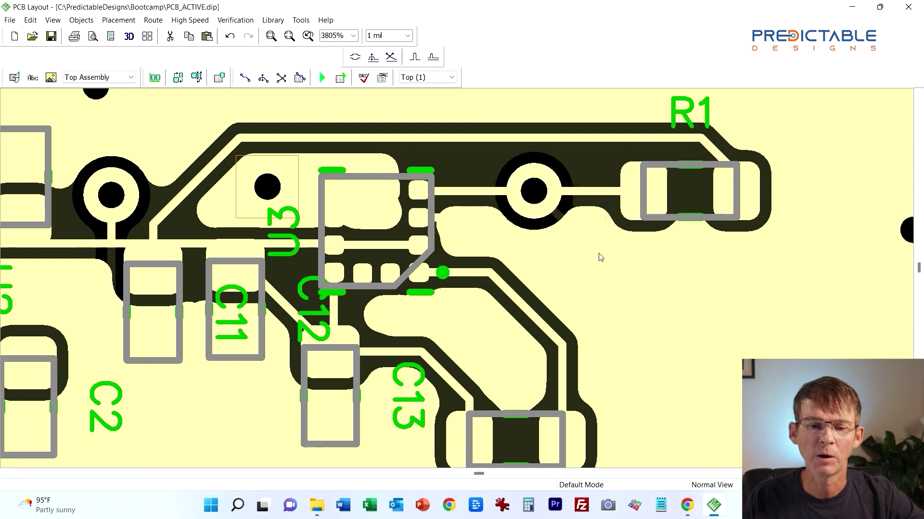
# - Examine which capacitors the C4 and C5 designators on the top silkscreen belong to
pyautogui.click(558, 267)
pyautogui.moveTo(561, 266); pyautogui.dragTo(638, 260, button='middle')
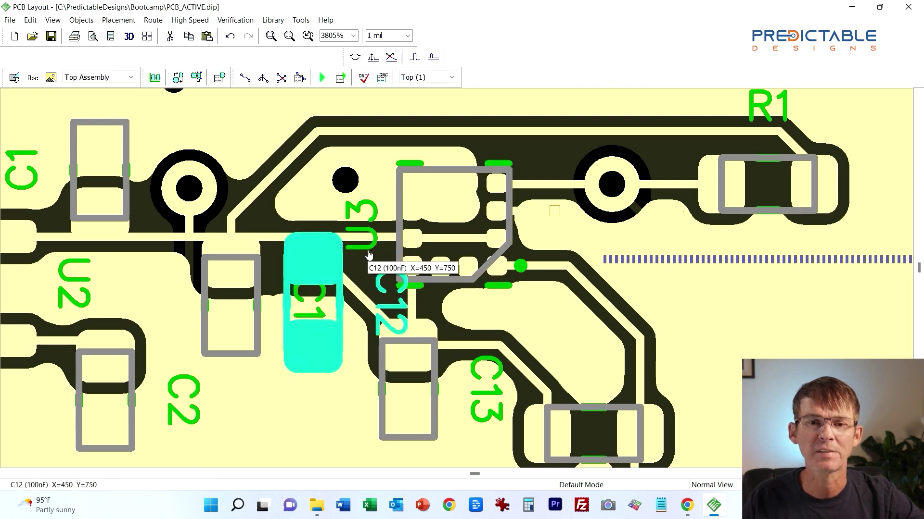
pyautogui.hotkey('ctrl', 'z')
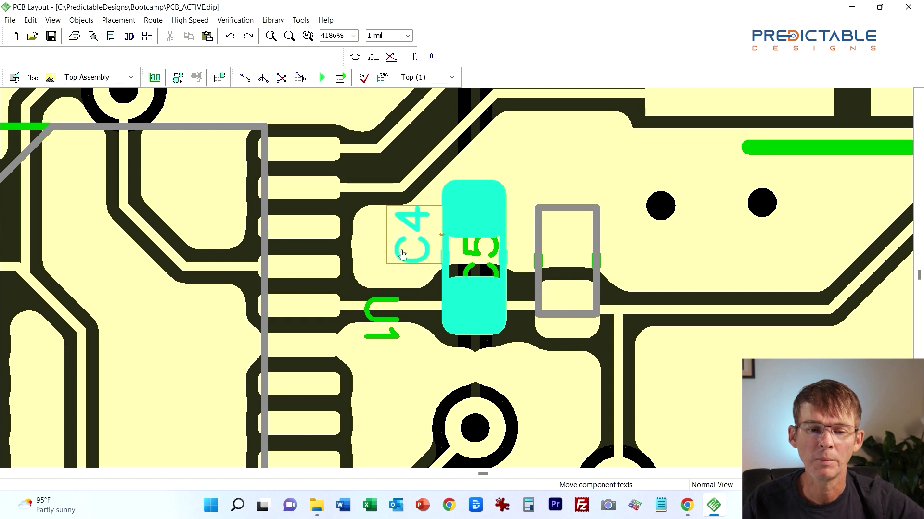
pyautogui.click(380, 227)
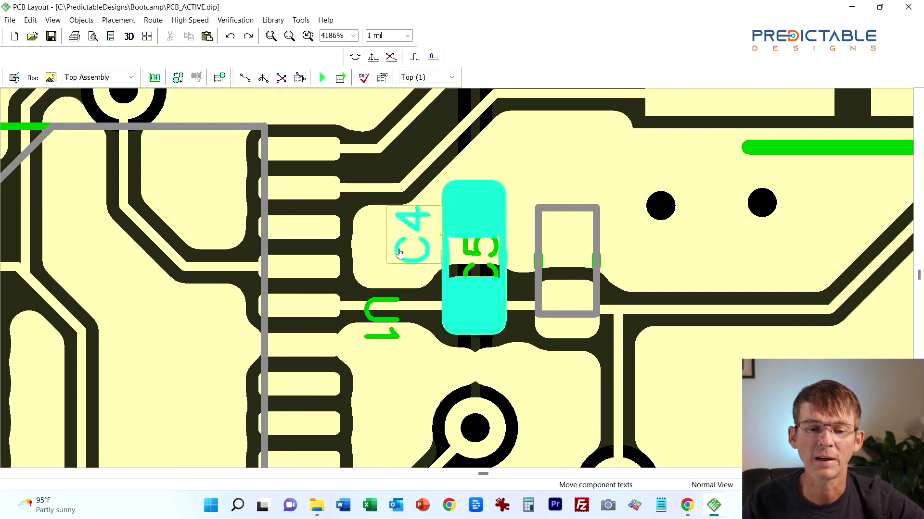
pyautogui.click(412, 238)
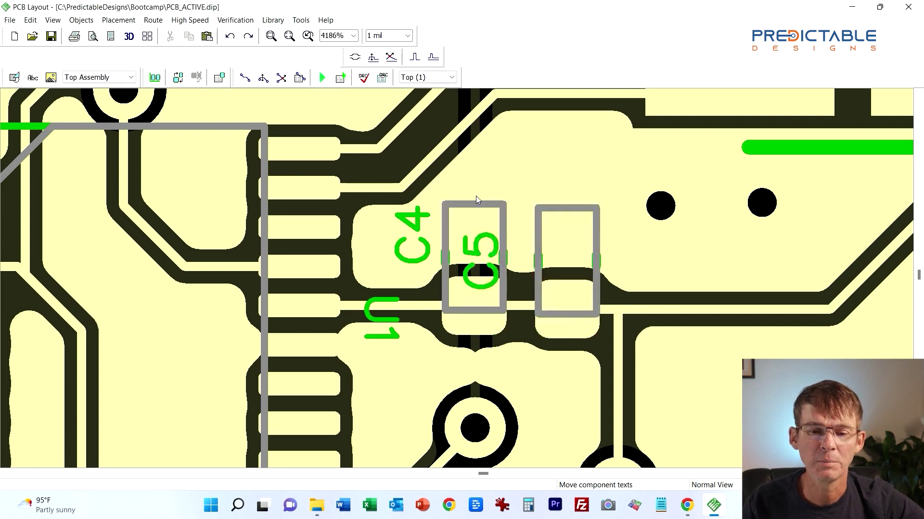
pyautogui.click(492, 259)
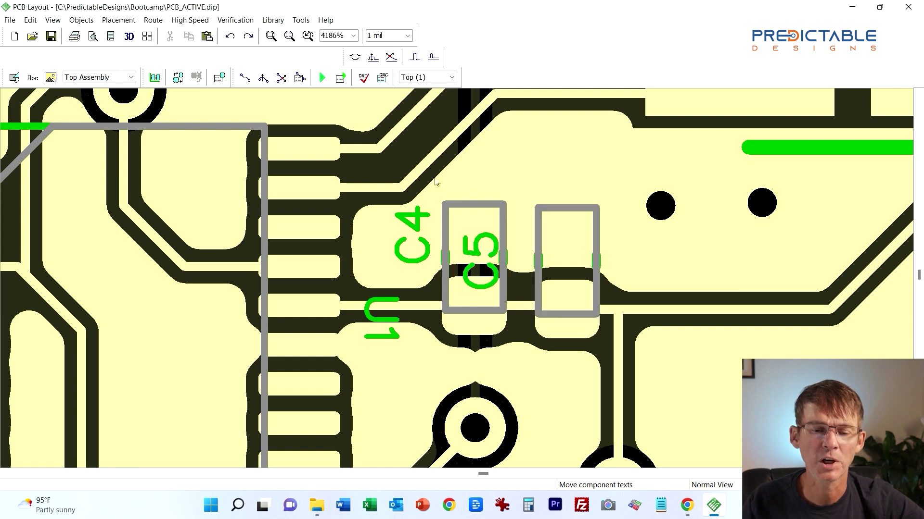
# - Enable the silk-over-pads check in the design rule options and run the design rule check
pyautogui.click(236, 20)
pyautogui.click(243, 47)
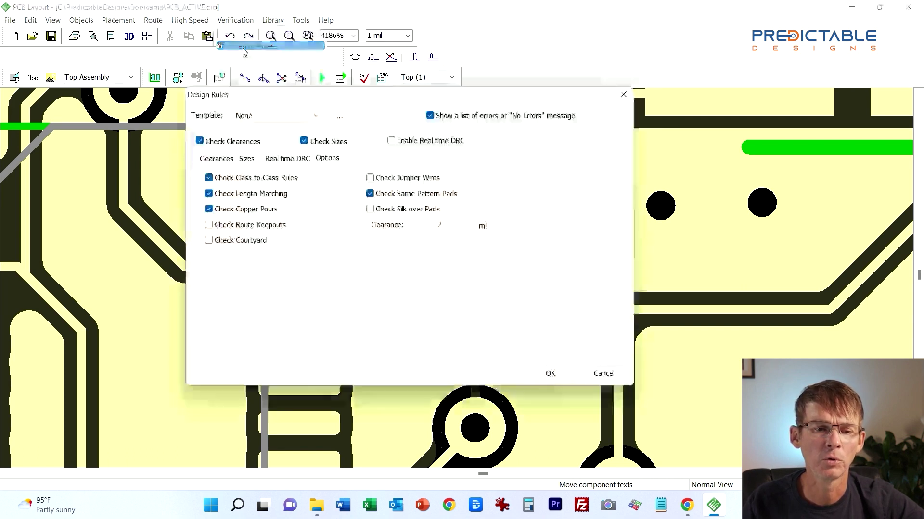
pyautogui.click(217, 158)
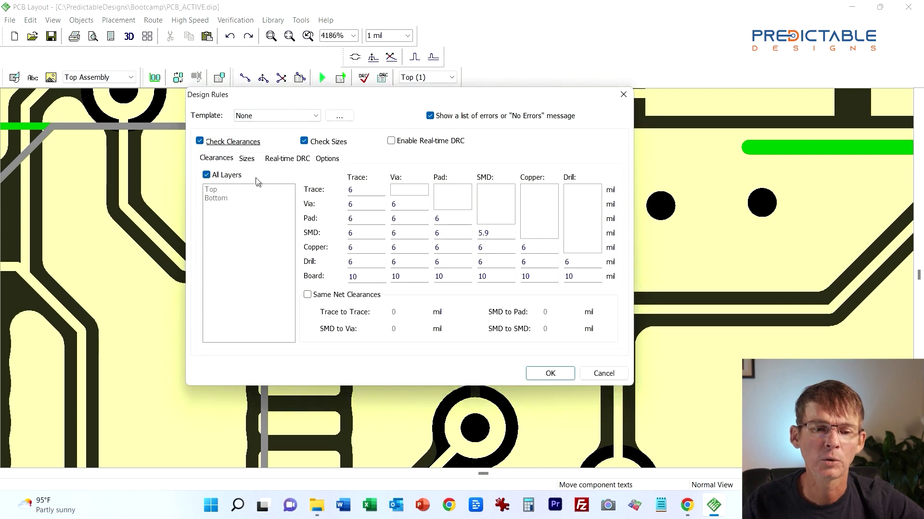
pyautogui.click(331, 159)
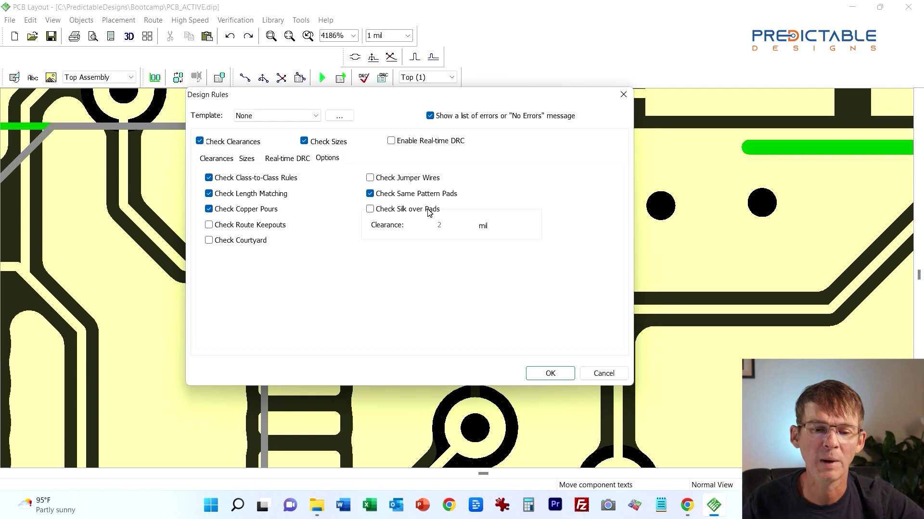
pyautogui.click(369, 210)
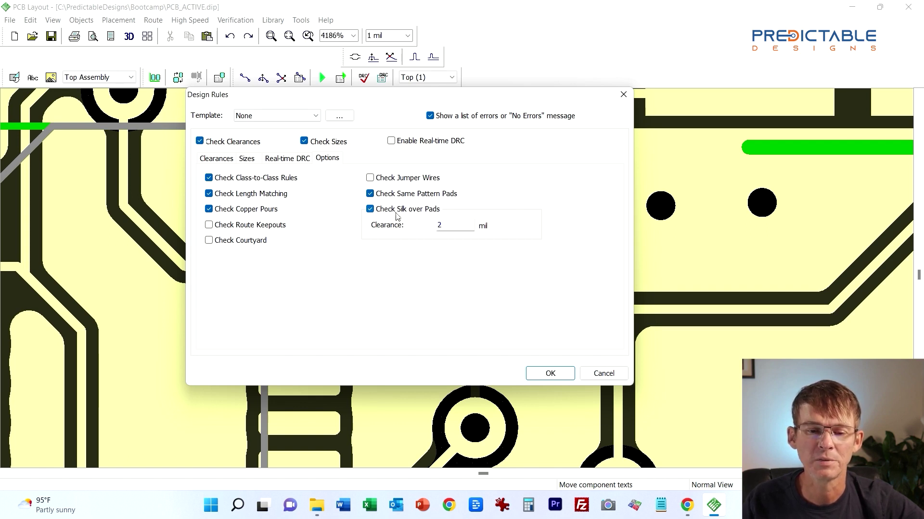
pyautogui.click(551, 375)
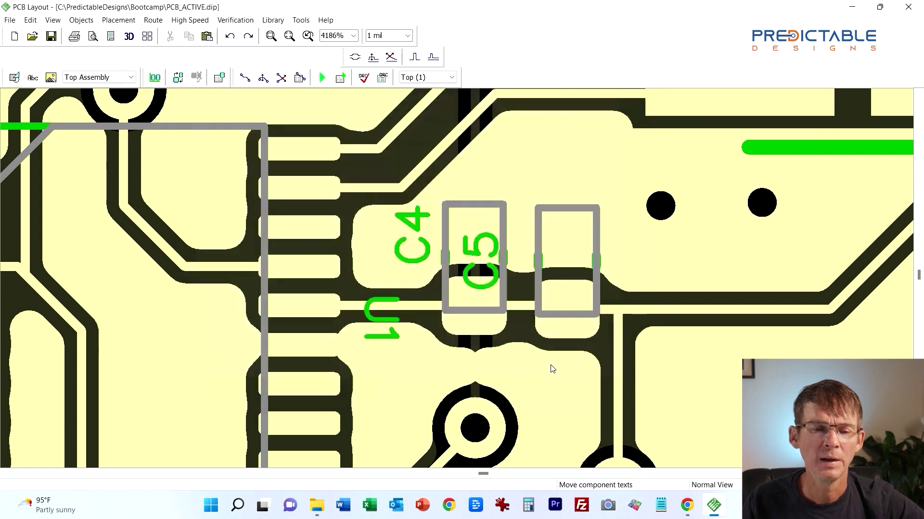
pyautogui.click(234, 22)
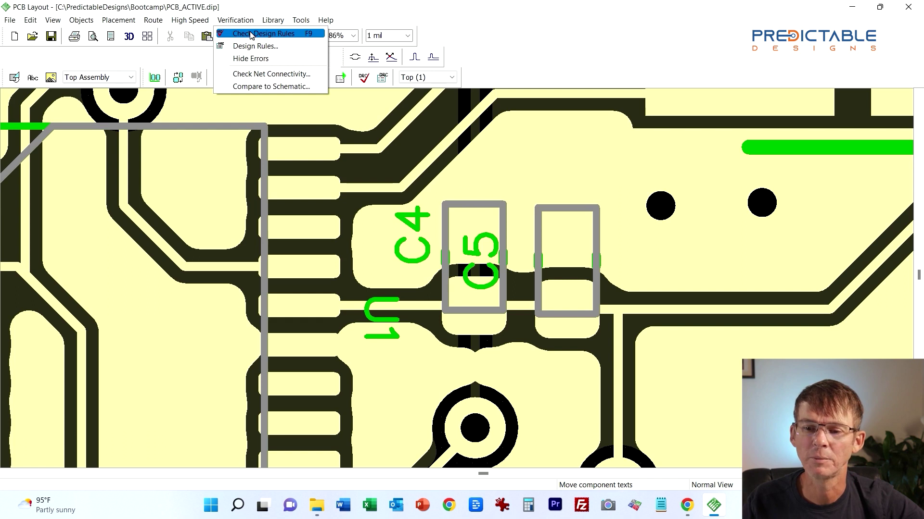
pyautogui.click(250, 34)
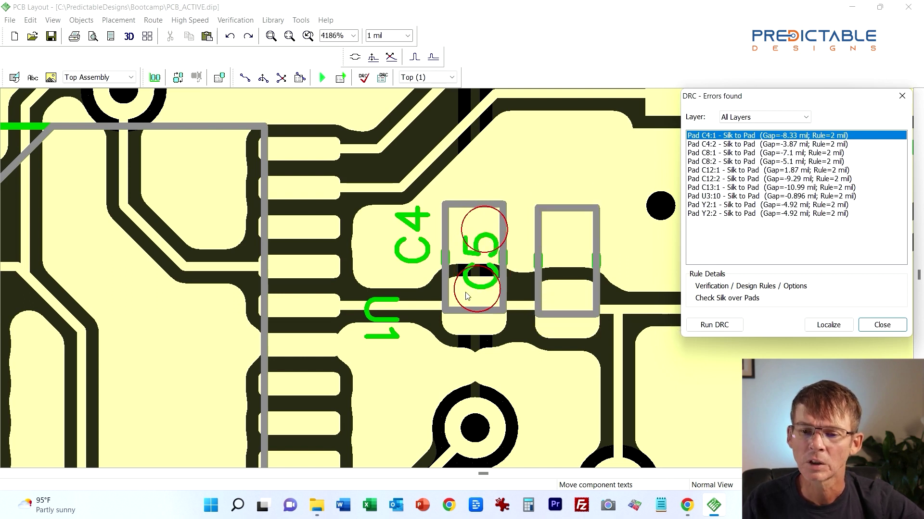
pyautogui.click(488, 280)
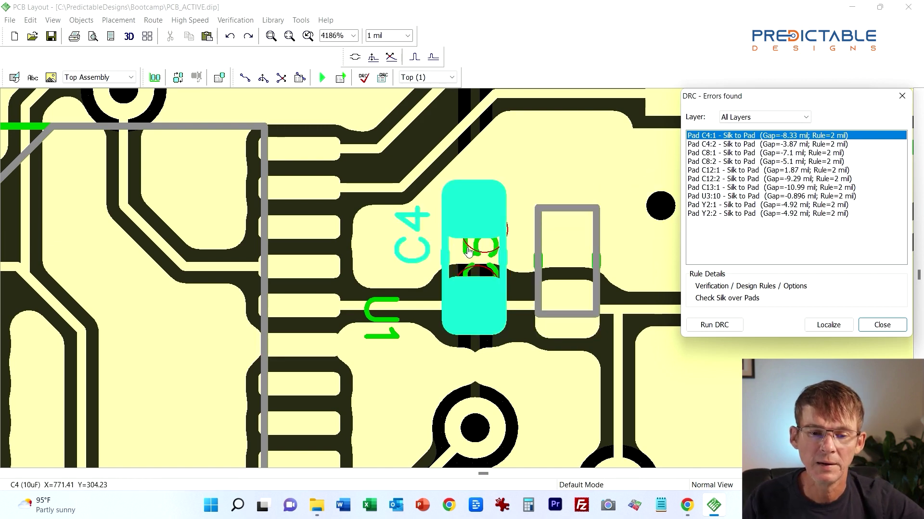
pyautogui.click(419, 243)
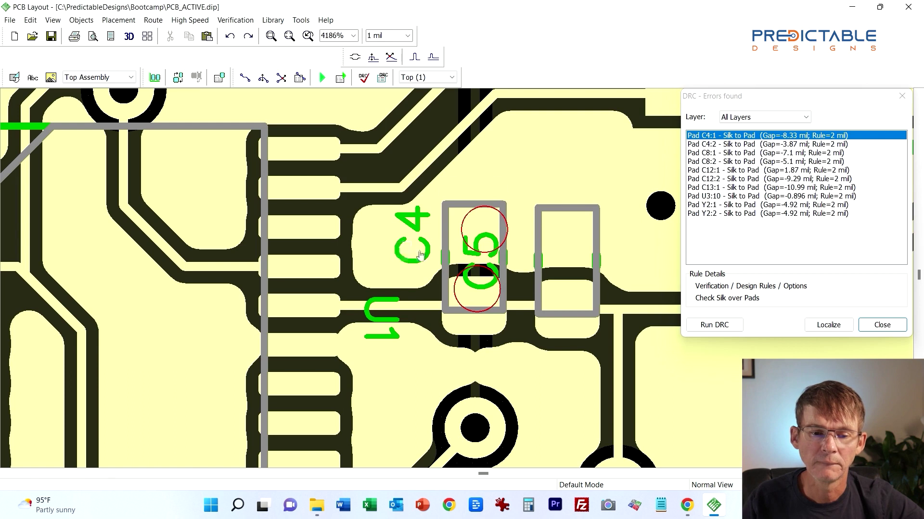
pyautogui.click(420, 231)
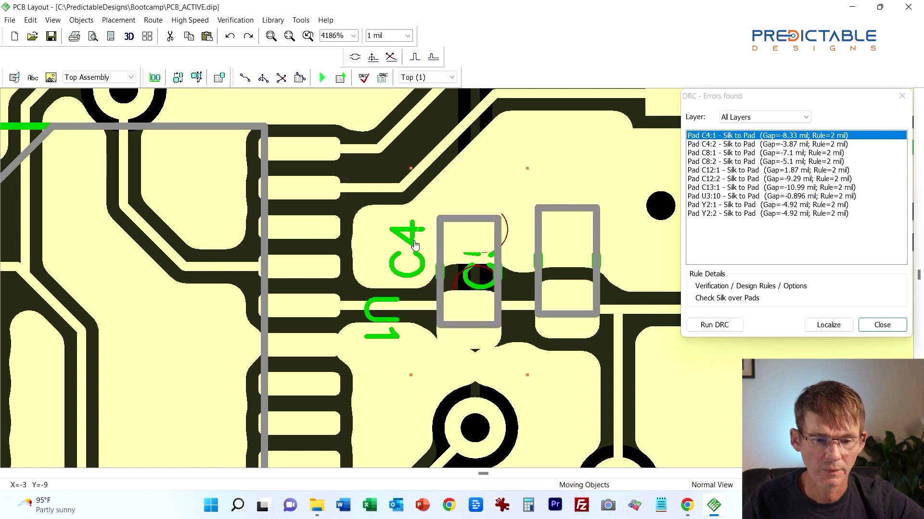
pyautogui.click(420, 230)
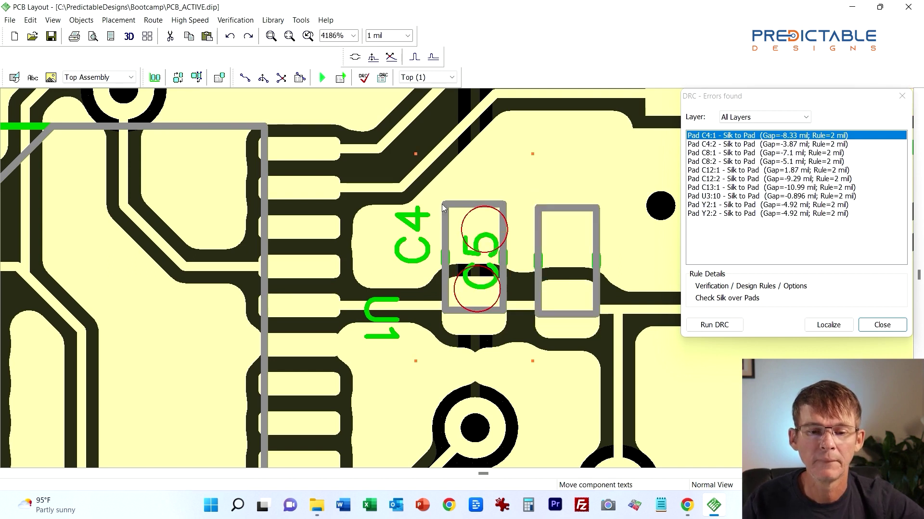
# - Shift the C4 designator slightly away from its capacitor and move the C5 designator off C4's pads to beside its own capacitor
pyautogui.moveTo(416, 249)
pyautogui.mouseDown()
pyautogui.moveTo(388, 270)
pyautogui.moveTo(405, 247)
pyautogui.moveTo(396, 252)
pyautogui.moveTo(410, 253)
pyautogui.mouseUp()
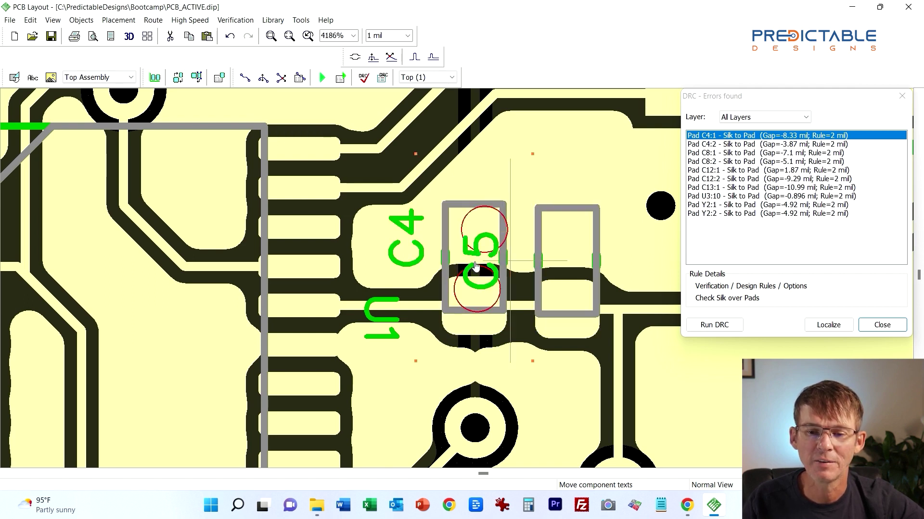
pyautogui.moveTo(479, 255); pyautogui.dragTo(630, 240)
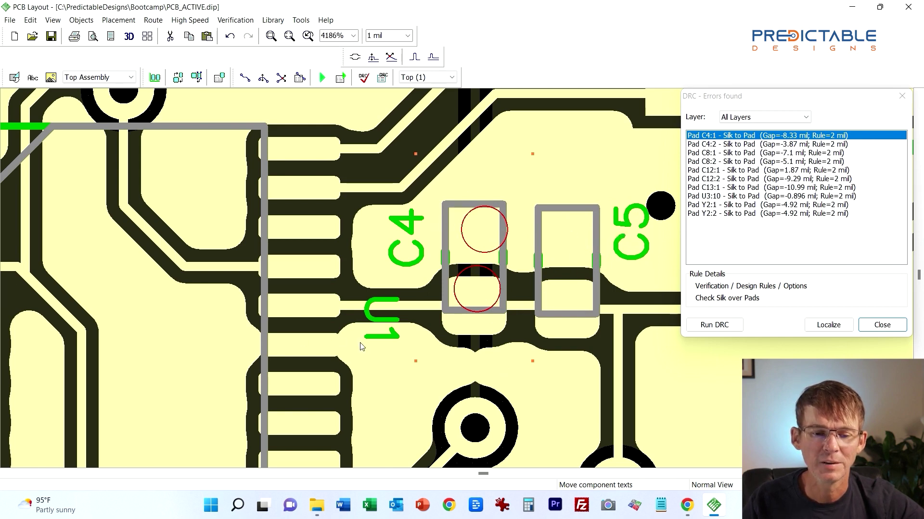
# - Rotate the U1 designator 90 degrees CCW, move it just outside the chip's upper edge, and rerun the design rule check
pyautogui.click(375, 323)
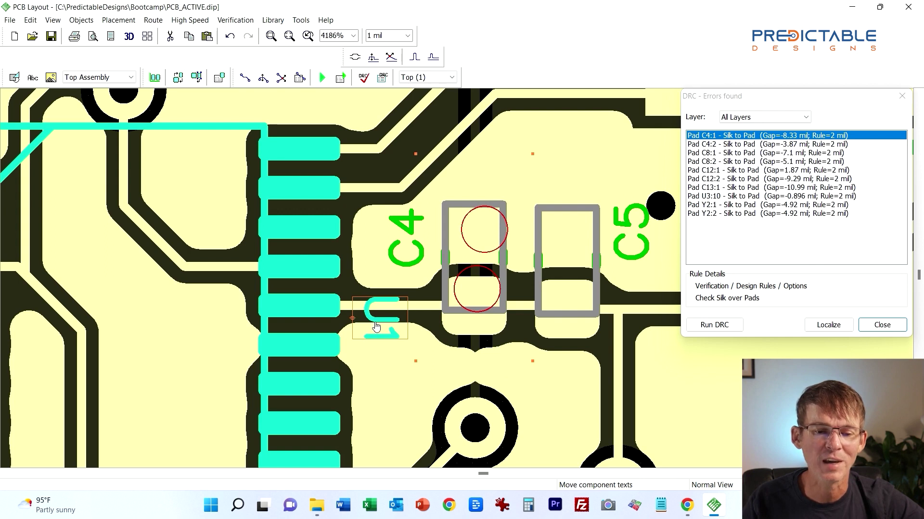
pyautogui.press('Escape')
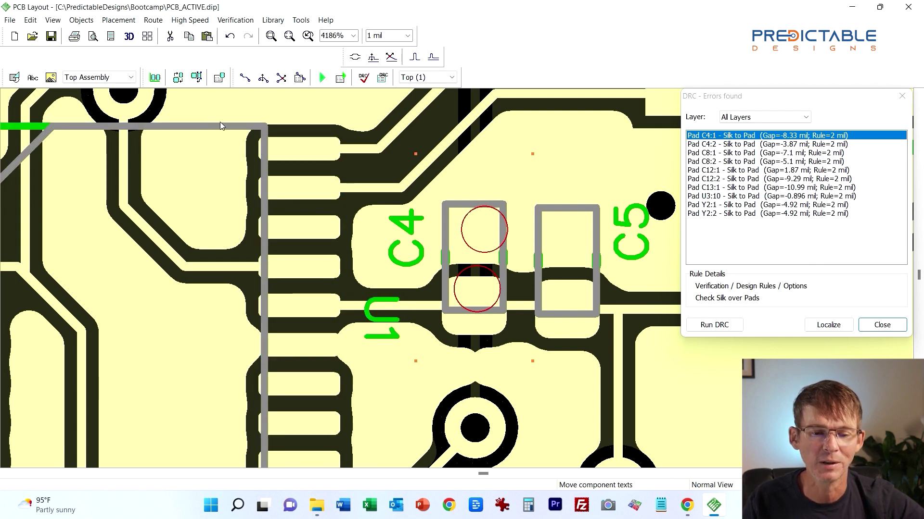
pyautogui.click(393, 327)
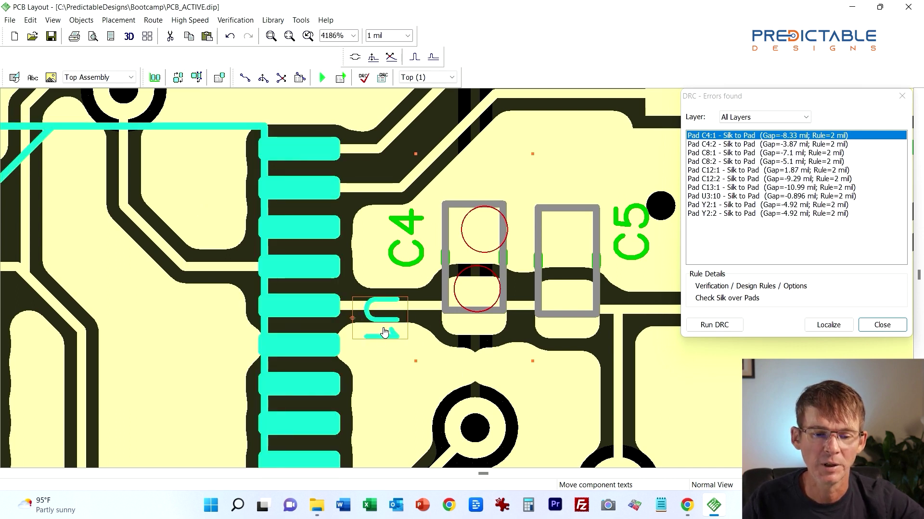
pyautogui.rightClick(383, 331)
pyautogui.click(416, 351)
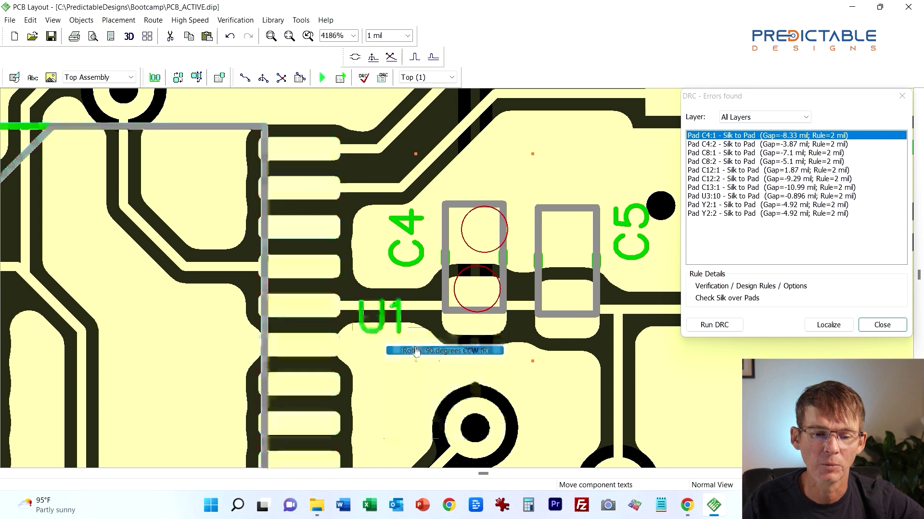
pyautogui.moveTo(390, 322); pyautogui.dragTo(229, 102)
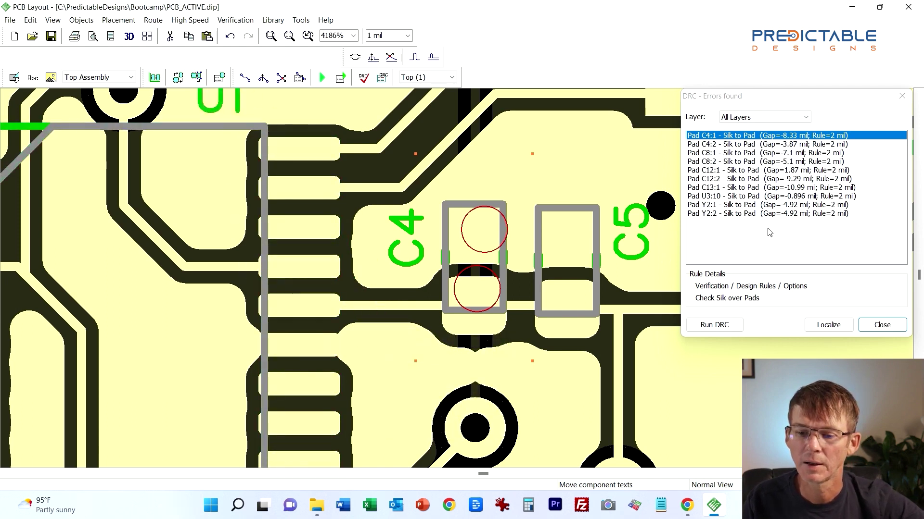
pyautogui.click(728, 327)
pyautogui.click(728, 327)
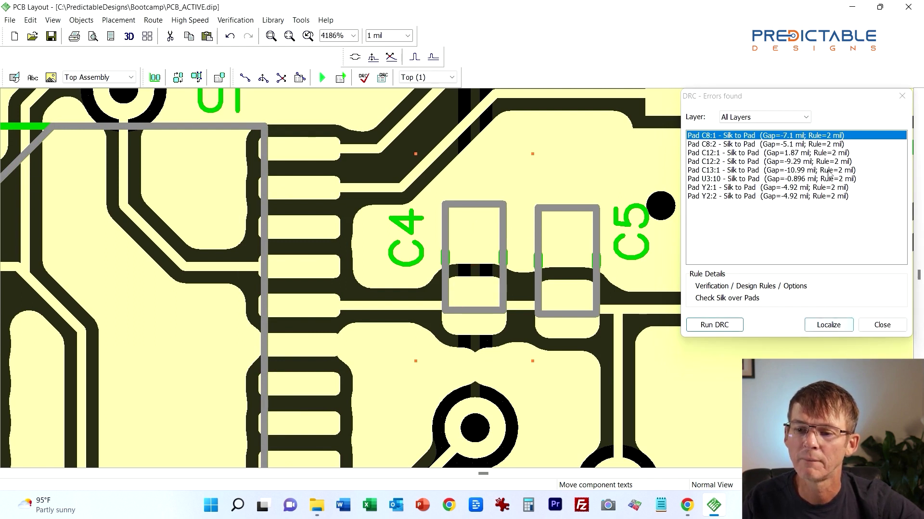
# - Locate the pad C8:1 silk error, then move the C7 designator above its own capacitor and the C8 designator closer to its capacitor
pyautogui.doubleClick(809, 137)
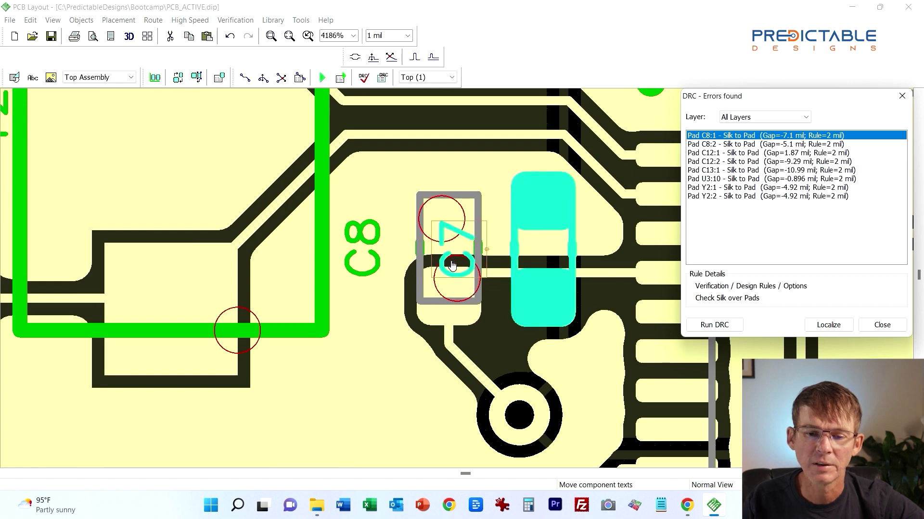
pyautogui.click(452, 266)
pyautogui.moveTo(452, 265)
pyautogui.mouseDown()
pyautogui.moveTo(543, 262)
pyautogui.moveTo(538, 168)
pyautogui.mouseUp()
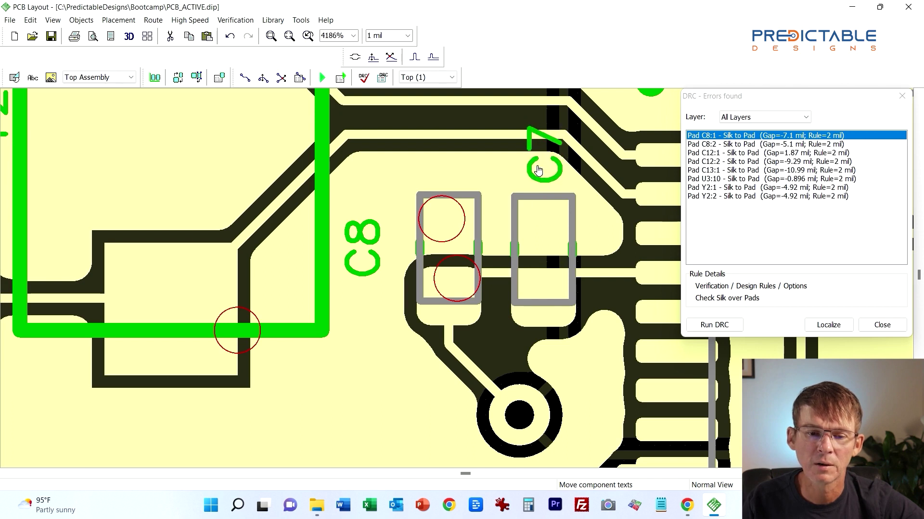
pyautogui.click(371, 255)
pyautogui.moveTo(371, 255); pyautogui.dragTo(389, 241)
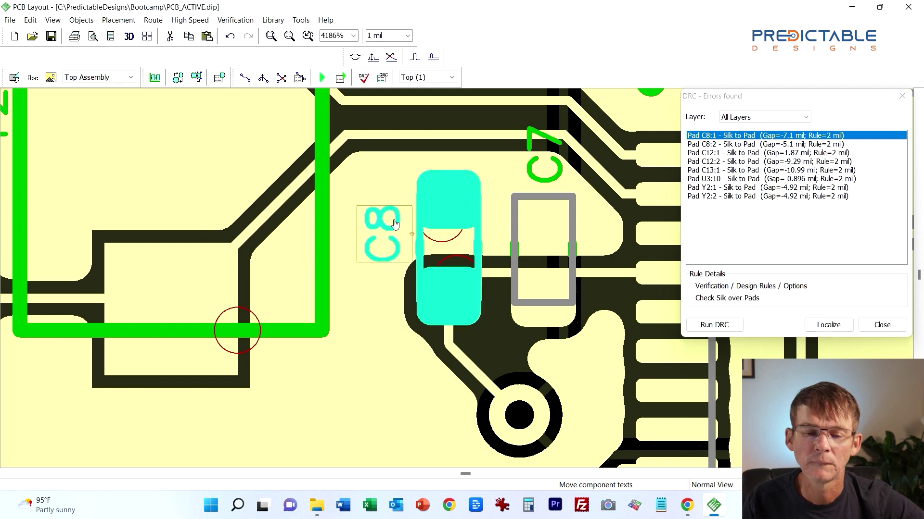
# - Rerun the design rule check, move the C7 designator farther above its capacitor's pad, and check the design rules again
pyautogui.click(824, 327)
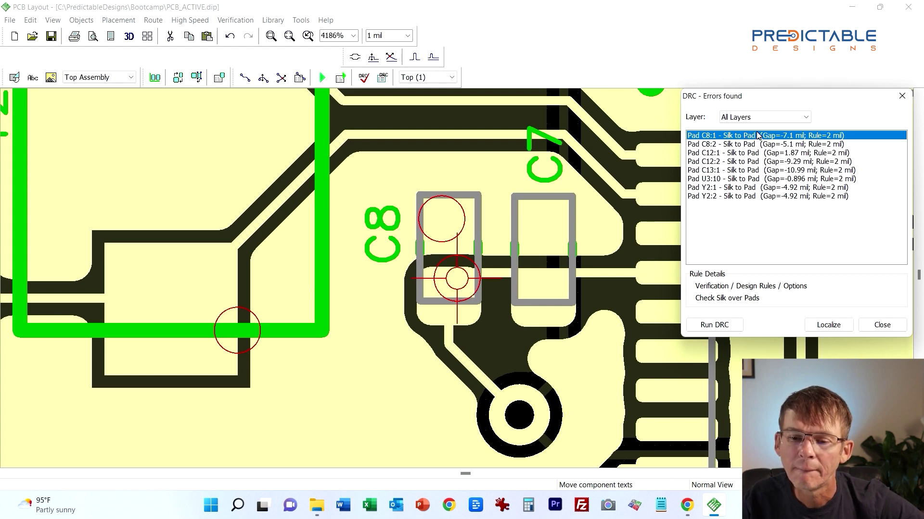
pyautogui.click(714, 326)
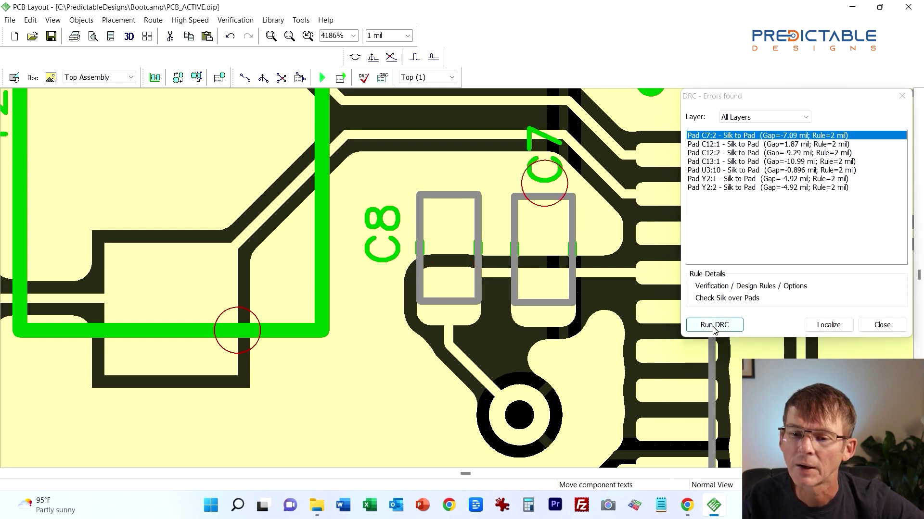
pyautogui.click(714, 136)
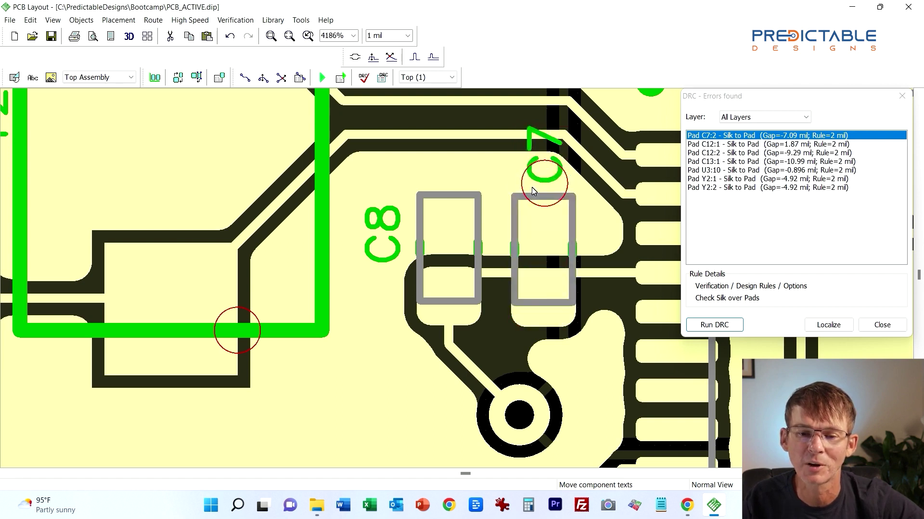
pyautogui.moveTo(532, 190); pyautogui.dragTo(558, 131)
pyautogui.click(717, 325)
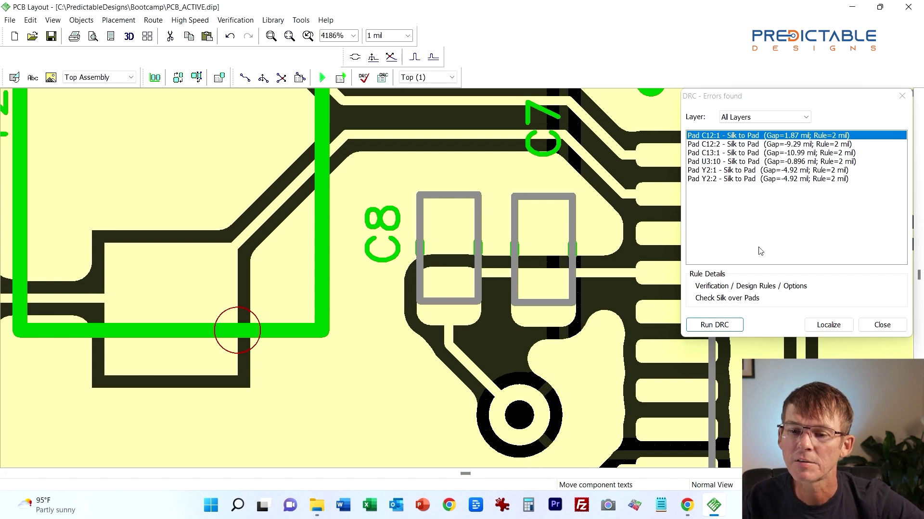
# - Locate the pad C12:1 silk error and move the U3 designator to just above the U3 outline
pyautogui.click(730, 136)
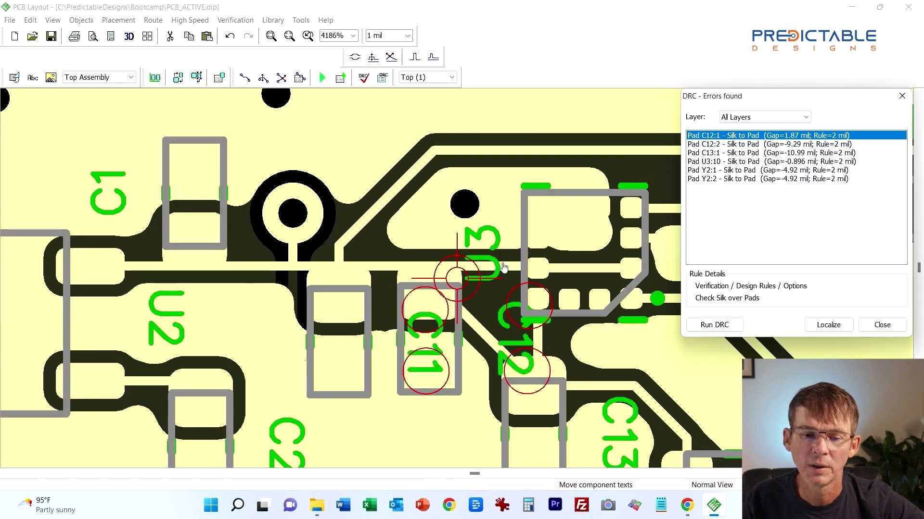
pyautogui.click(481, 273)
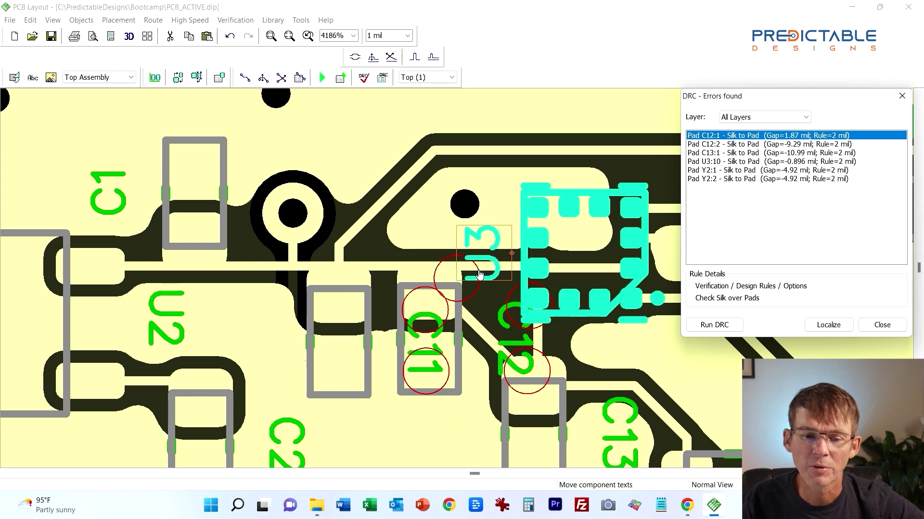
pyautogui.moveTo(480, 274); pyautogui.dragTo(583, 171)
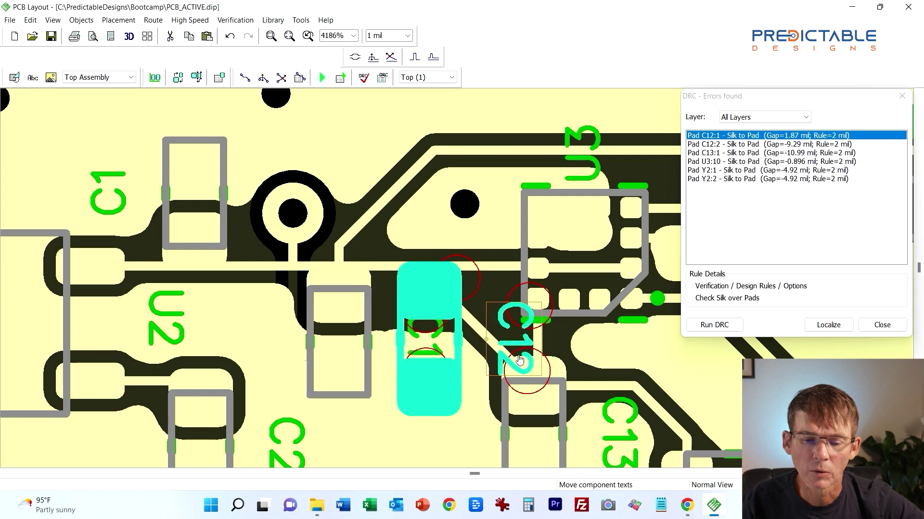
pyautogui.scroll(-3, 458, 378)
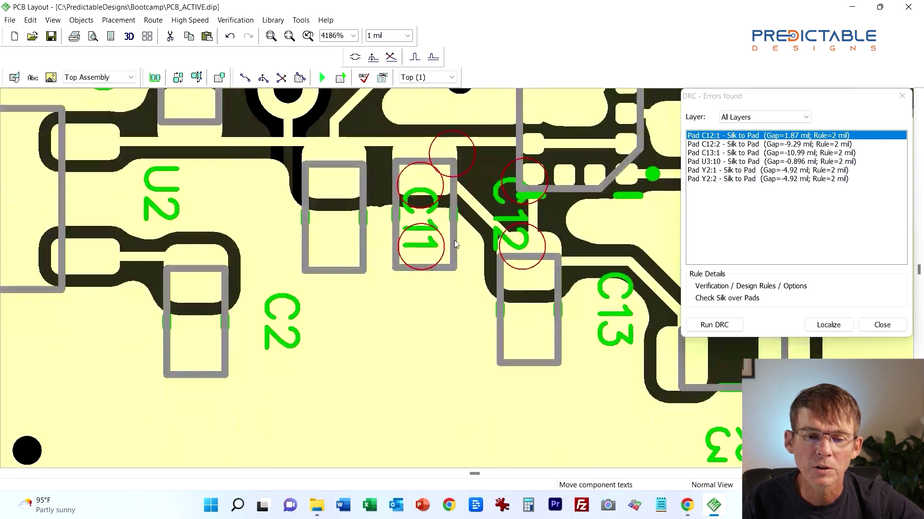
# - Move the C11 designator beside its capacitor, C12 below its own and C2 closer to its capacitor, and rerun the design rule check
pyautogui.moveTo(410, 232); pyautogui.dragTo(262, 220)
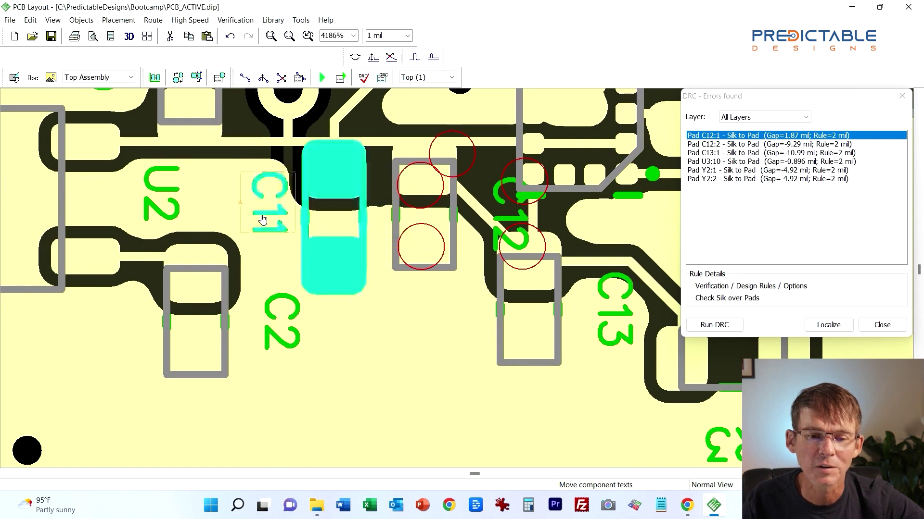
pyautogui.moveTo(512, 237); pyautogui.dragTo(428, 346)
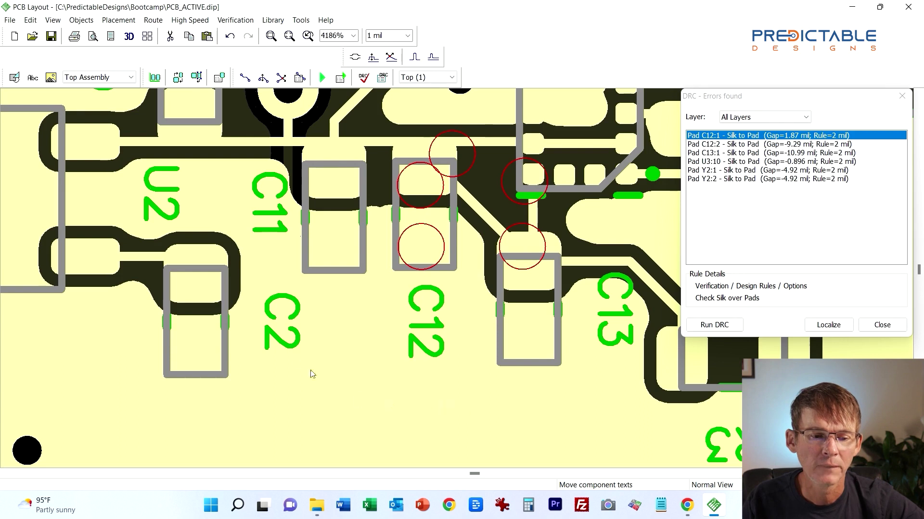
pyautogui.moveTo(284, 345); pyautogui.dragTo(268, 349)
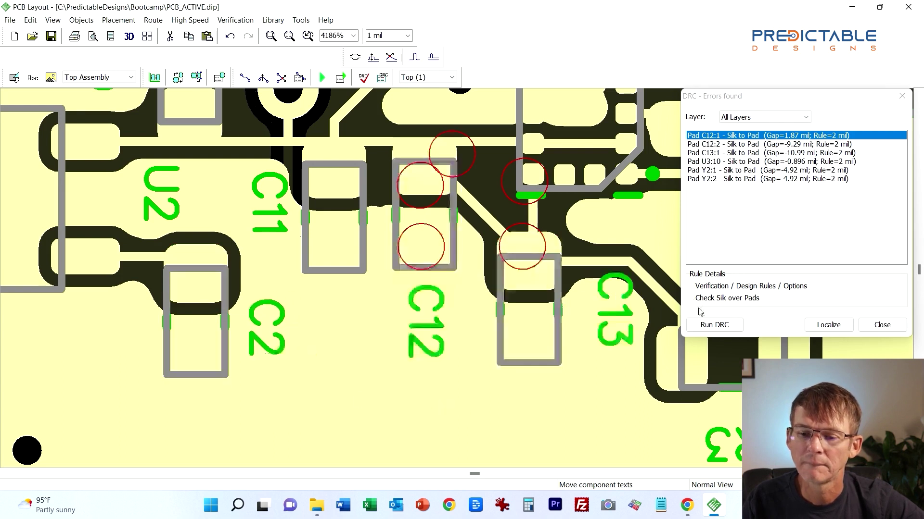
pyautogui.click(714, 325)
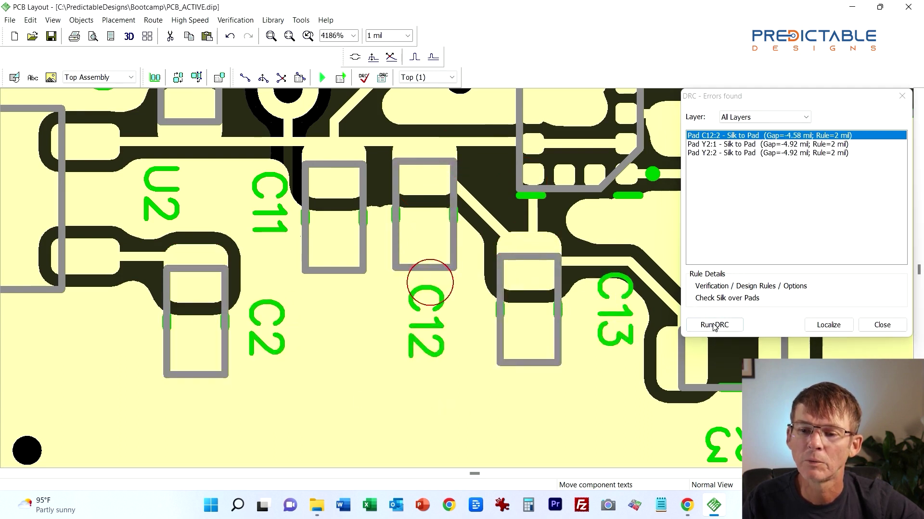
# - Locate the pad C12:2 silk error, move the C12 designator farther below its capacitor, and rerun the design rule check
pyautogui.doubleClick(758, 136)
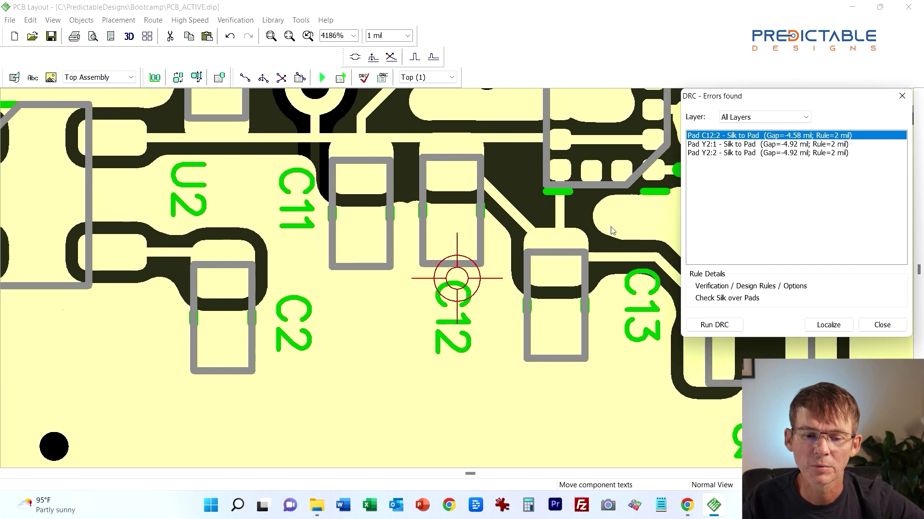
pyautogui.moveTo(457, 310); pyautogui.dragTo(457, 339)
pyautogui.click(715, 326)
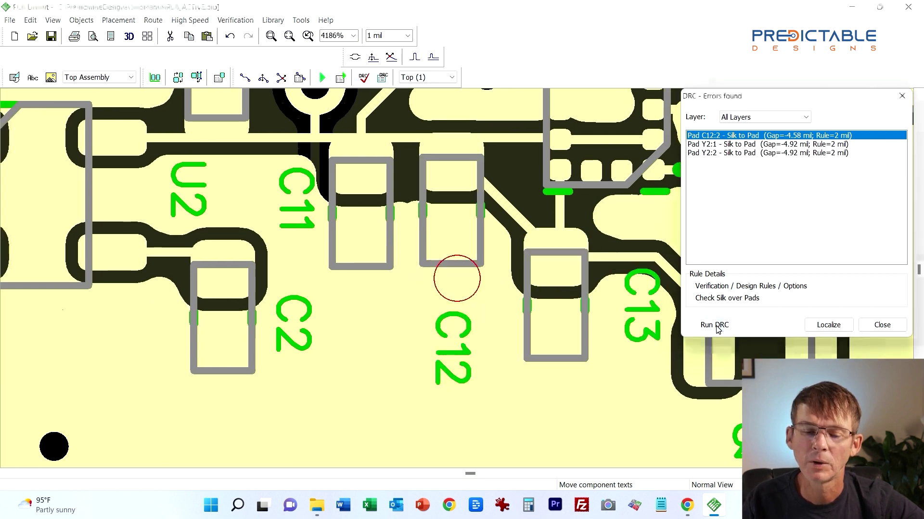
# - Locate the pad Y2:1 and Y2:2 silk errors, inspect the Y2 outline around both pads, and close the error list
pyautogui.doubleClick(748, 137)
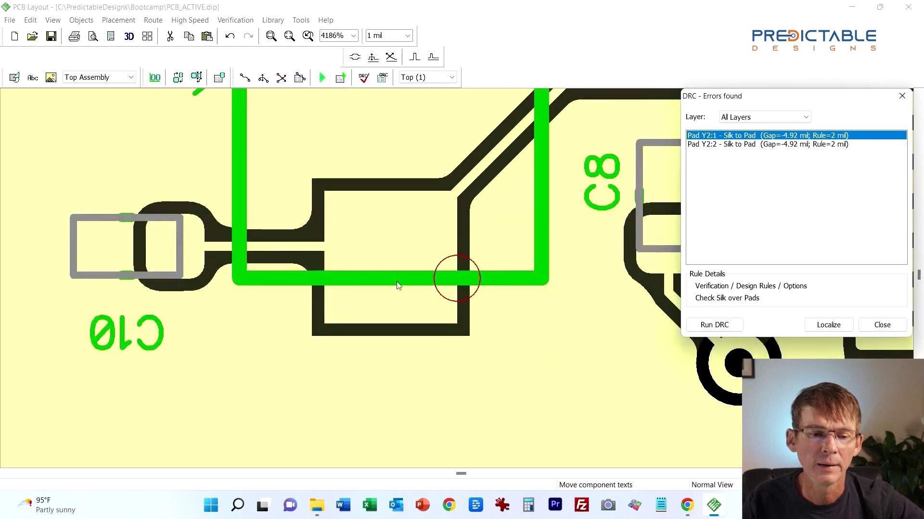
pyautogui.scroll(-3, 346, 351)
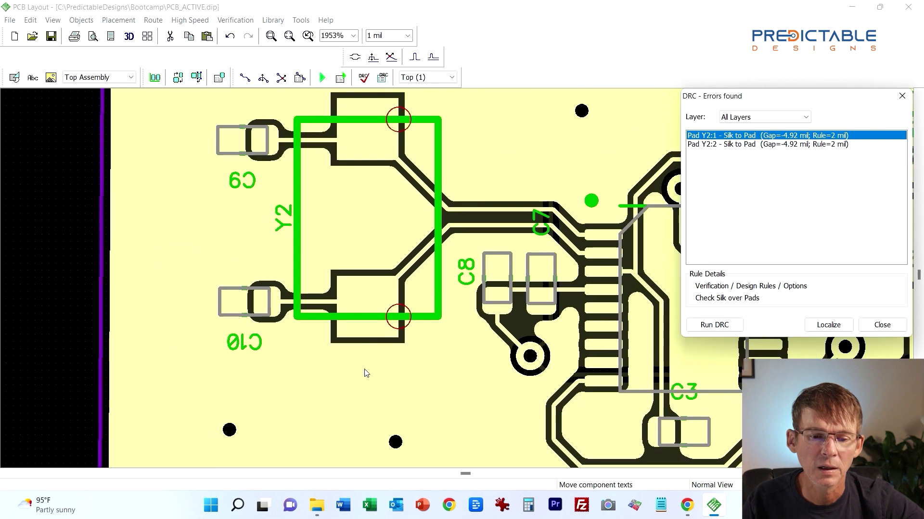
pyautogui.scroll(2, 377, 376)
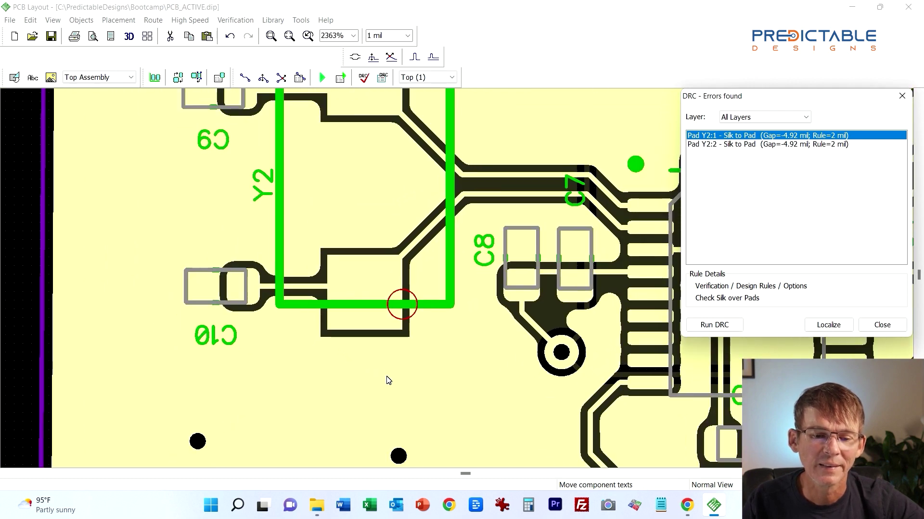
pyautogui.scroll(-2, 389, 380)
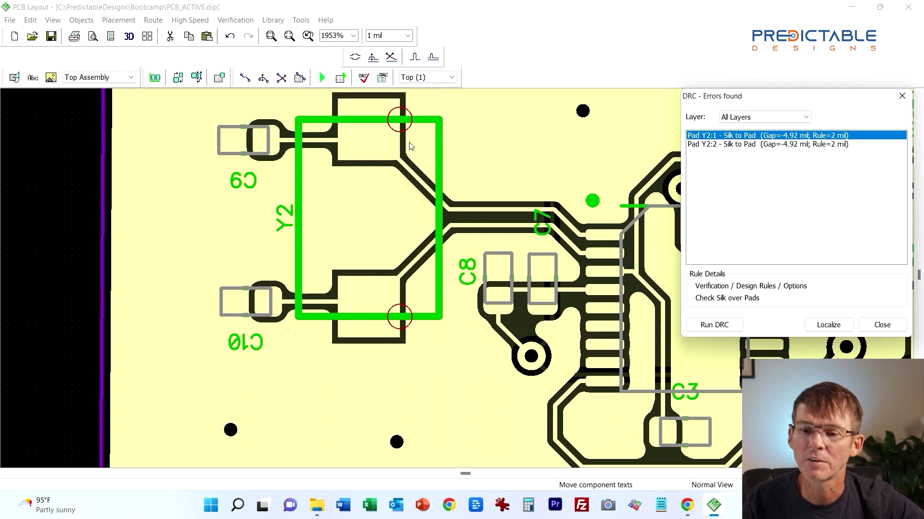
pyautogui.click(722, 145)
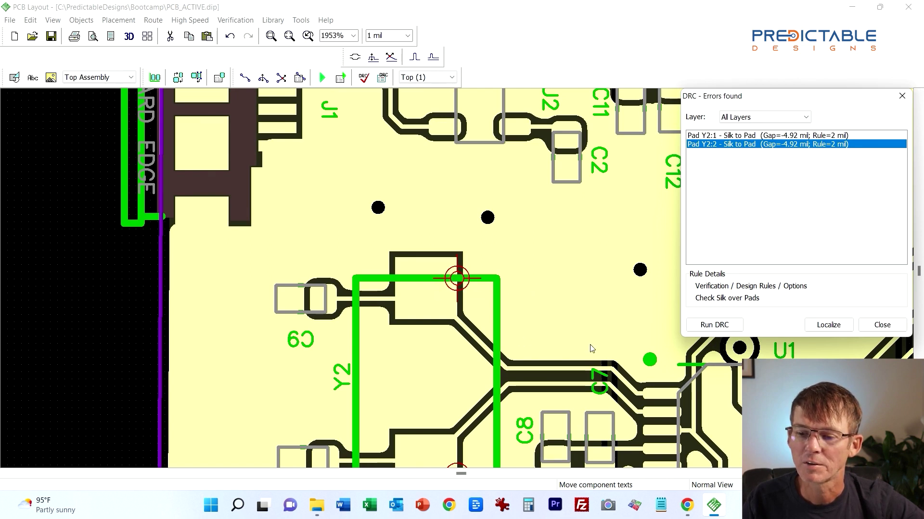
pyautogui.click(883, 326)
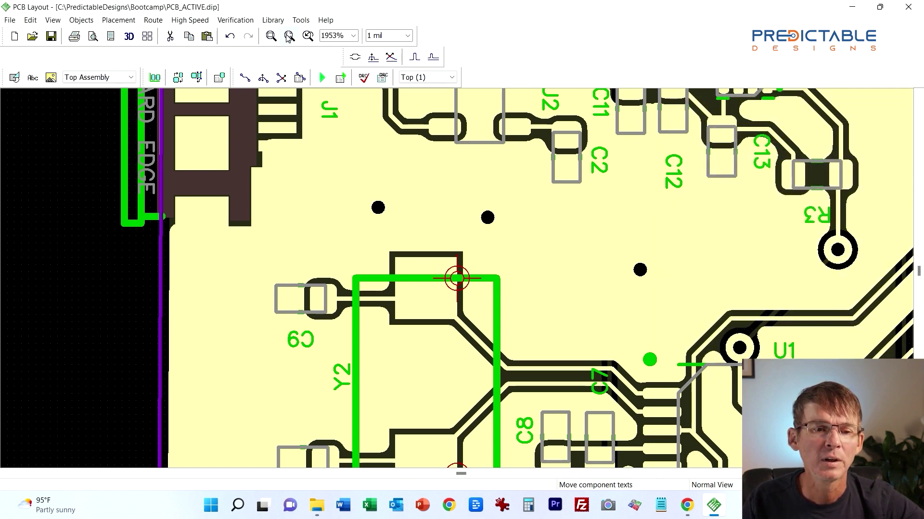
# - Turn off the Check Silk over Pads option in the design rules and run the design rule check again
pyautogui.click(288, 36)
pyautogui.click(235, 20)
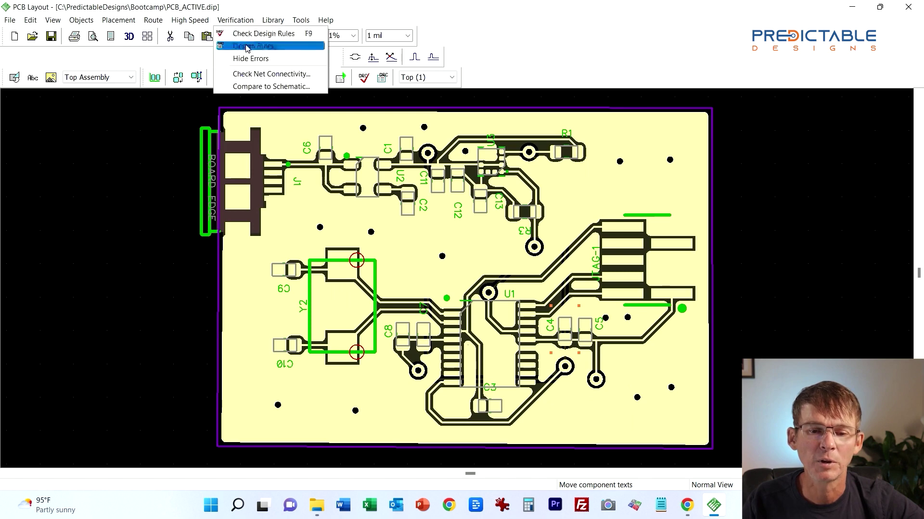
pyautogui.click(246, 47)
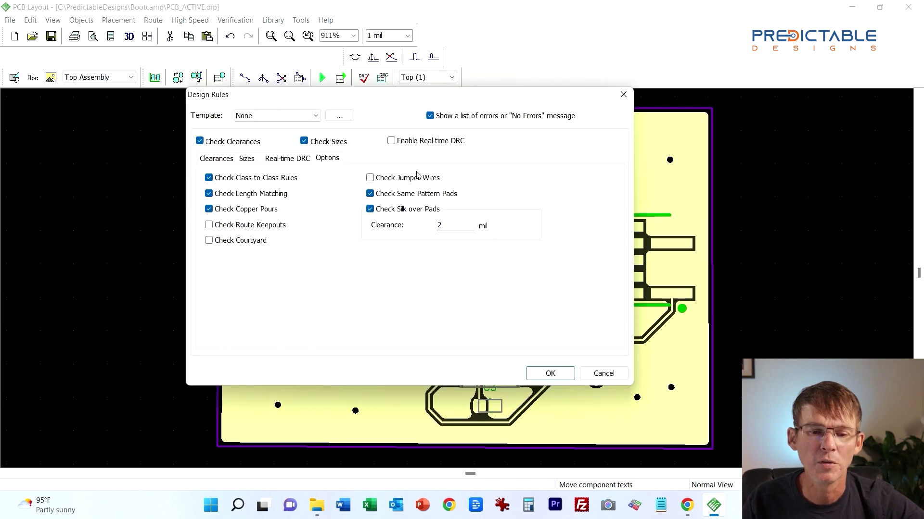
pyautogui.click(370, 209)
pyautogui.click(546, 373)
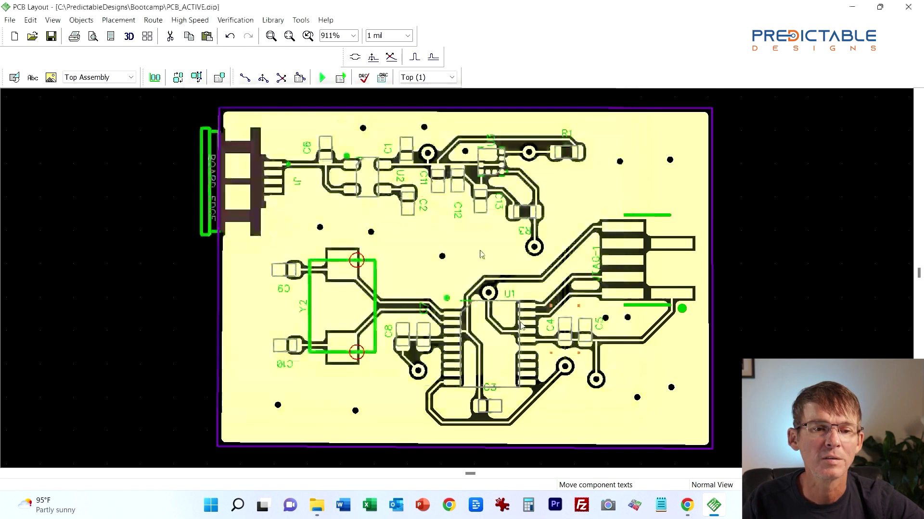
pyautogui.click(235, 20)
pyautogui.click(236, 33)
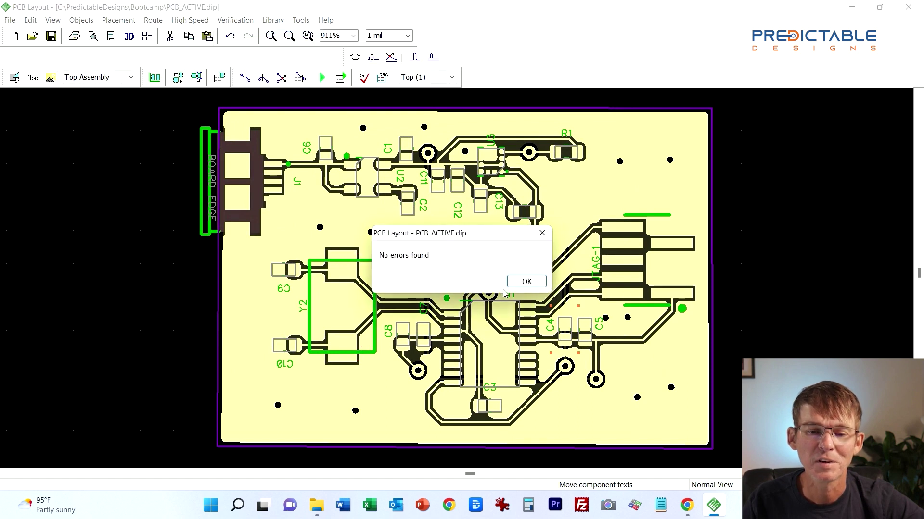
pyautogui.click(533, 282)
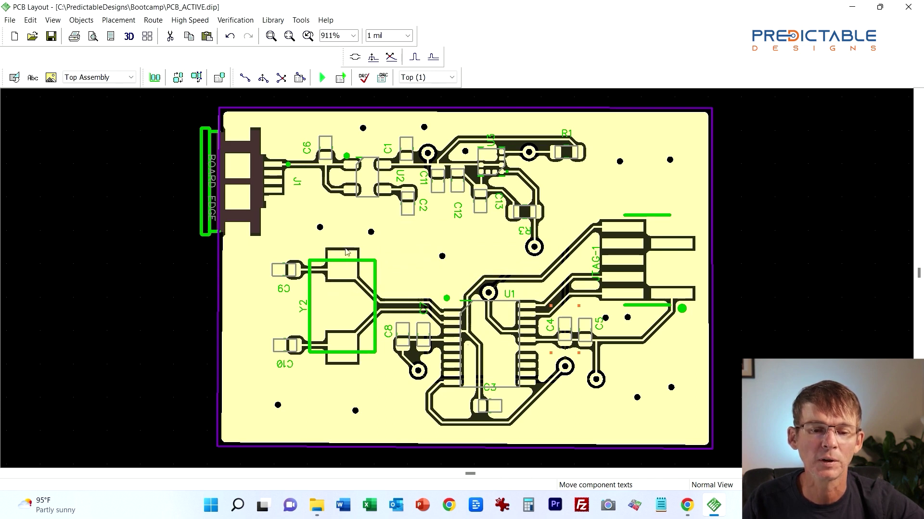
# - Check the board's net connectivity with traces, shapes and copper pours included as connectors
pyautogui.click(242, 20)
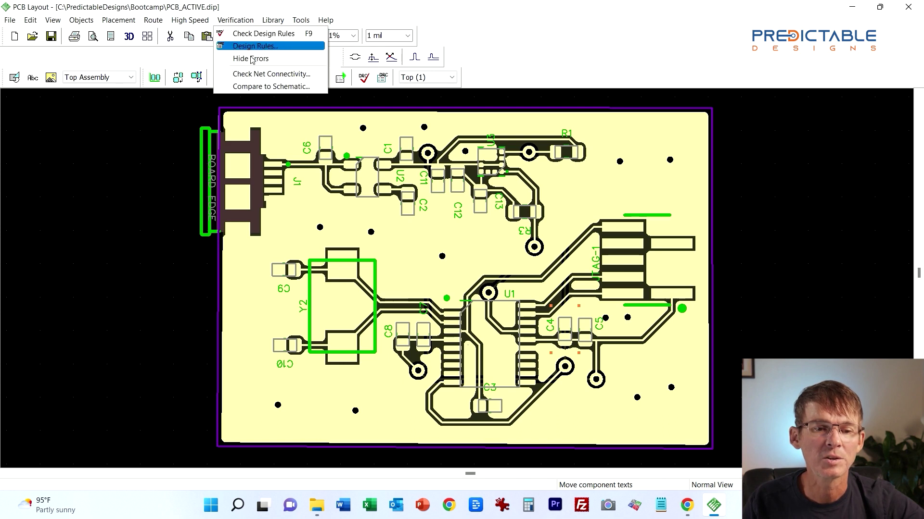
pyautogui.click(259, 74)
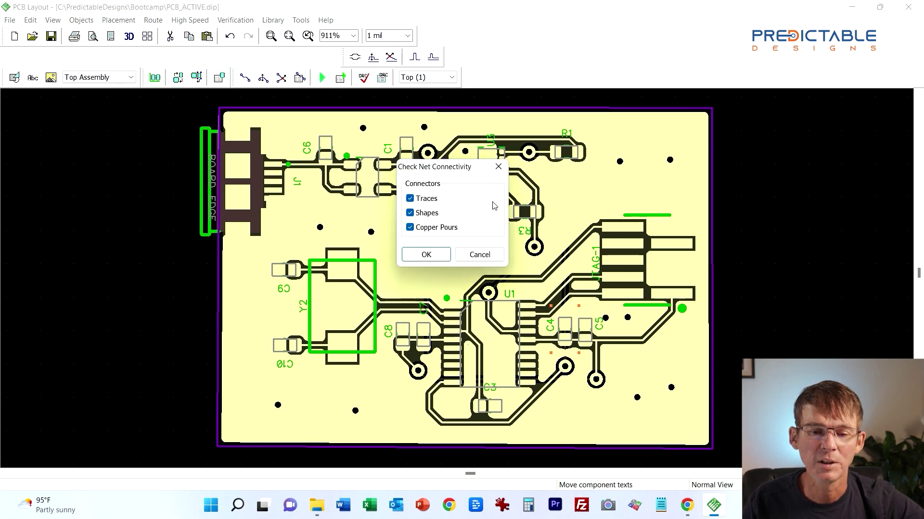
pyautogui.click(436, 259)
pyautogui.click(529, 282)
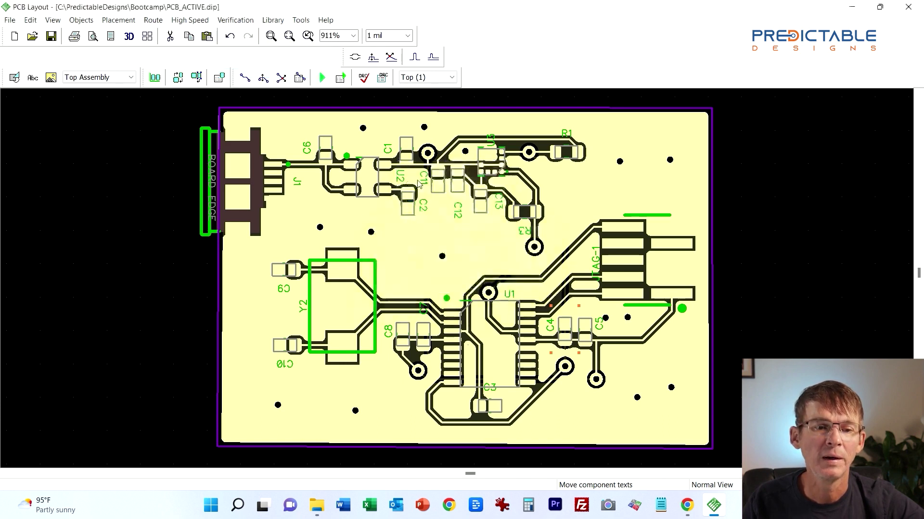
# - Compare the board layout to the Bootcamp_Design_FINAL schematic file and dismiss the result
pyautogui.click(244, 21)
pyautogui.click(257, 85)
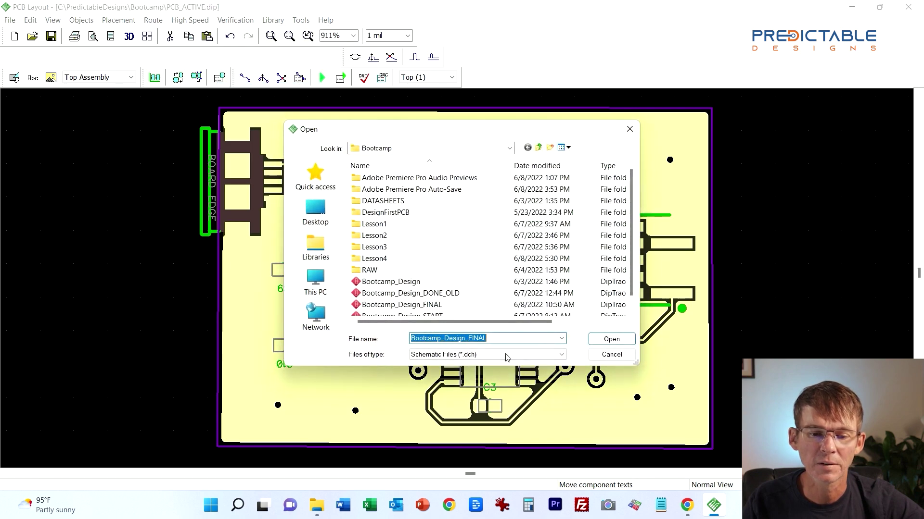
pyautogui.doubleClick(428, 305)
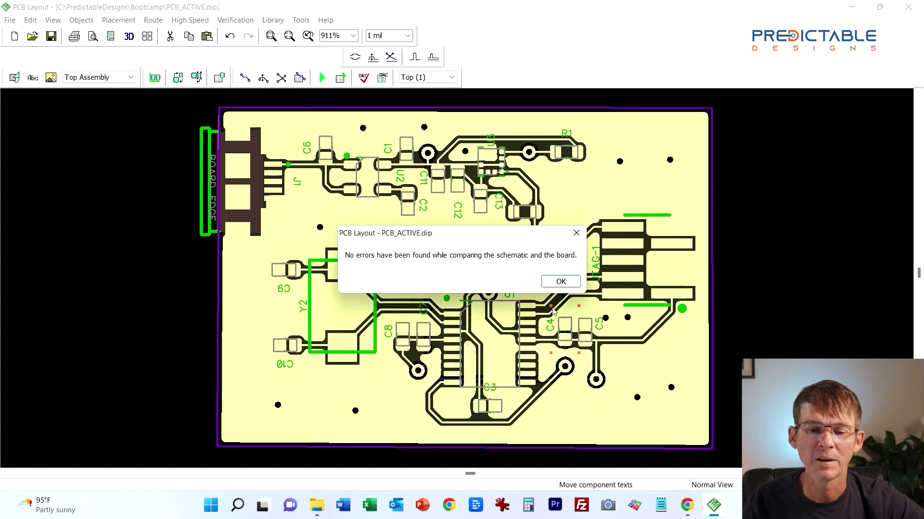
pyautogui.click(567, 283)
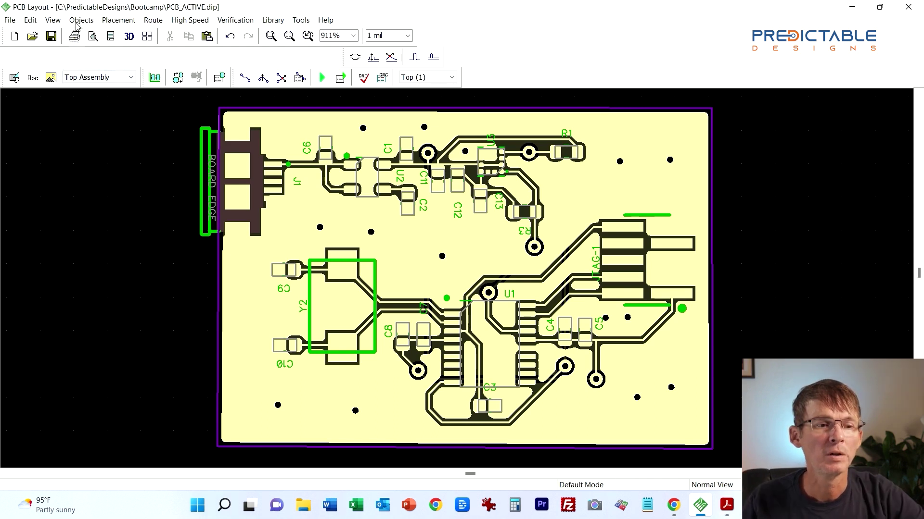
# - Start a Gerber RS-274X export of all layers as a zip archive containing Gerber and NC Drill files
pyautogui.click(11, 21)
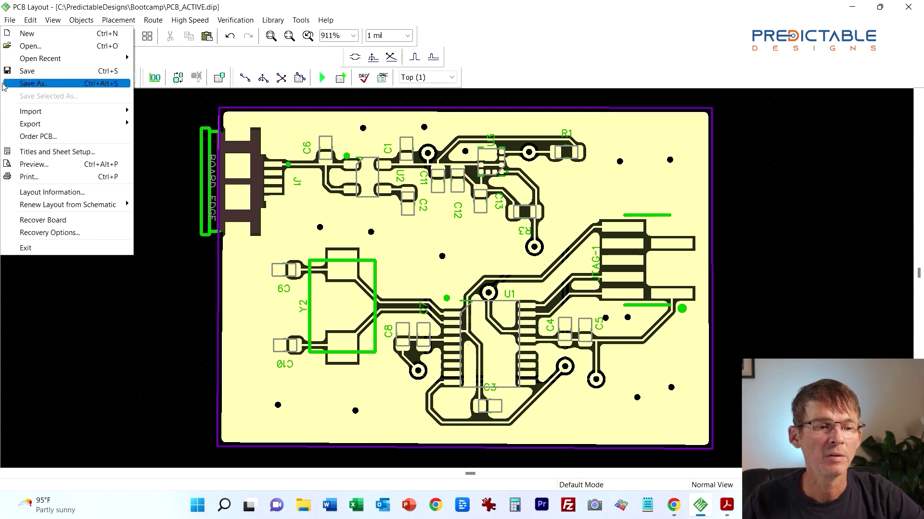
pyautogui.moveTo(38, 129)
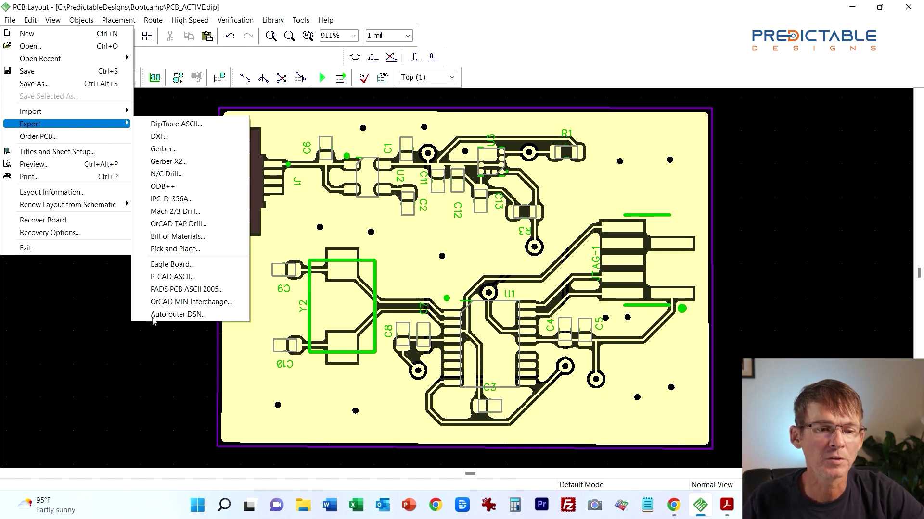
pyautogui.click(182, 155)
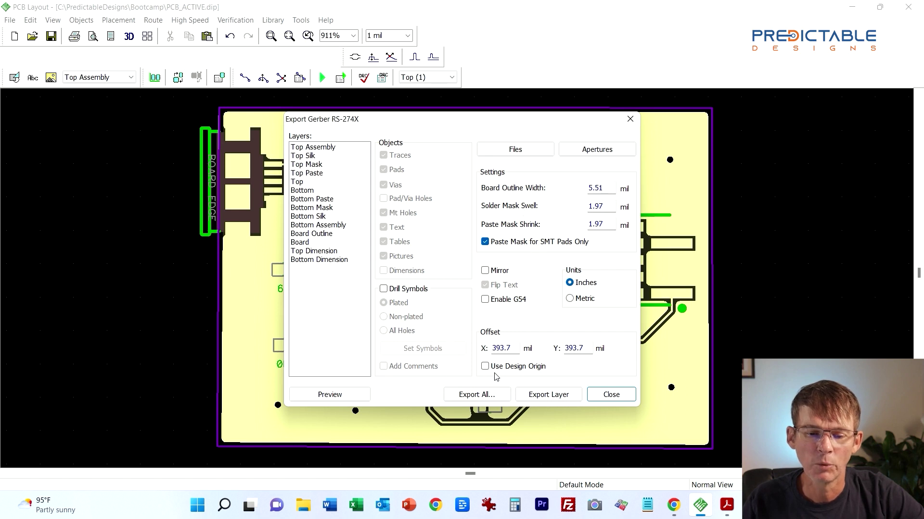
pyautogui.click(489, 398)
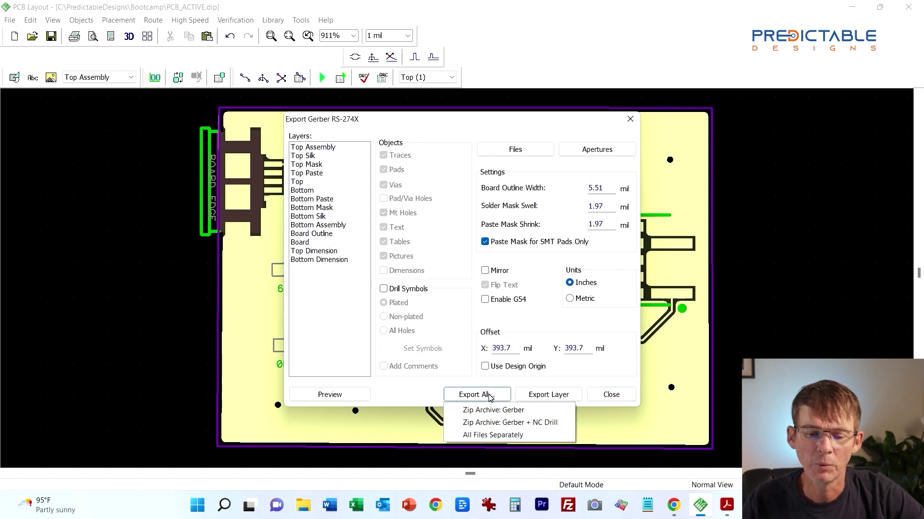
pyautogui.click(495, 423)
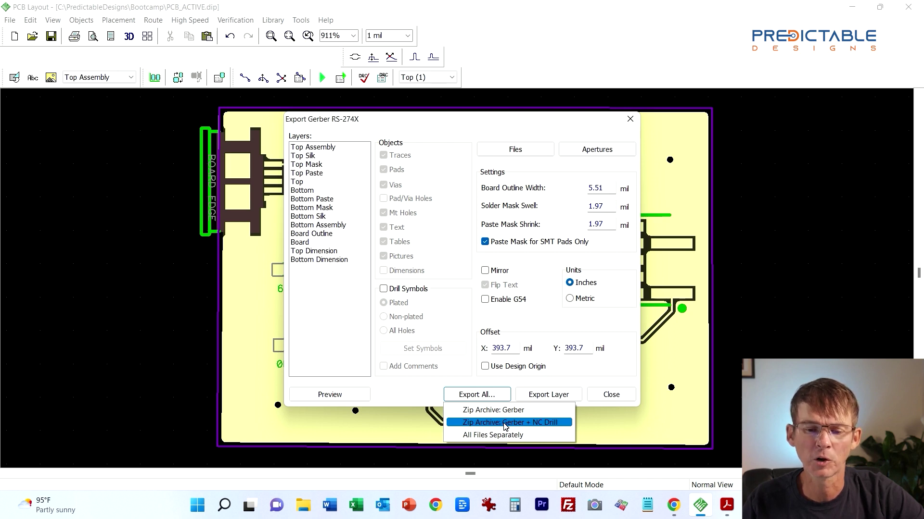
pyautogui.click(552, 422)
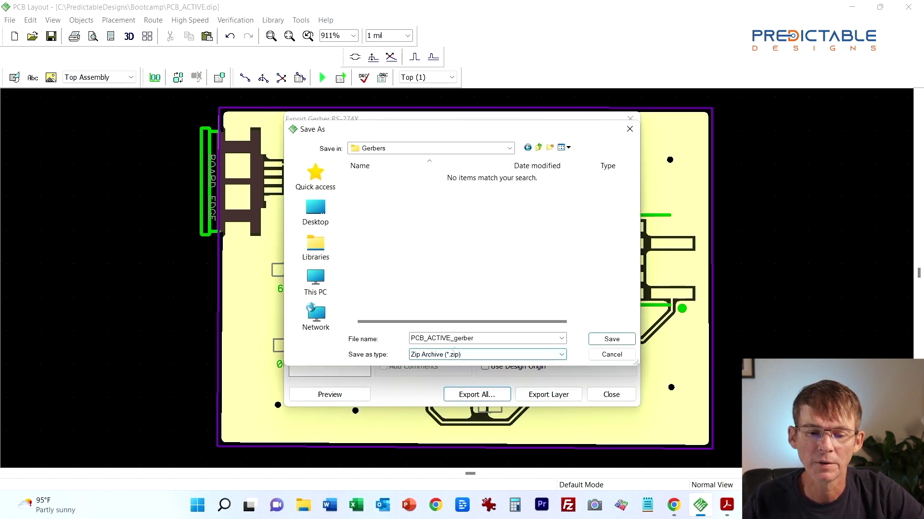
# - Save the export archive as GerbersDrill in the Gerbers folder and close the Gerber export dialog
pyautogui.click(452, 339)
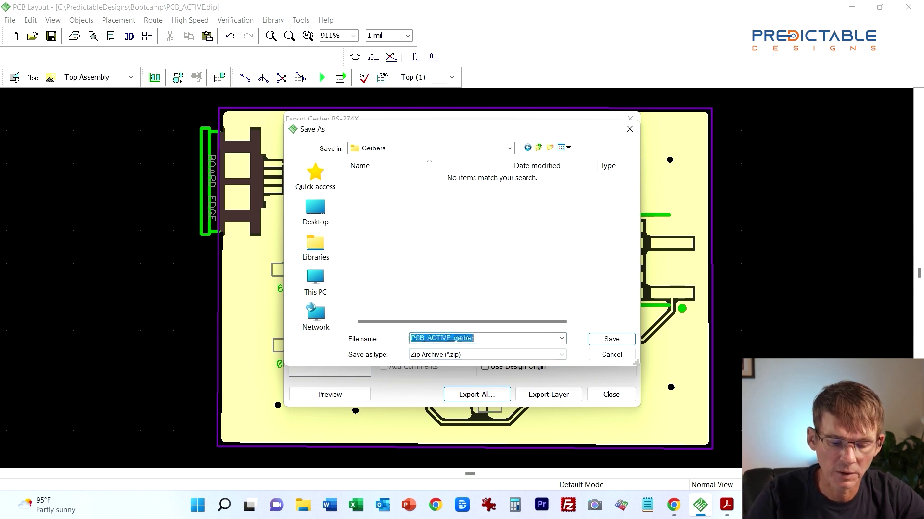
pyautogui.write('Gere')
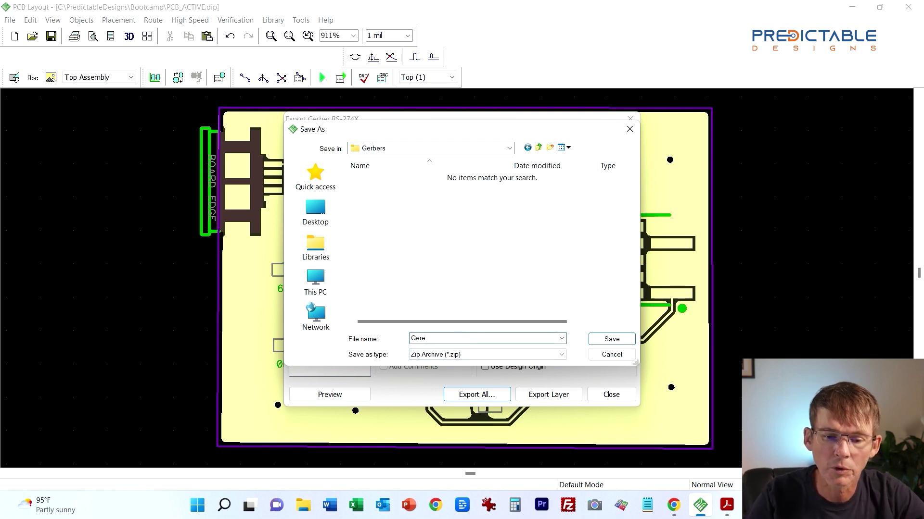
pyautogui.press('BackSpace')
pyautogui.write('bersDrill')
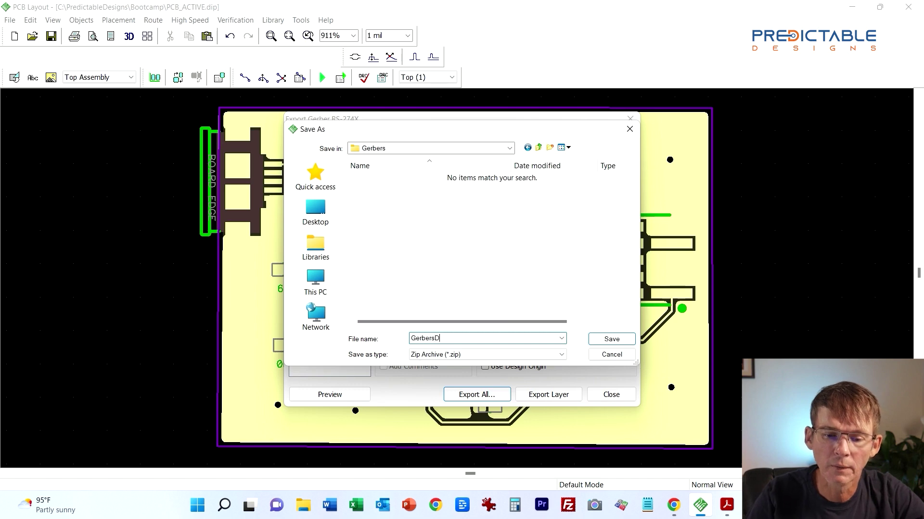
pyautogui.click(623, 357)
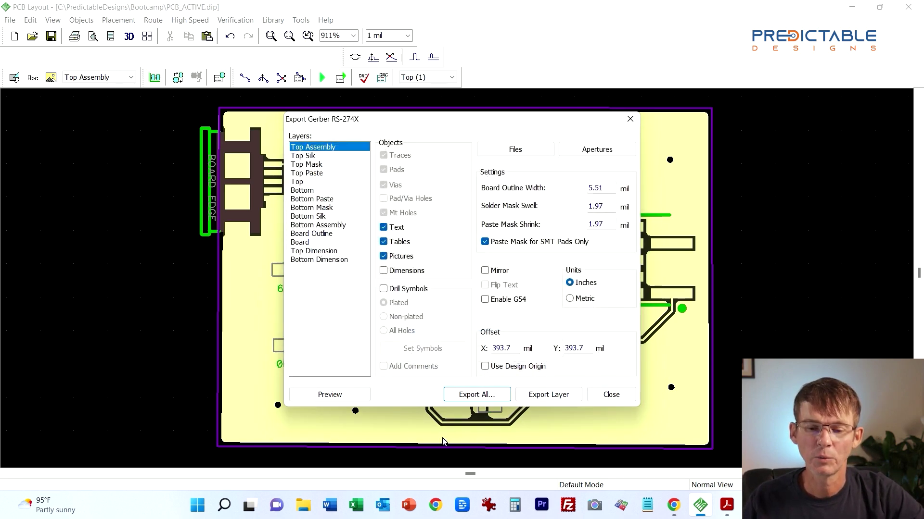
pyautogui.click(610, 394)
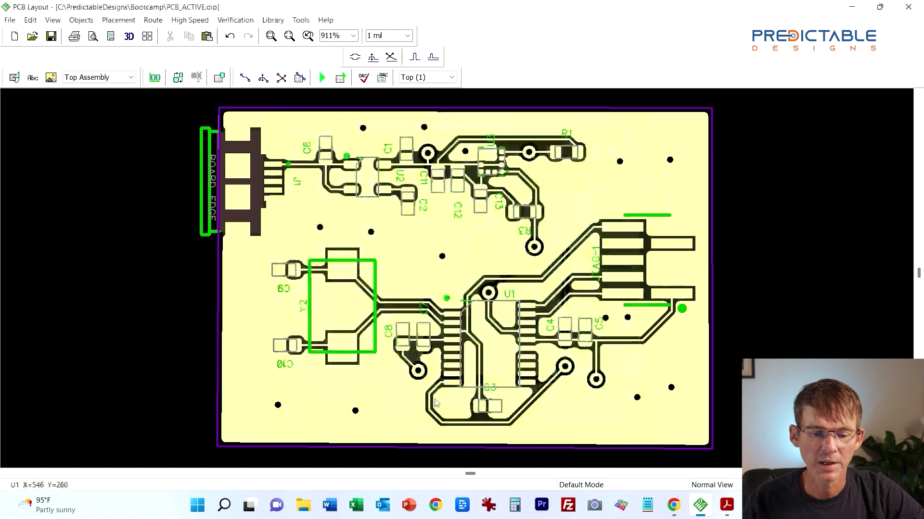
# - Open the Gerbers folder inside Bootcamp in File Explorer
pyautogui.click(304, 504)
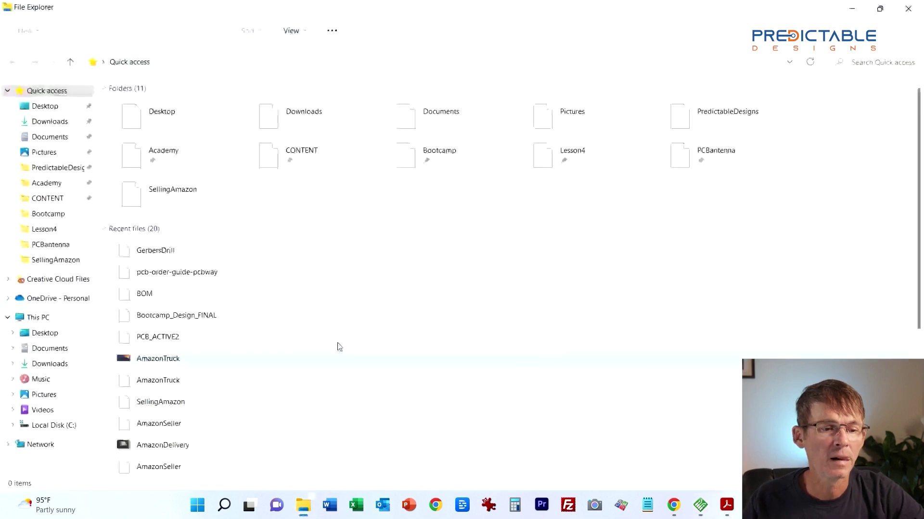
pyautogui.click(49, 214)
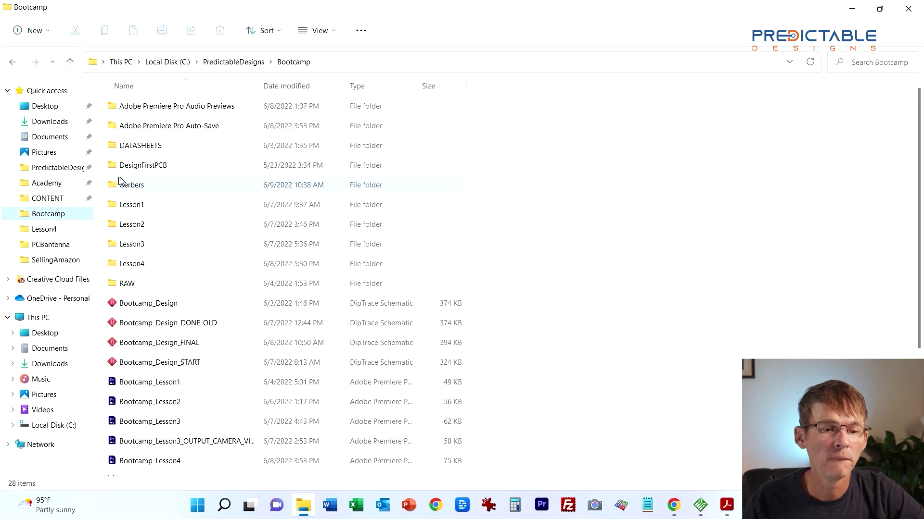
pyautogui.doubleClick(147, 186)
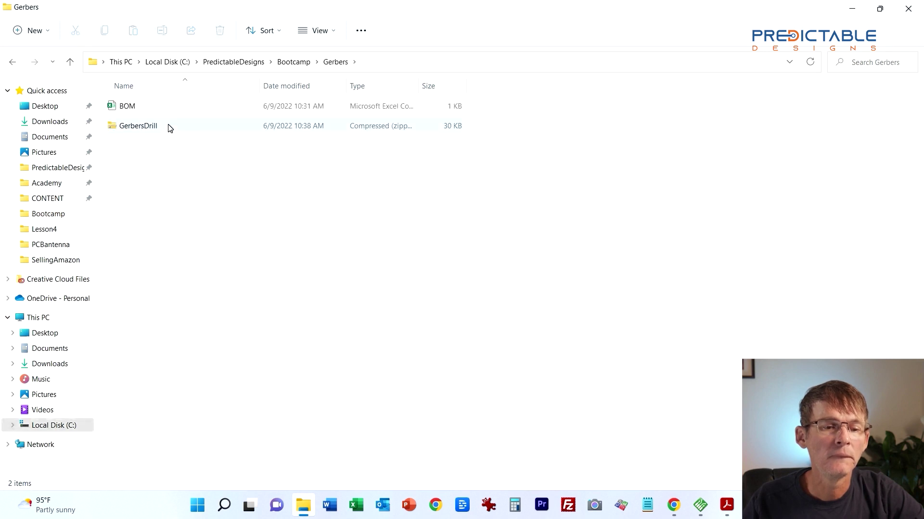
# - Extract all files from the GerbersDrill zip archive into a GerbersDrill folder and examine the extracted Gerber and drill files
pyautogui.click(154, 129)
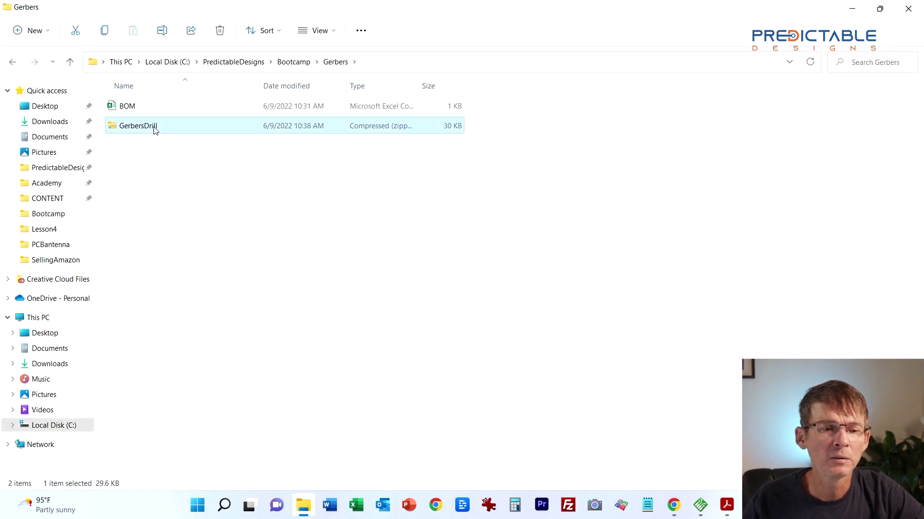
pyautogui.rightClick(154, 129)
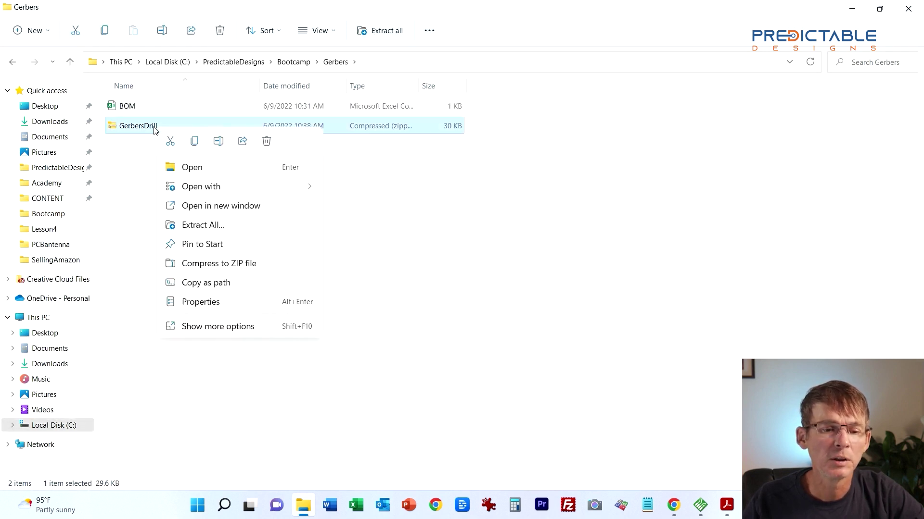
pyautogui.click(210, 226)
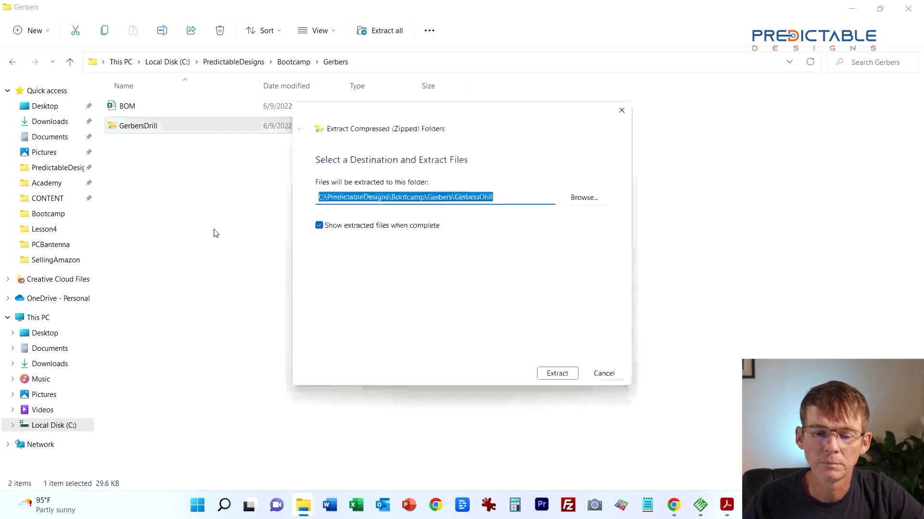
pyautogui.click(571, 378)
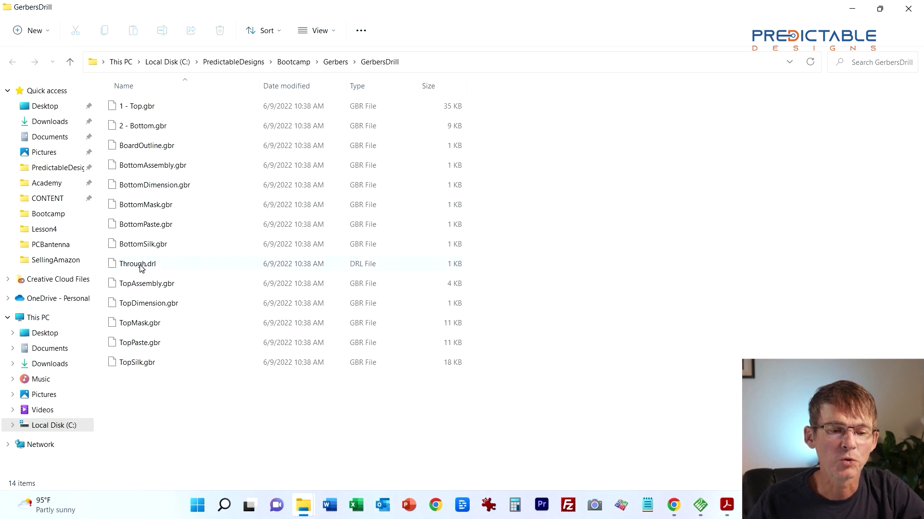
pyautogui.moveTo(142, 268)
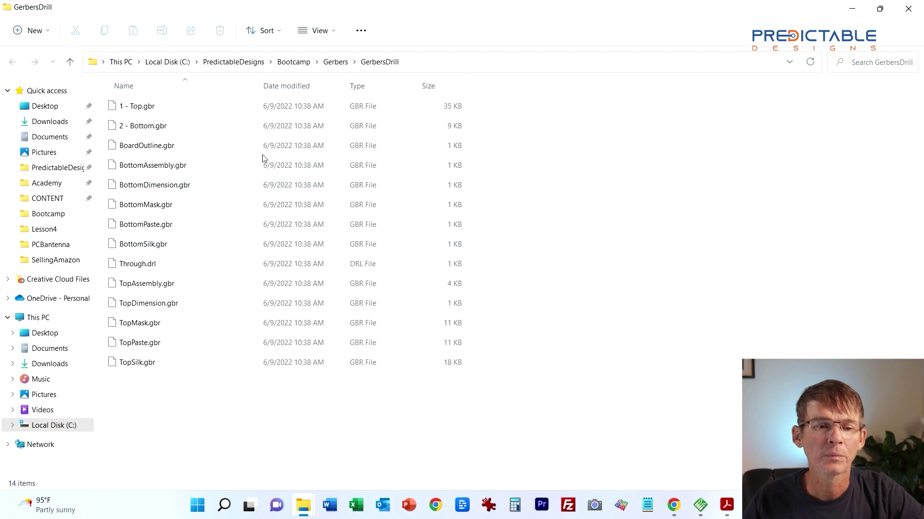
# - Return to the Gerbers folder and delete the existing BOM file
pyautogui.click(336, 64)
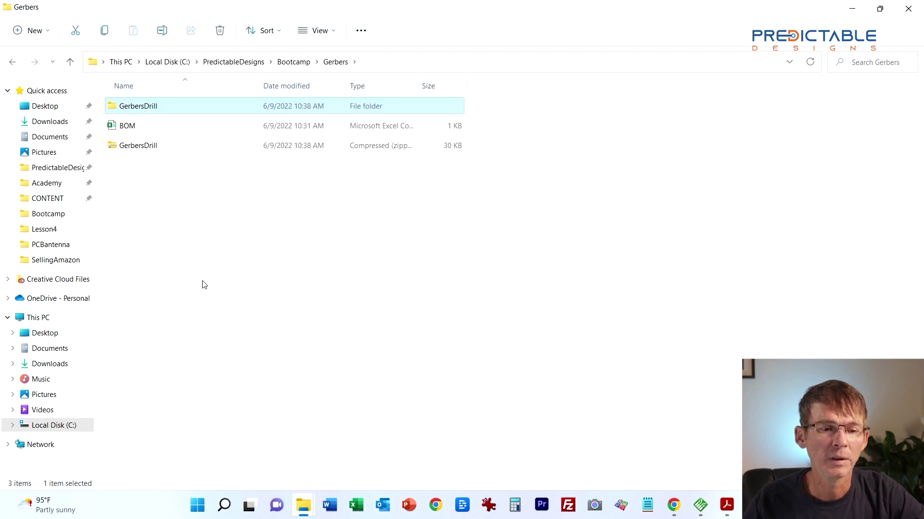
pyautogui.click(147, 125)
pyautogui.press('Delete')
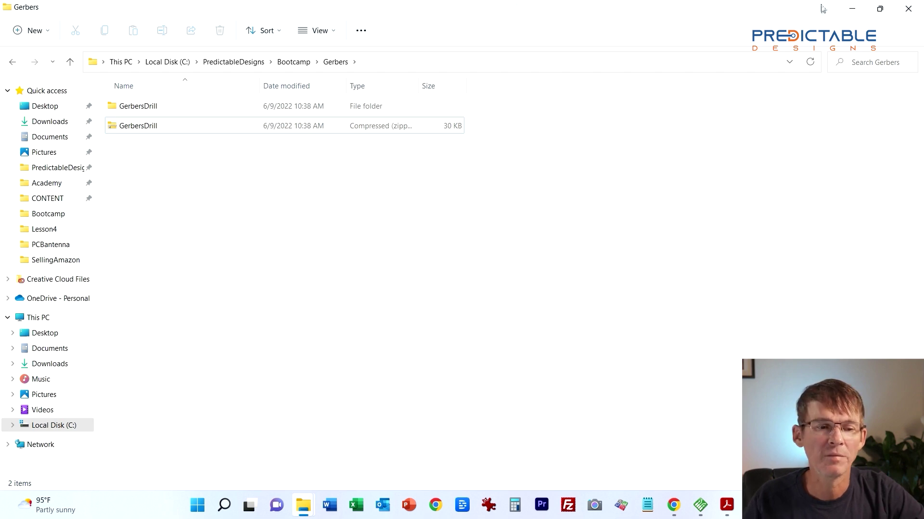
pyautogui.click(852, 9)
pyautogui.click(303, 505)
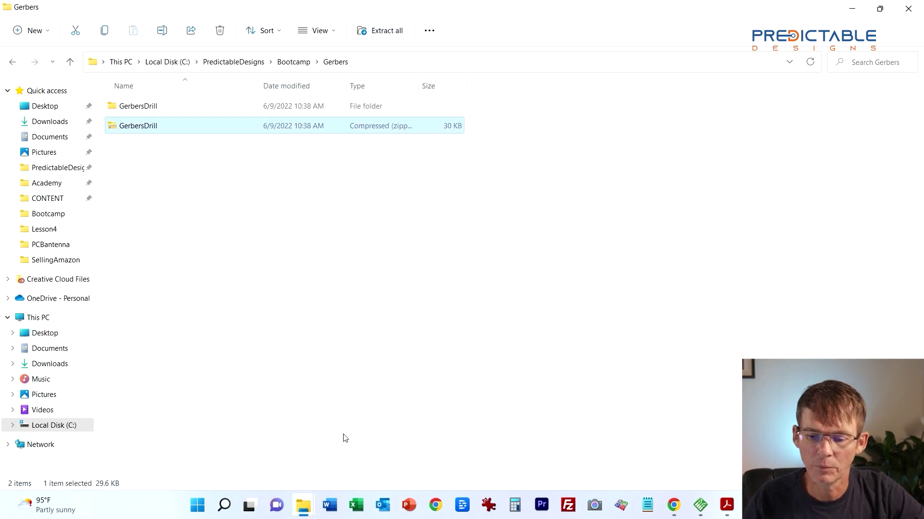
# - Switch to PCB Layout and export the pick and place report to the Gerbers folder as CSV file PickandPlace, with quotation marks for values
pyautogui.click(701, 504)
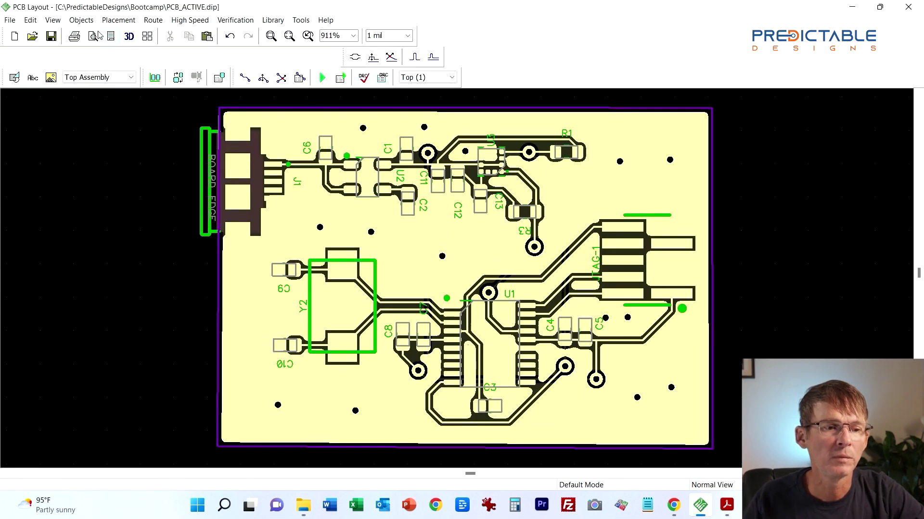
pyautogui.click(10, 19)
pyautogui.moveTo(74, 127)
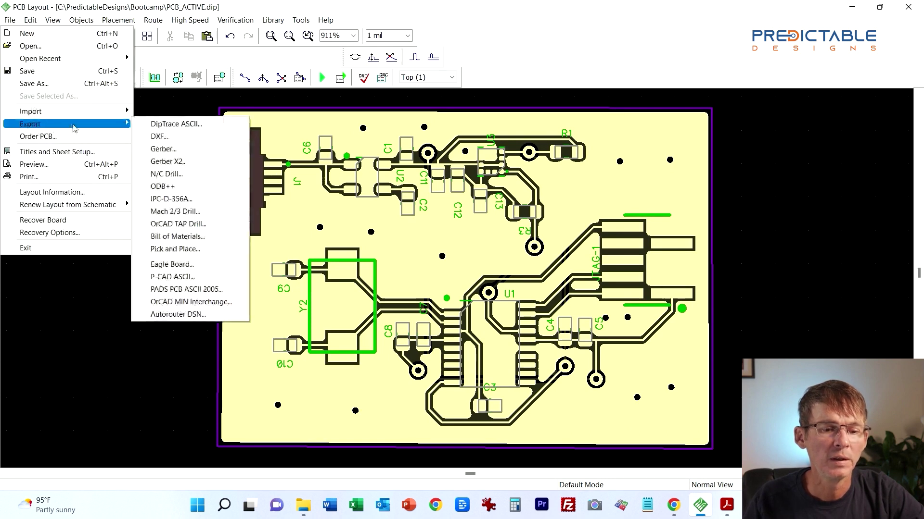
pyautogui.click(201, 250)
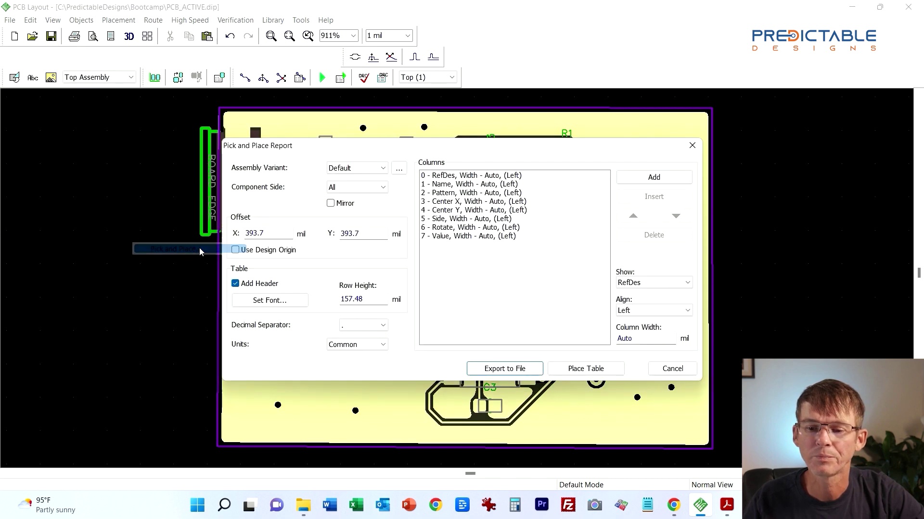
pyautogui.click(526, 372)
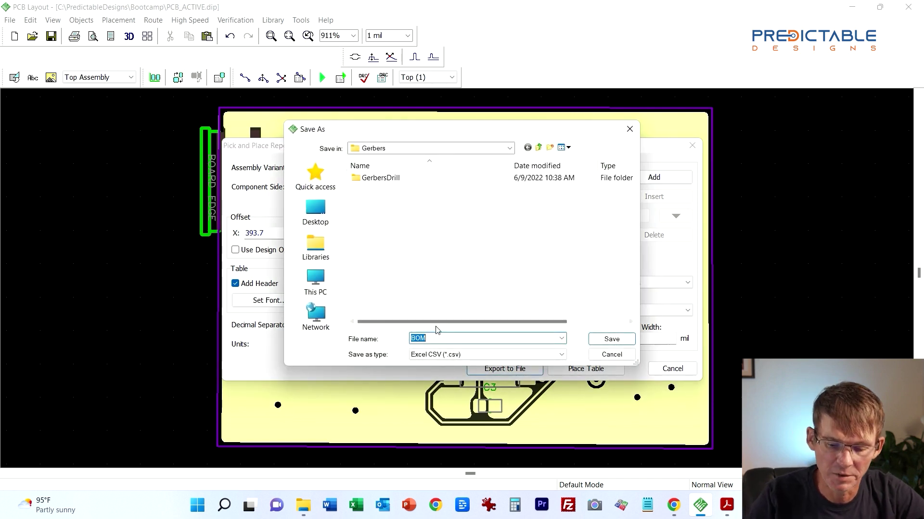
pyautogui.write('Pic')
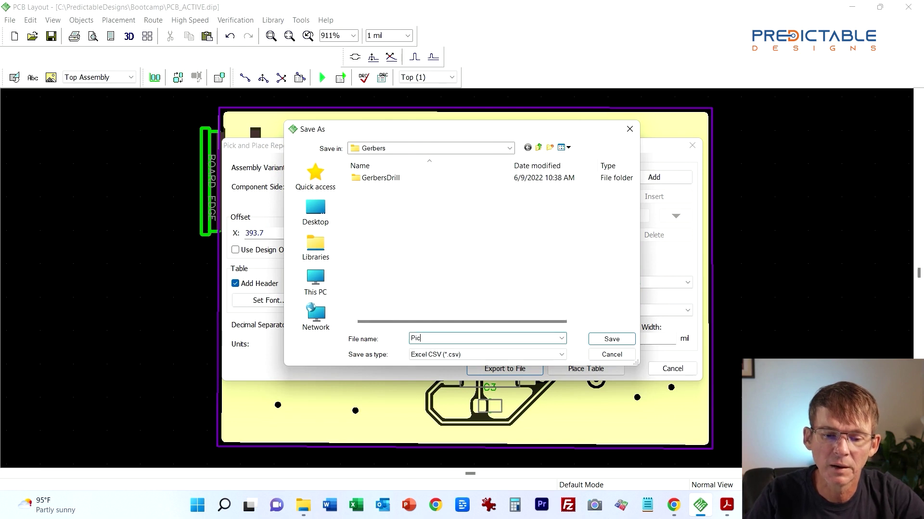
pyautogui.write('kandPlace')
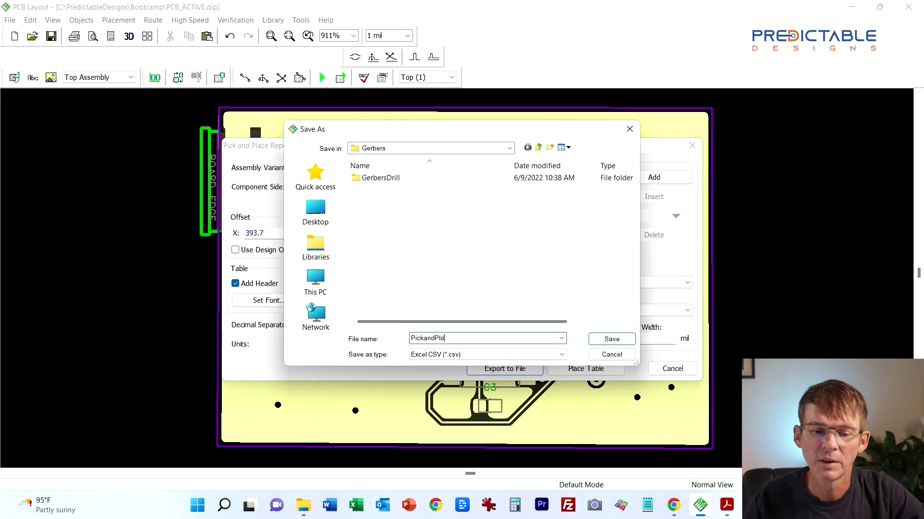
pyautogui.click(621, 339)
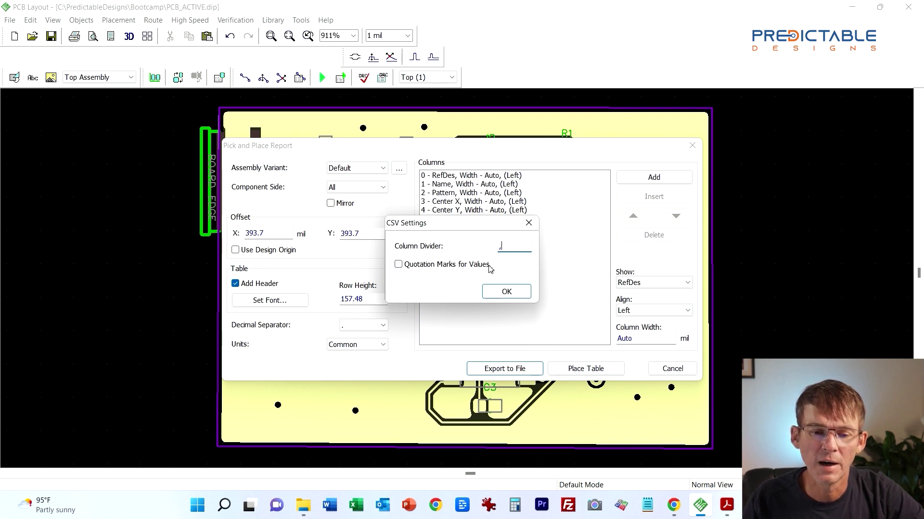
pyautogui.click(399, 264)
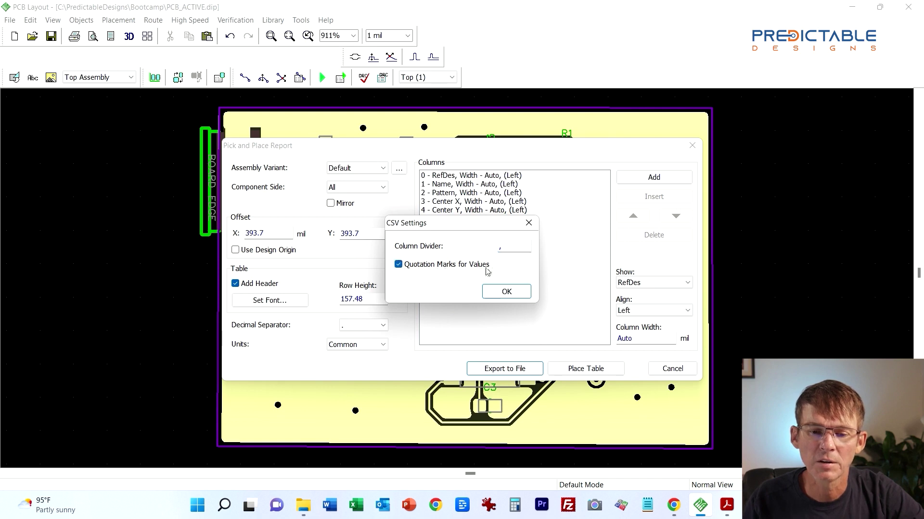
pyautogui.click(510, 293)
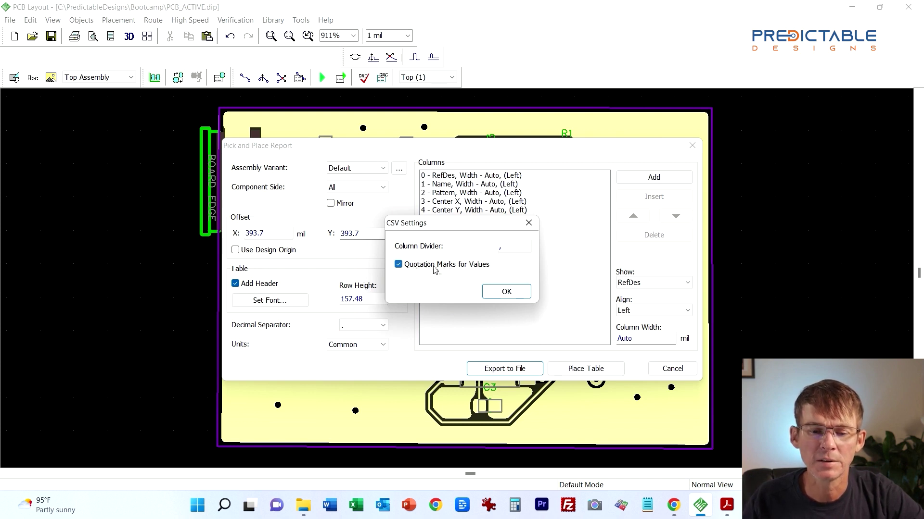
pyautogui.click(499, 293)
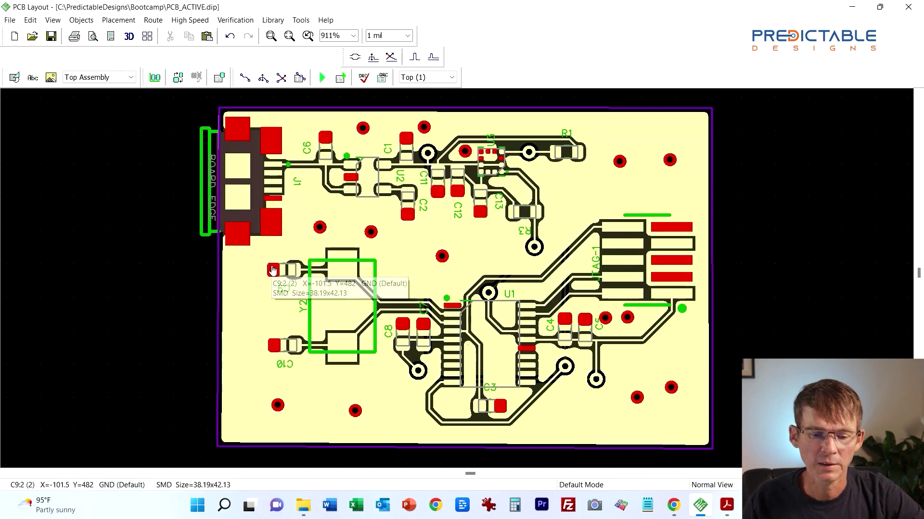
# - Open the PickandPlace file from the Gerbers folder in Excel, examine the component placement data, and close it
pyautogui.moveTo(303, 506)
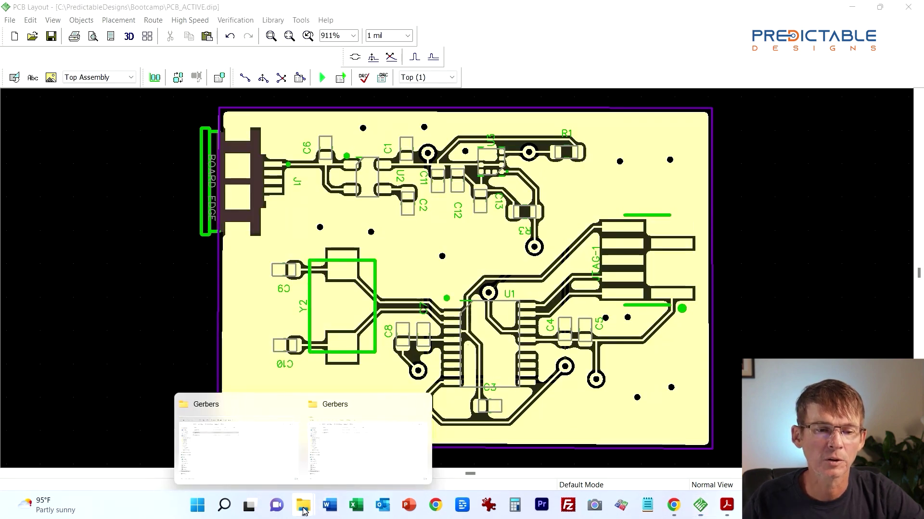
pyautogui.click(334, 449)
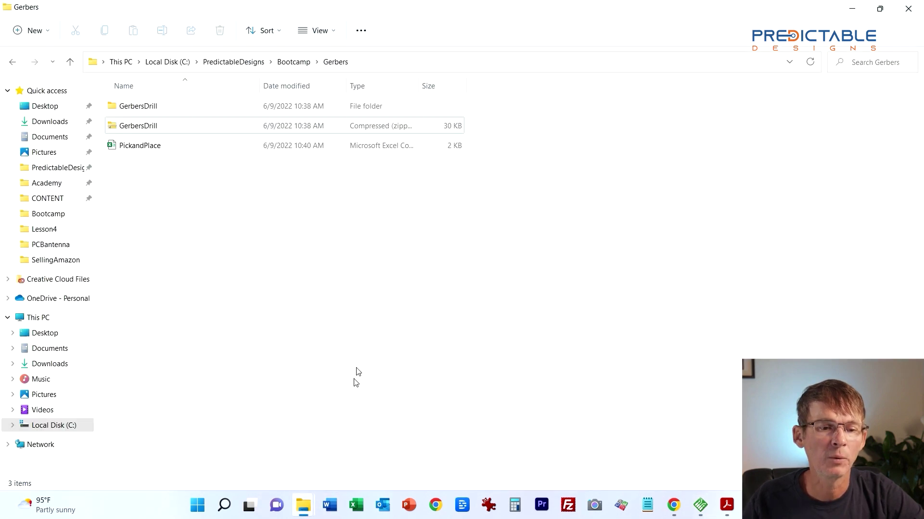
pyautogui.doubleClick(144, 147)
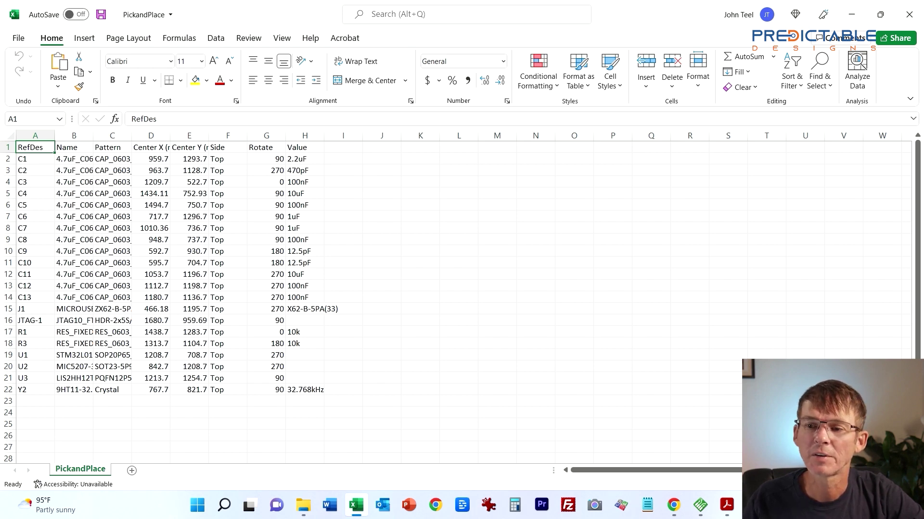
pyautogui.click(909, 14)
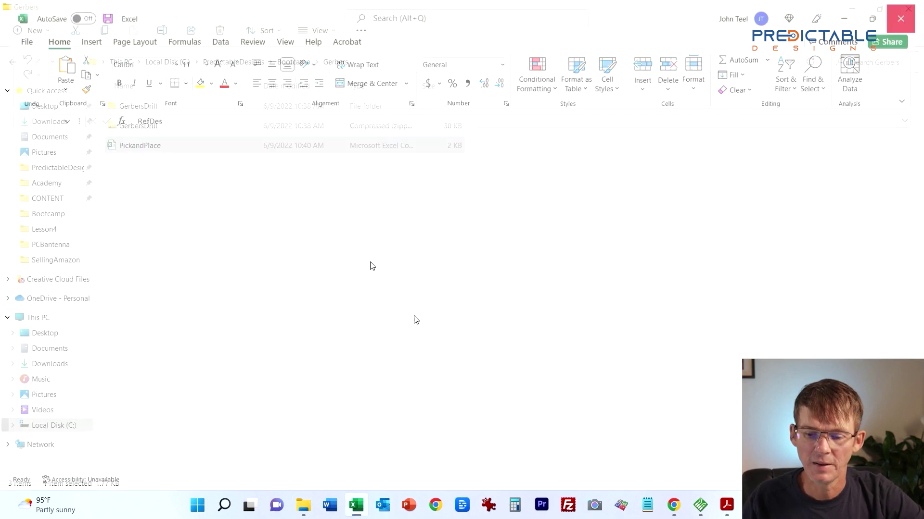
# - Switch to PCB Layout and export the bill of materials to the Gerbers folder as CSV file BOM, without quotation marks for values
pyautogui.click(701, 505)
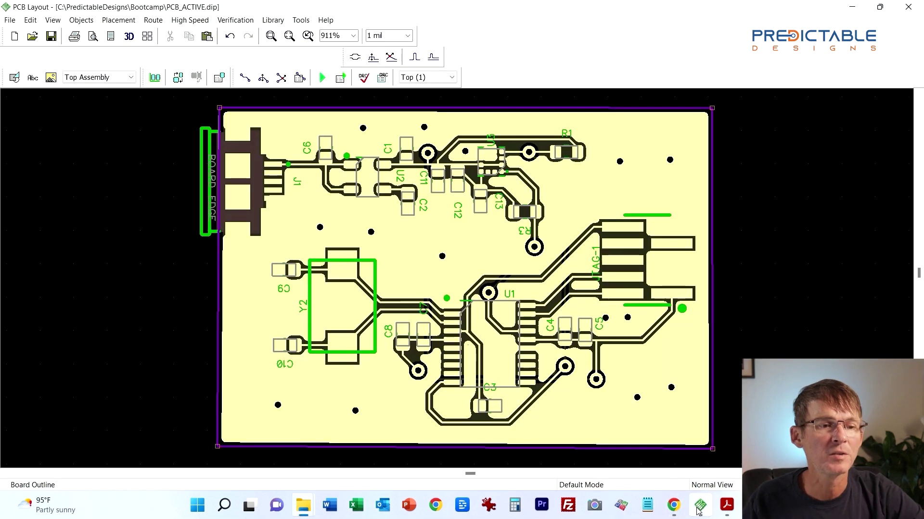
pyautogui.click(4, 21)
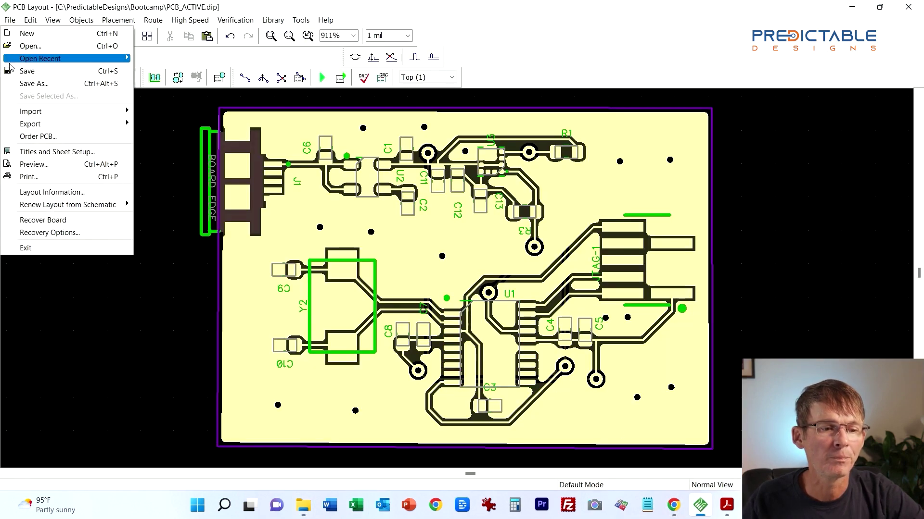
pyautogui.moveTo(36, 128)
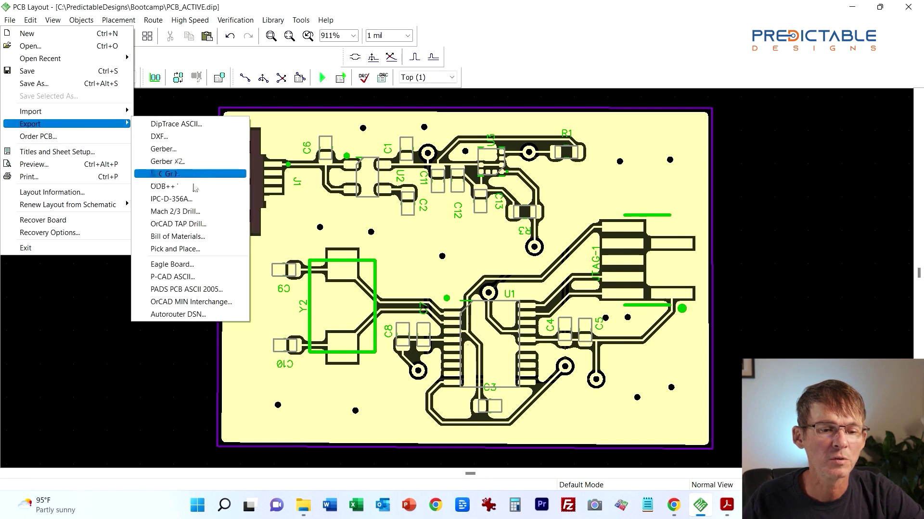
pyautogui.click(199, 238)
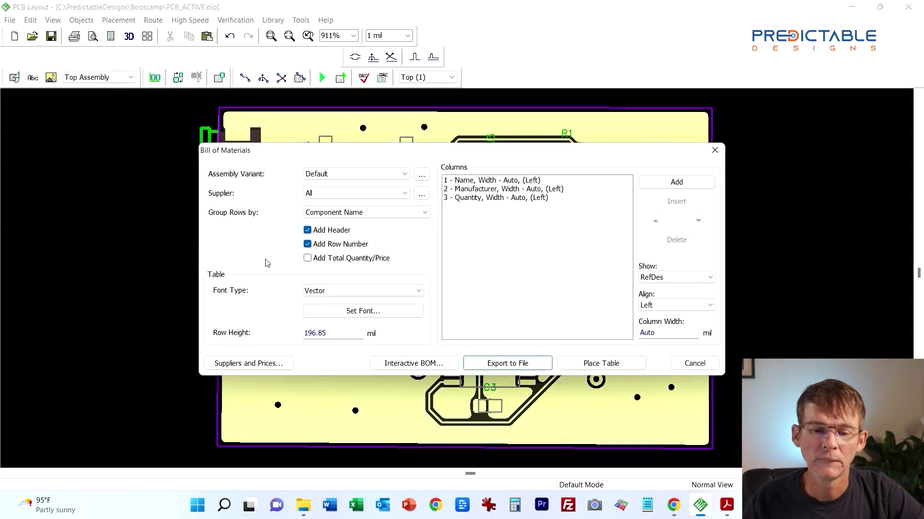
pyautogui.click(535, 365)
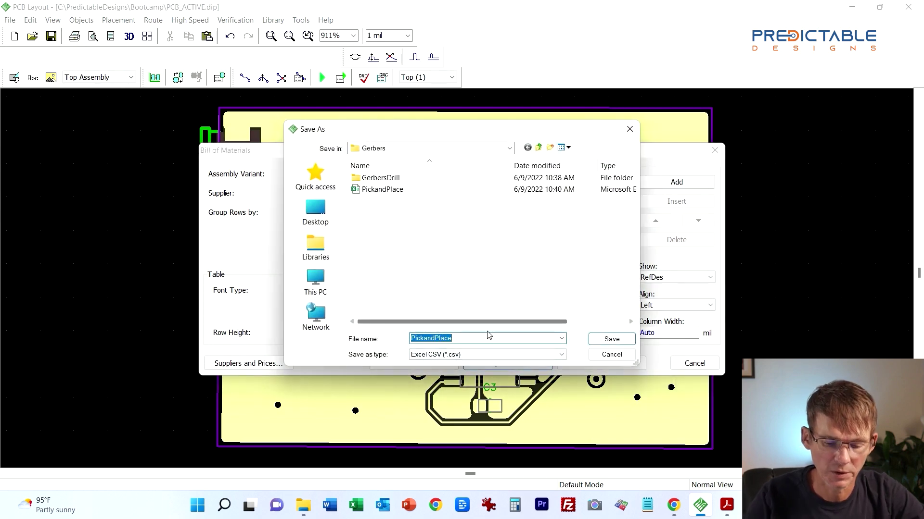
pyautogui.write('BOM')
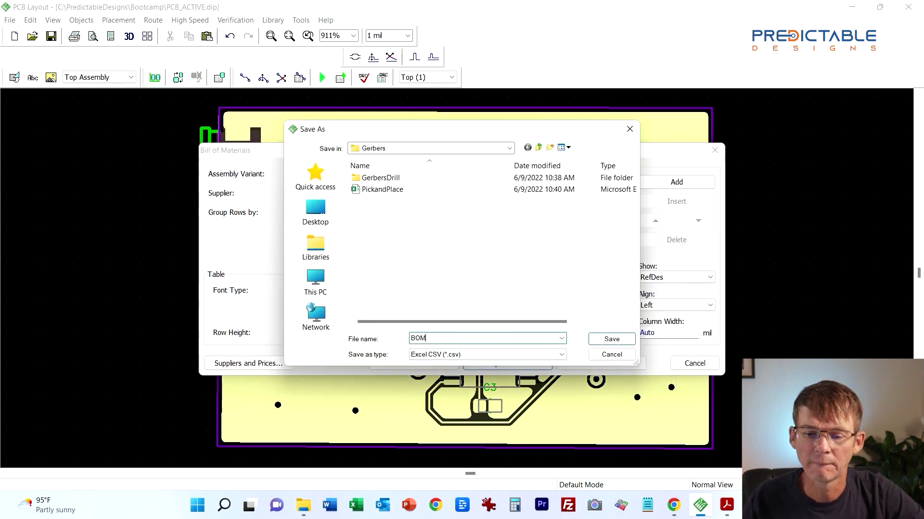
pyautogui.click(615, 339)
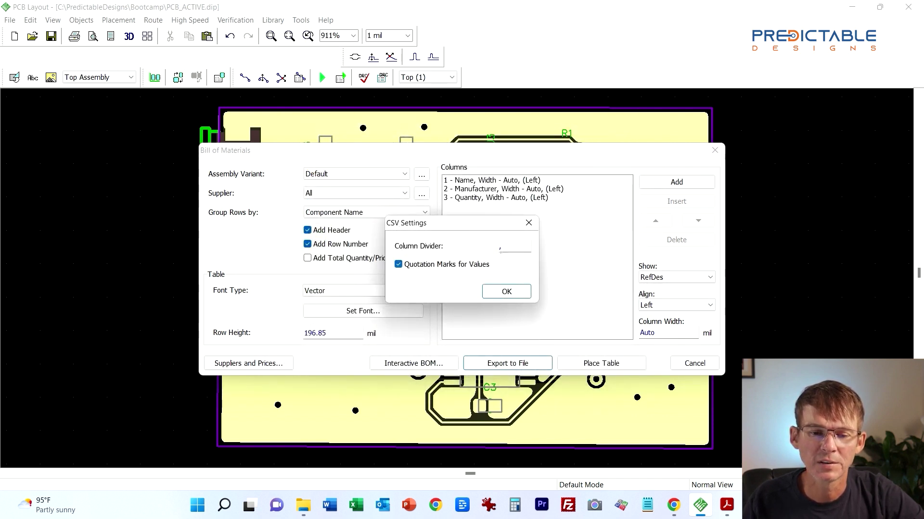
pyautogui.click(398, 264)
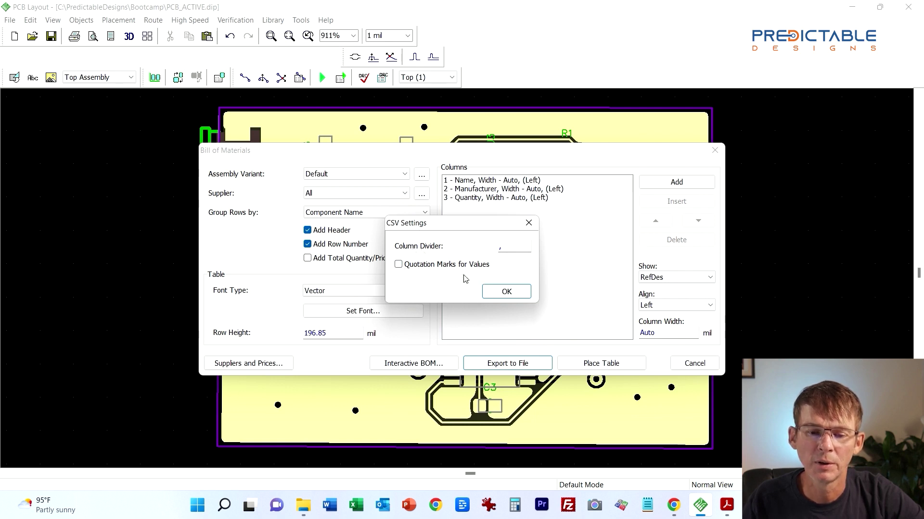
pyautogui.click(506, 292)
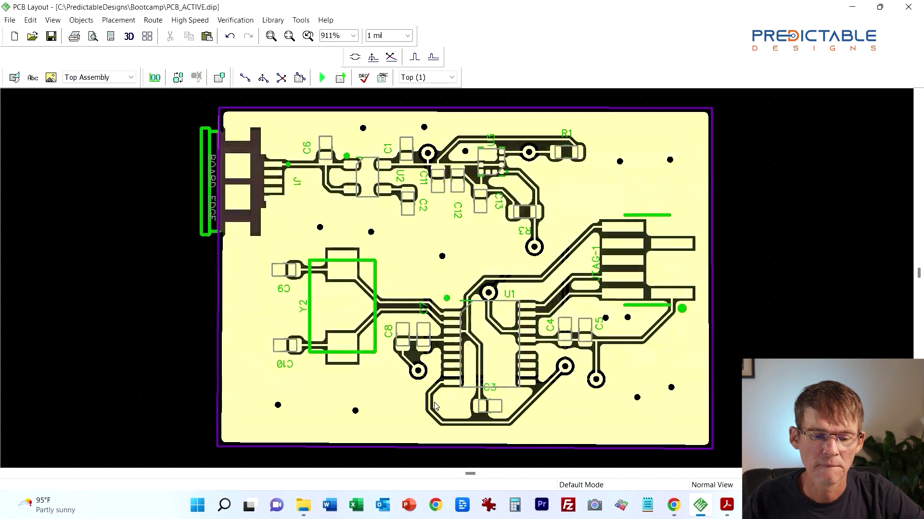
# - Open the BOM file from the Gerbers folder in Excel, fit the Name and Manufacturer columns to their contents, and examine the capacitor entry
pyautogui.moveTo(307, 511)
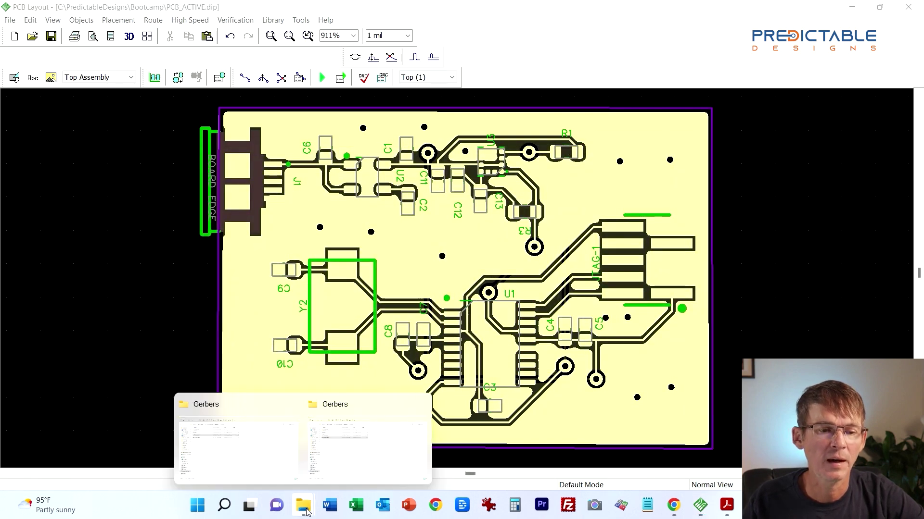
pyautogui.click(356, 452)
pyautogui.doubleClick(127, 129)
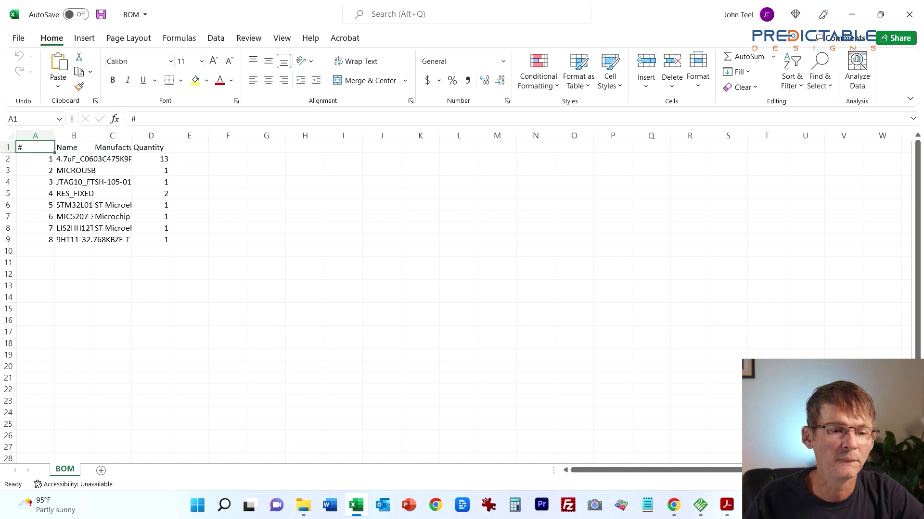
pyautogui.doubleClick(93, 135)
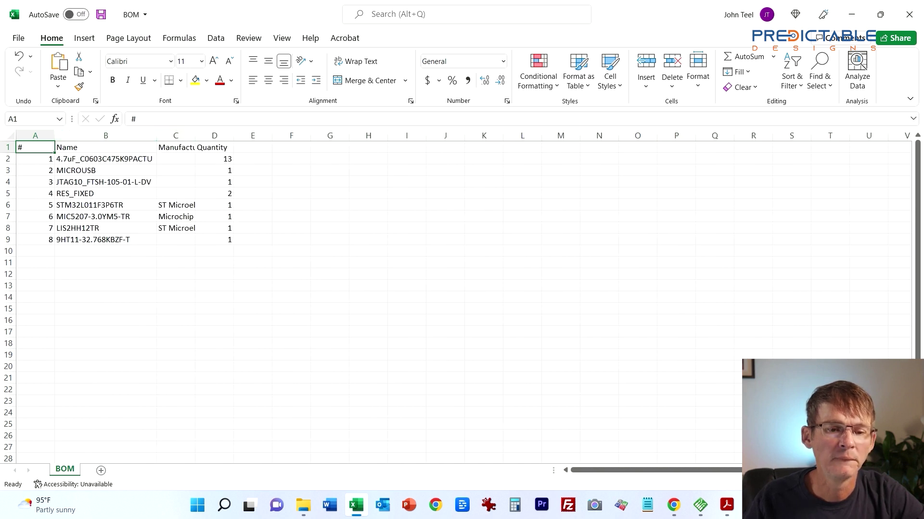
pyautogui.doubleClick(194, 136)
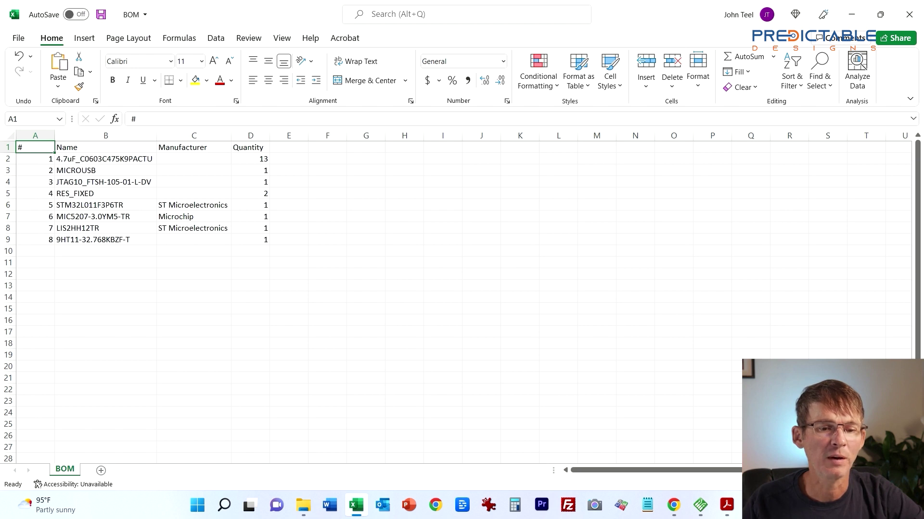
pyautogui.click(250, 159)
pyautogui.click(105, 159)
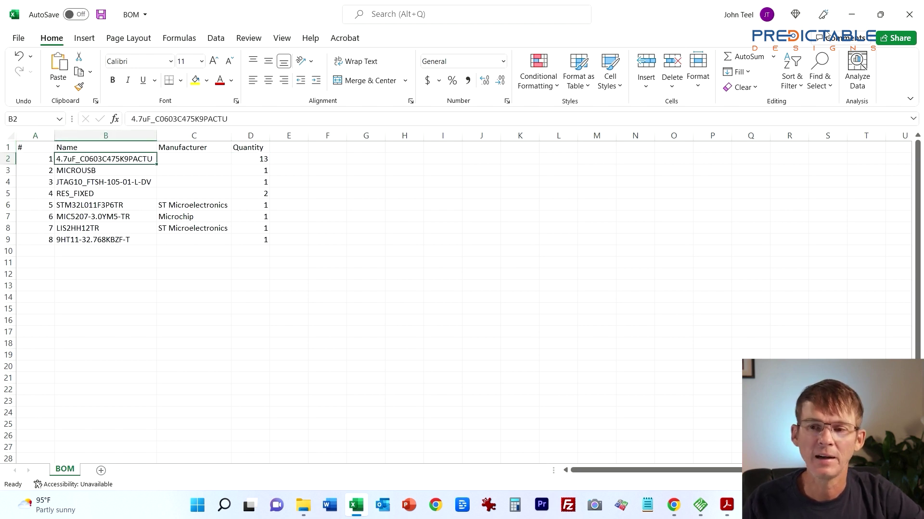
pyautogui.click(851, 18)
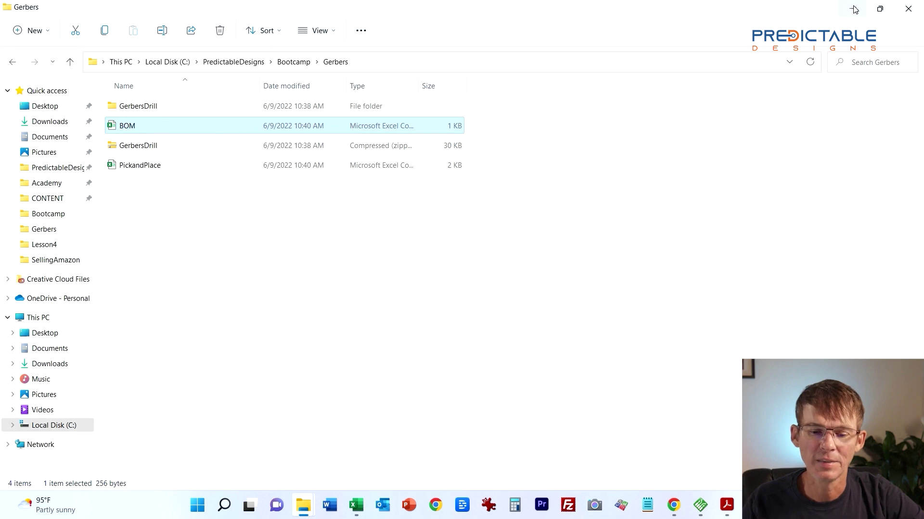
pyautogui.click(854, 10)
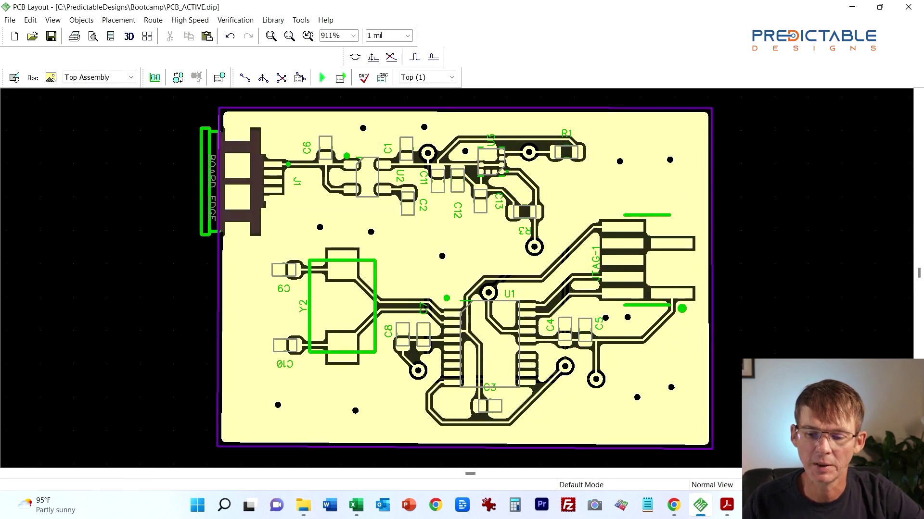
# - Switch to Schematics and set the component name of capacitor C11 in the accelerometer circuit to 10uFpart#
pyautogui.click(619, 506)
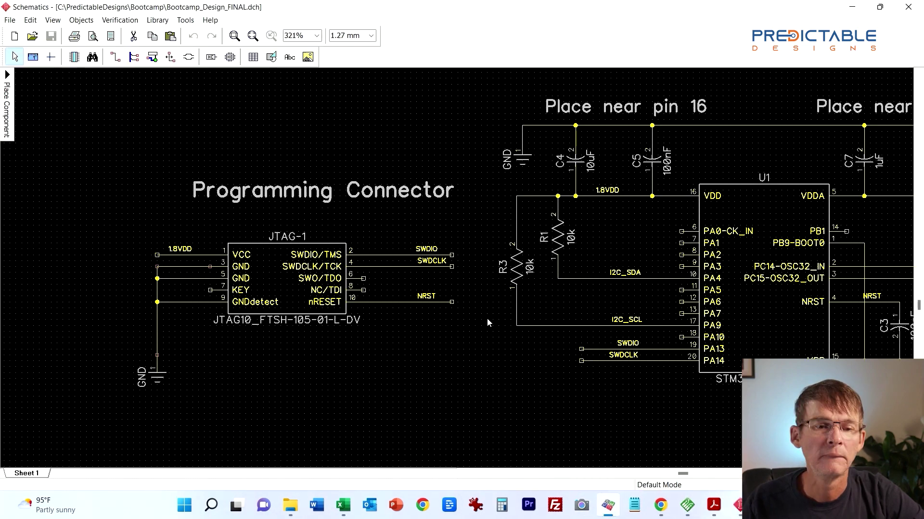
pyautogui.click(252, 36)
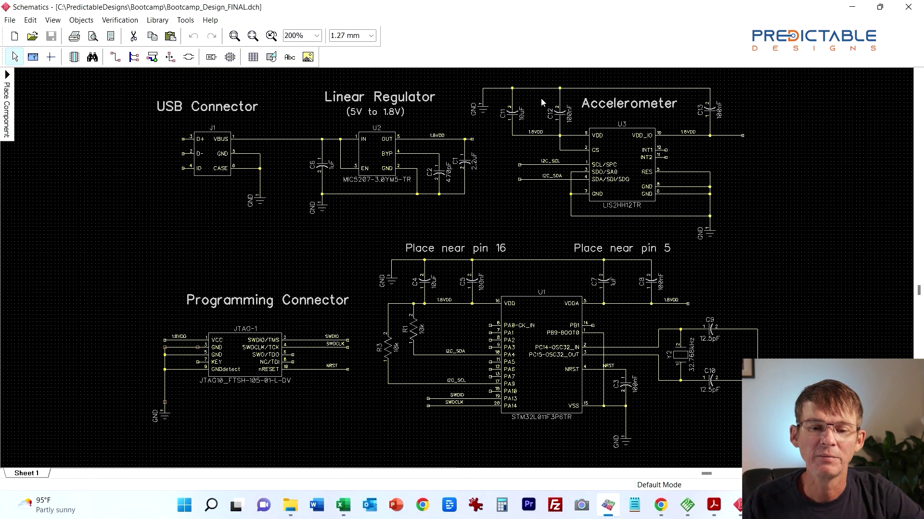
pyautogui.moveTo(519, 140); pyautogui.dragTo(399, 241, button='middle')
pyautogui.scroll(7, 419, 198)
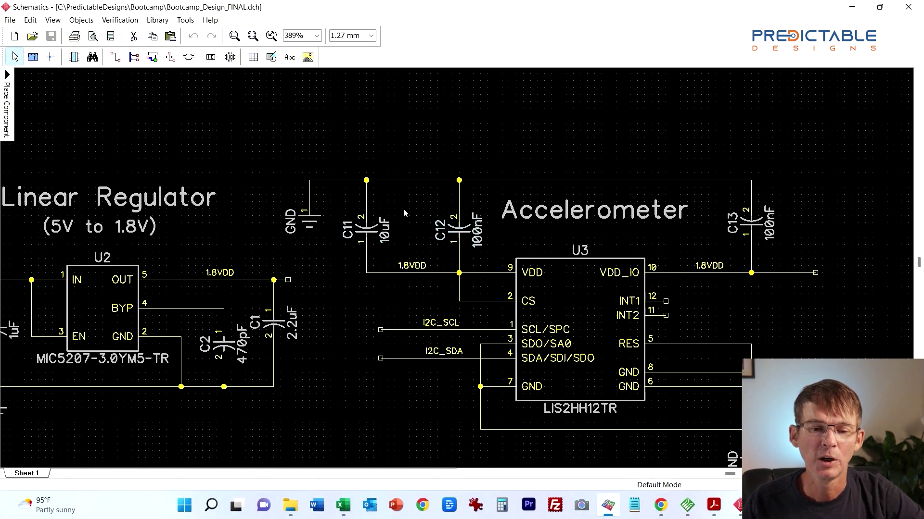
pyautogui.click(367, 235)
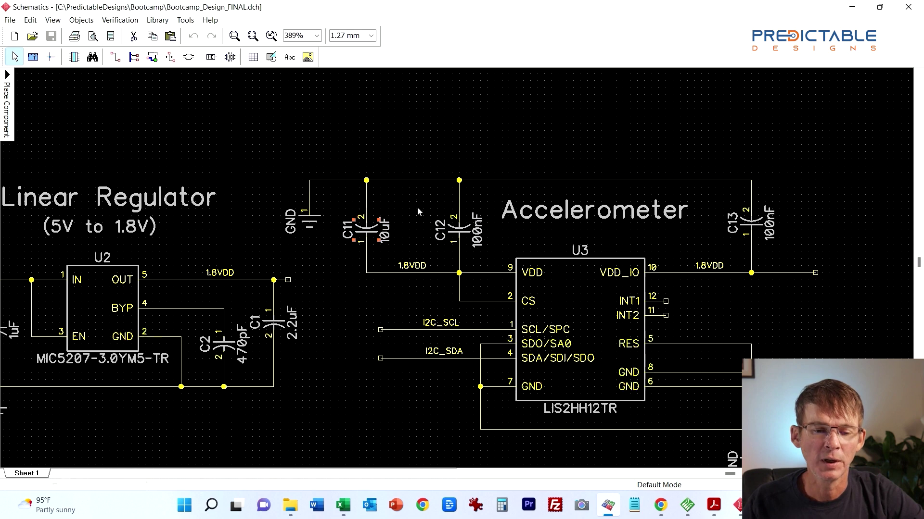
pyautogui.click(400, 208)
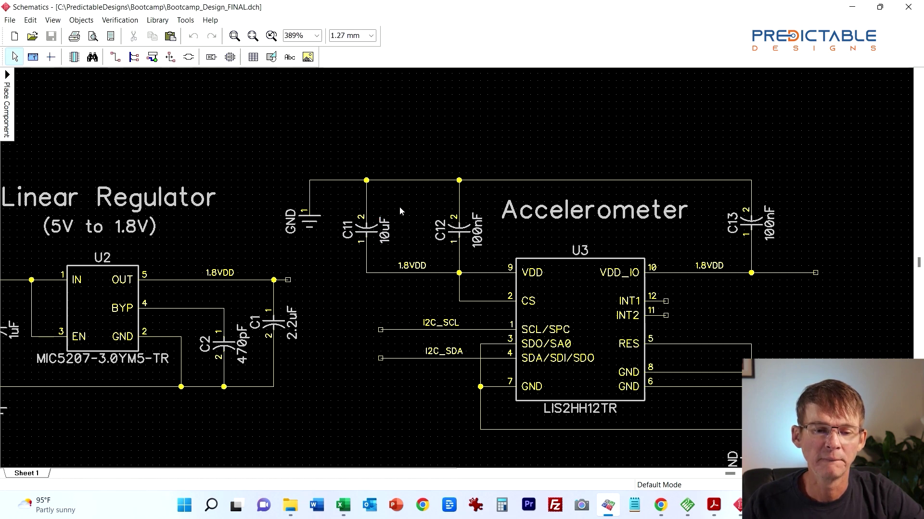
pyautogui.doubleClick(366, 229)
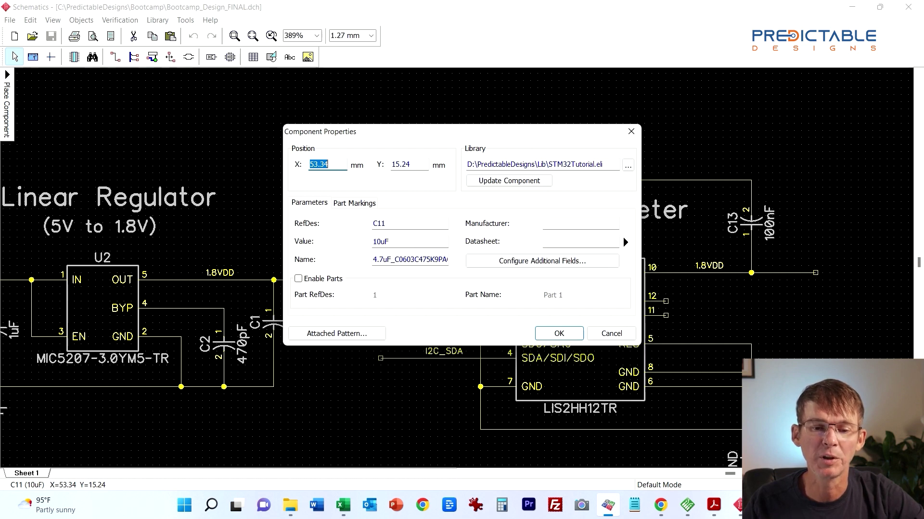
pyautogui.doubleClick(409, 260)
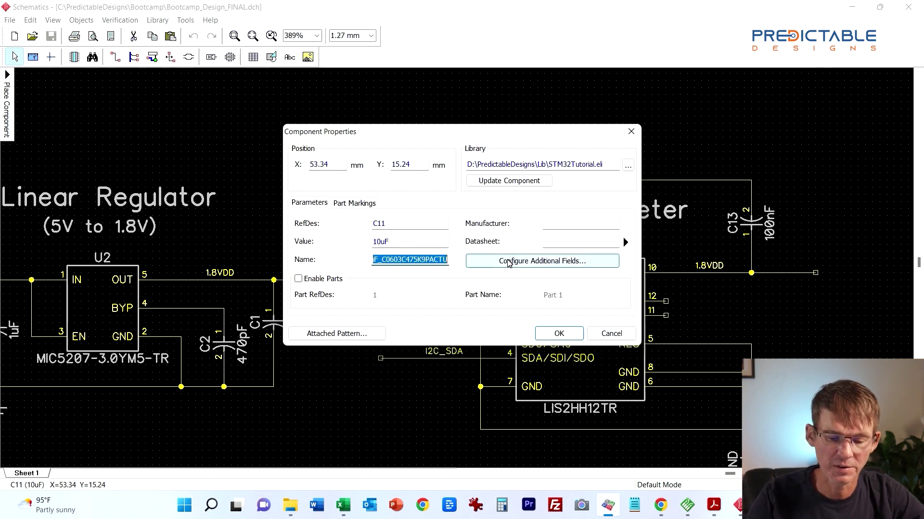
pyautogui.write('10uFpart#')
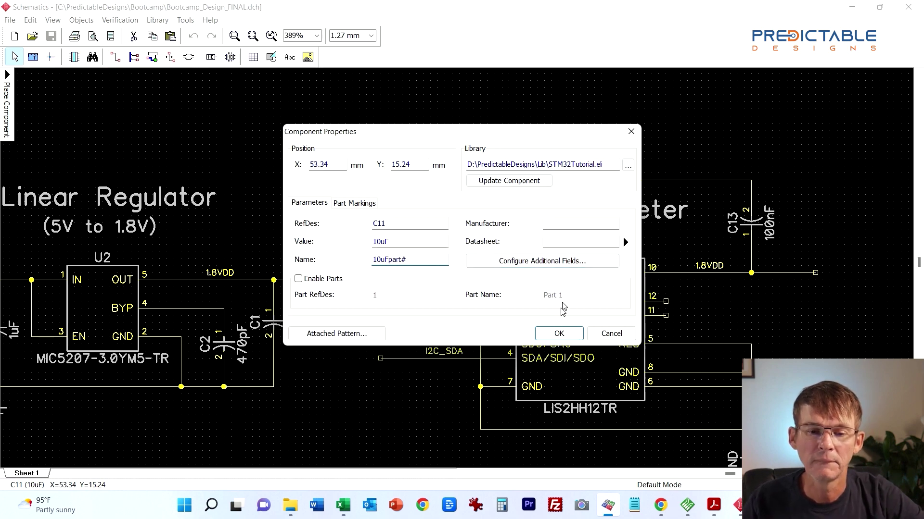
pyautogui.click(556, 334)
# - Set the component name of capacitor C12 in the accelerometer circuit to 100nFPart#
pyautogui.doubleClick(461, 235)
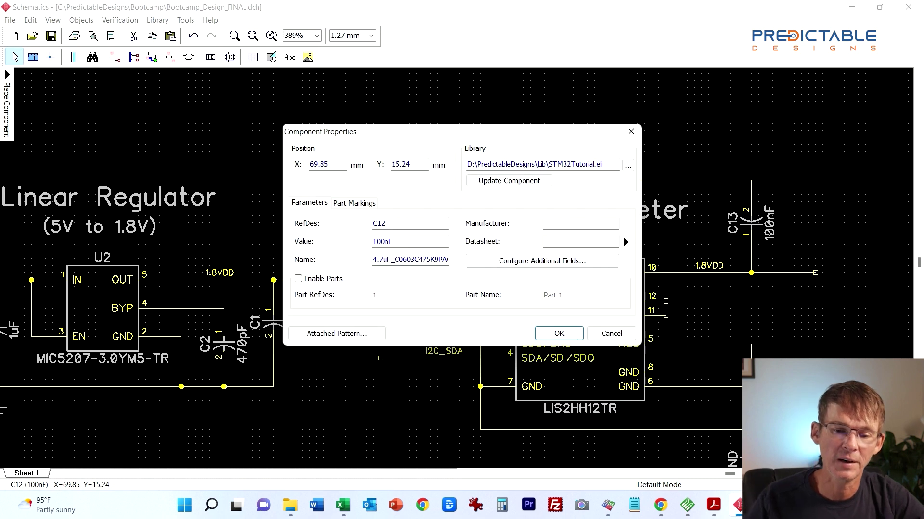
pyautogui.doubleClick(403, 260)
pyautogui.click(403, 260)
pyautogui.doubleClick(403, 260)
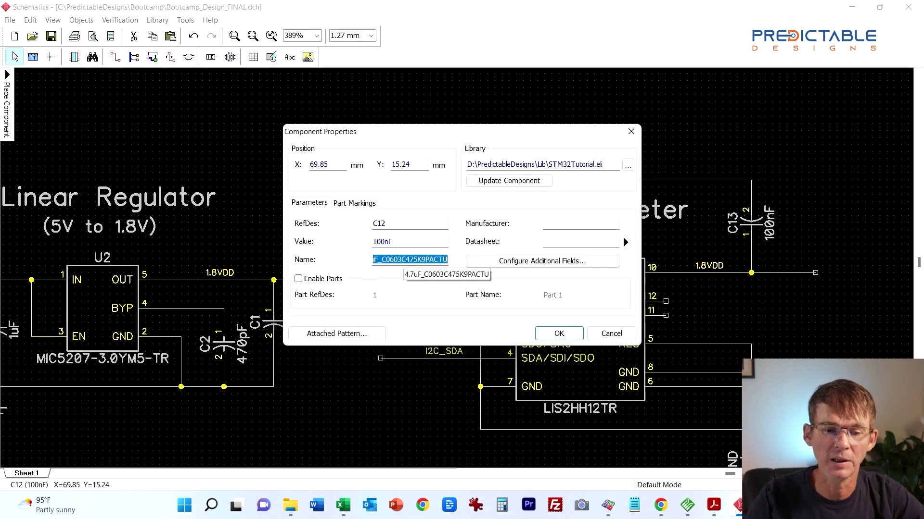
pyautogui.write('100nF')
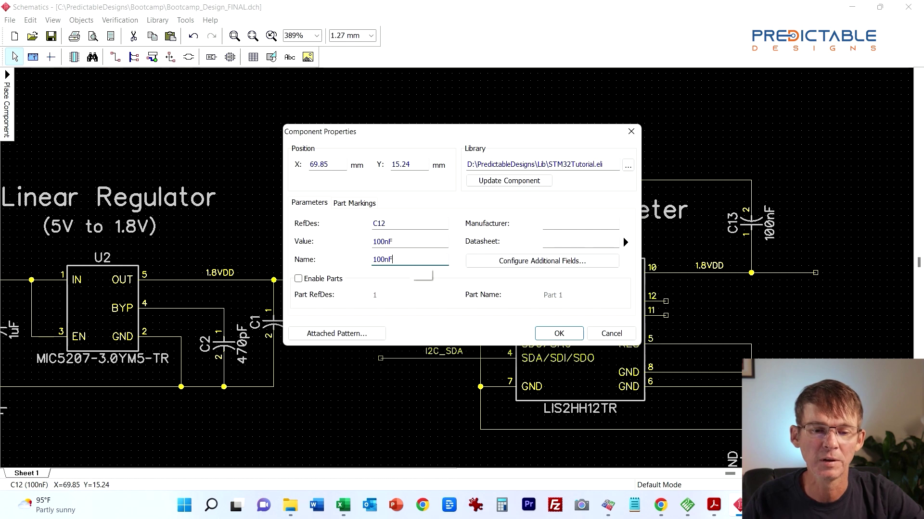
pyautogui.write('P')
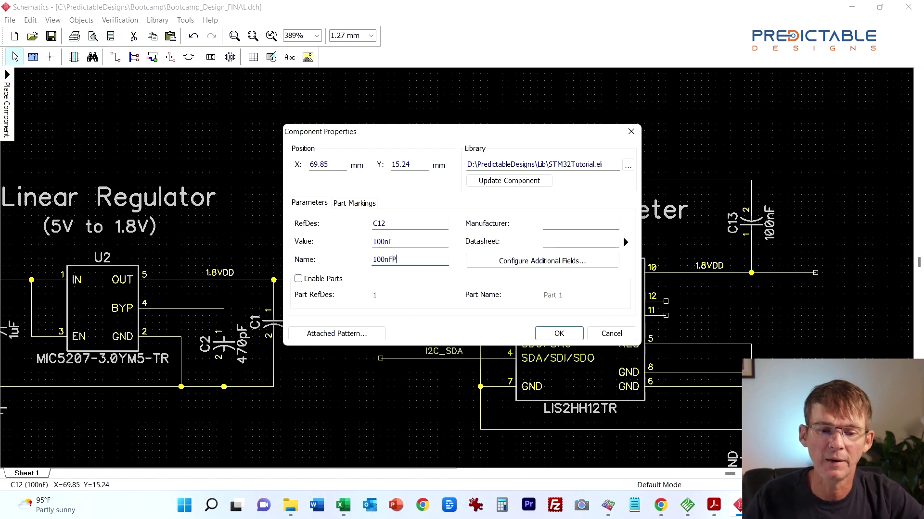
pyautogui.write('art#')
pyautogui.click(561, 336)
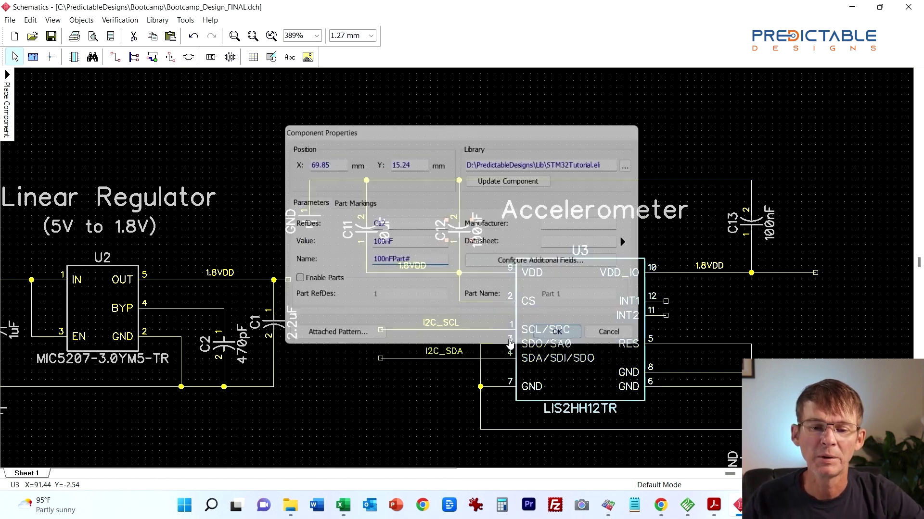
# - Examine the manufacturer and part number fields in the component properties of linear regulator U2, leaving them unchanged
pyautogui.moveTo(328, 356); pyautogui.dragTo(408, 328, button='middle')
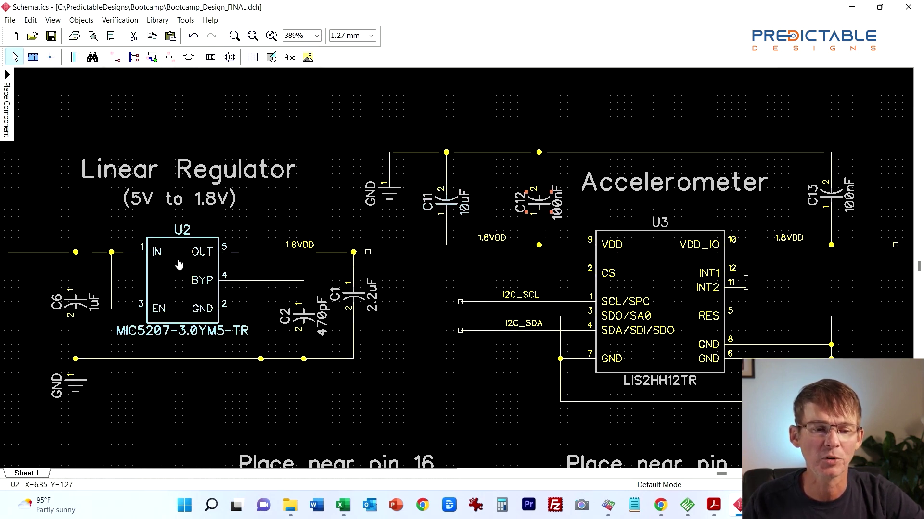
pyautogui.click(177, 284)
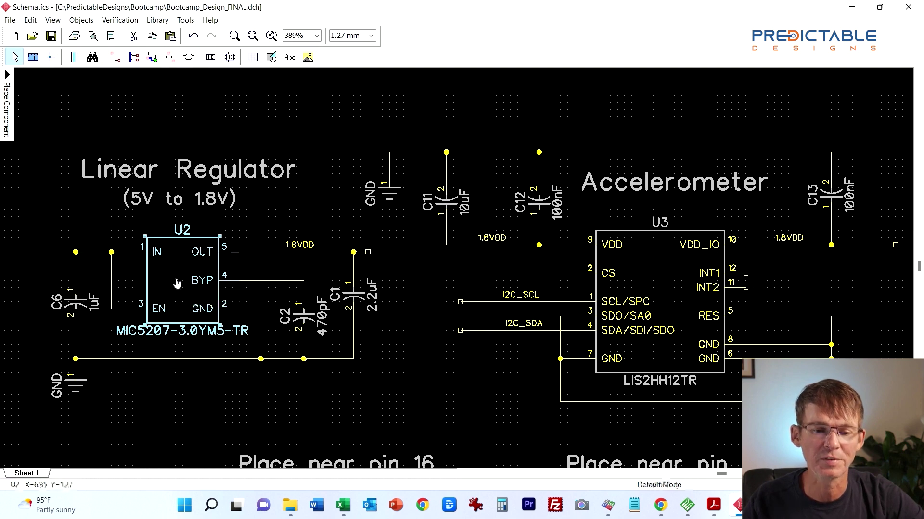
pyautogui.doubleClick(177, 284)
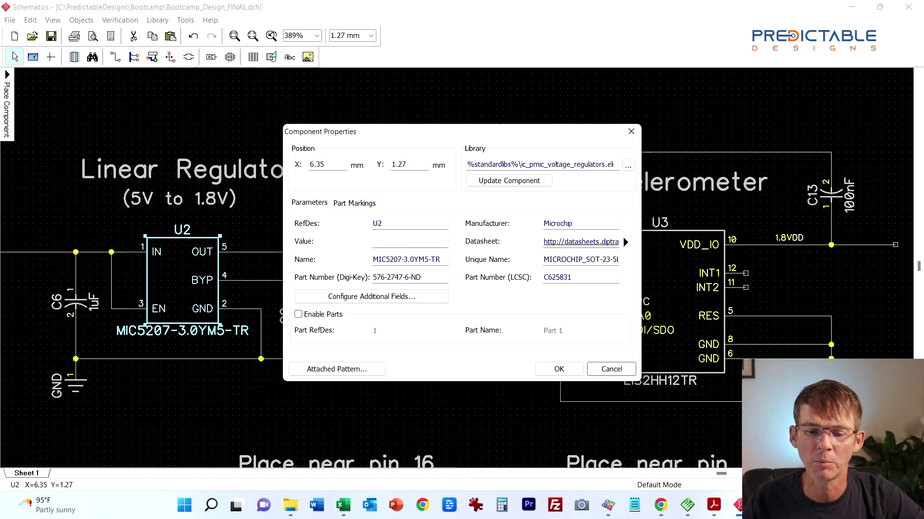
pyautogui.click(620, 370)
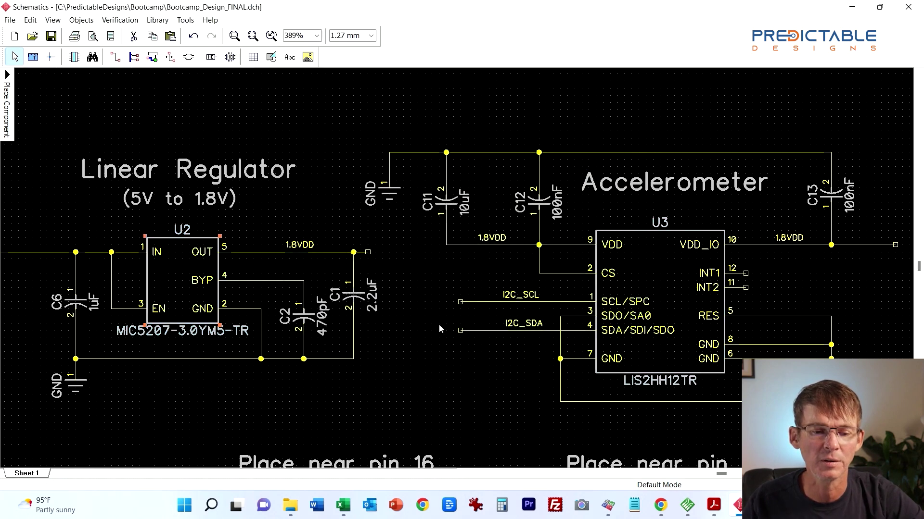
pyautogui.click(369, 417)
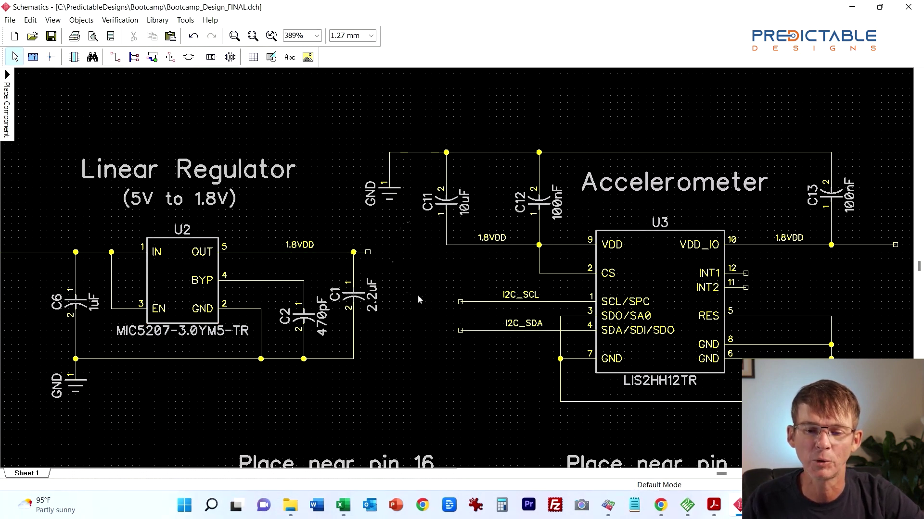
# - Set the component name of resistor R1 beside the microcontroller to 10kRES and switch back to PCB Layout
pyautogui.moveTo(414, 376); pyautogui.dragTo(389, 313, button='right')
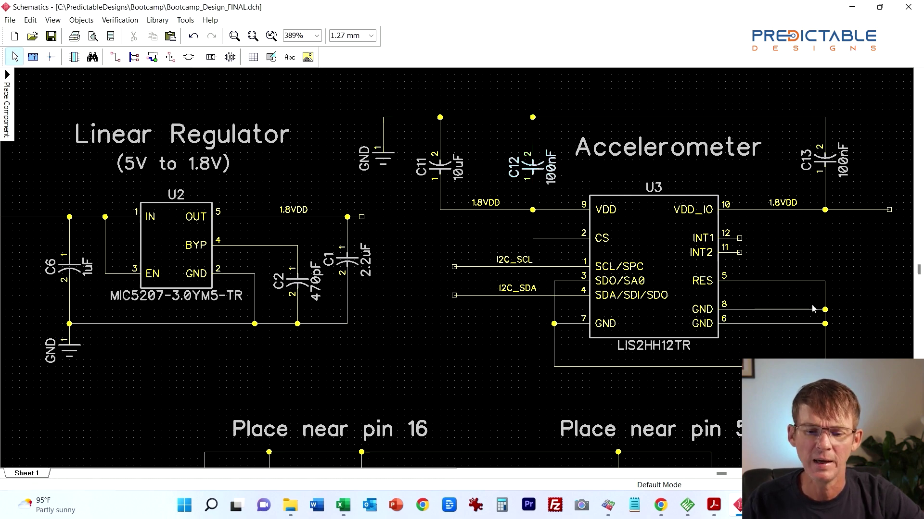
pyautogui.scroll(-3, 860, 319)
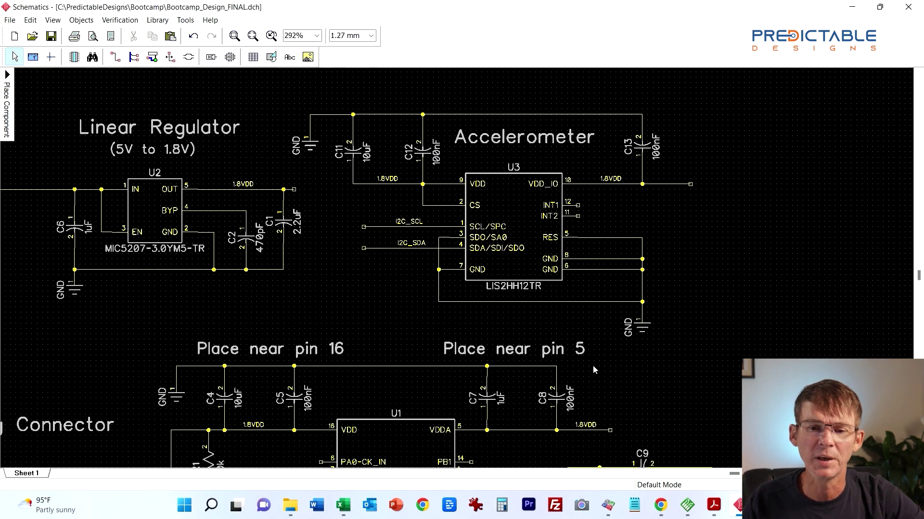
pyautogui.moveTo(339, 300); pyautogui.dragTo(414, 189, button='right')
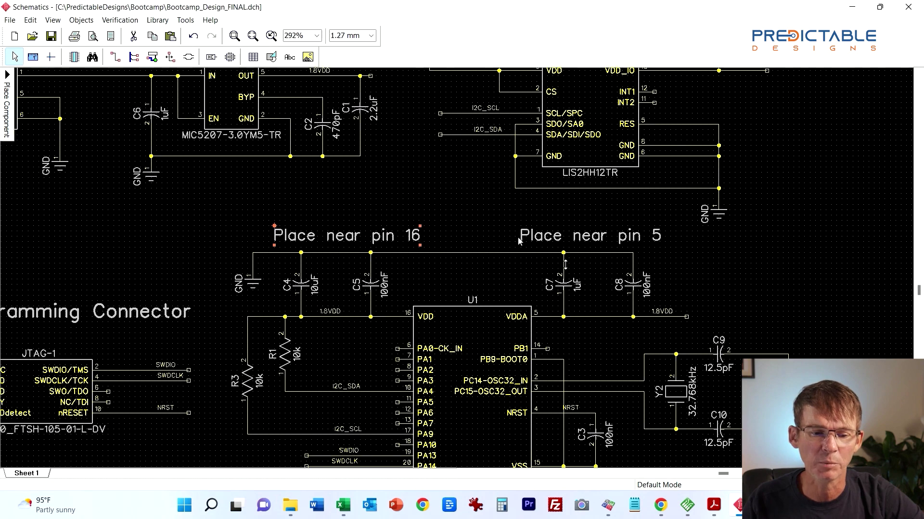
pyautogui.doubleClick(292, 350)
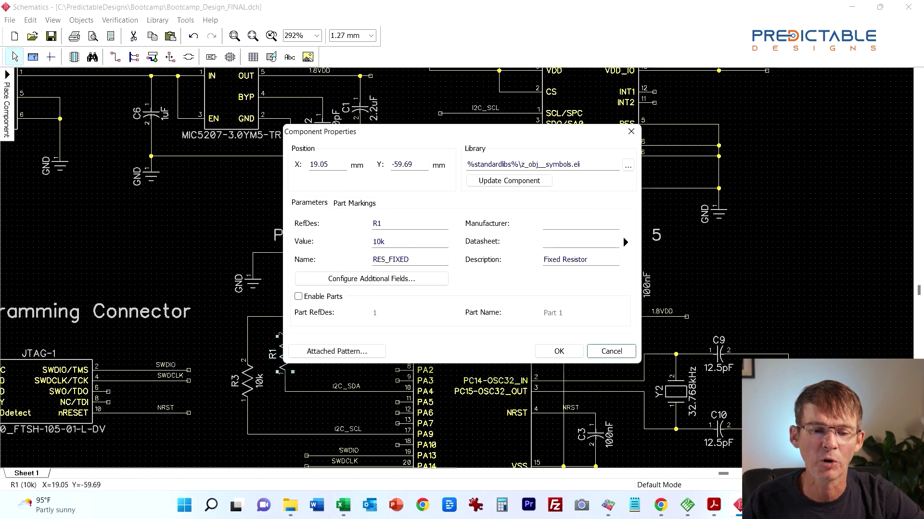
pyautogui.click(409, 260)
pyautogui.moveTo(409, 259); pyautogui.dragTo(340, 260)
pyautogui.write('10k')
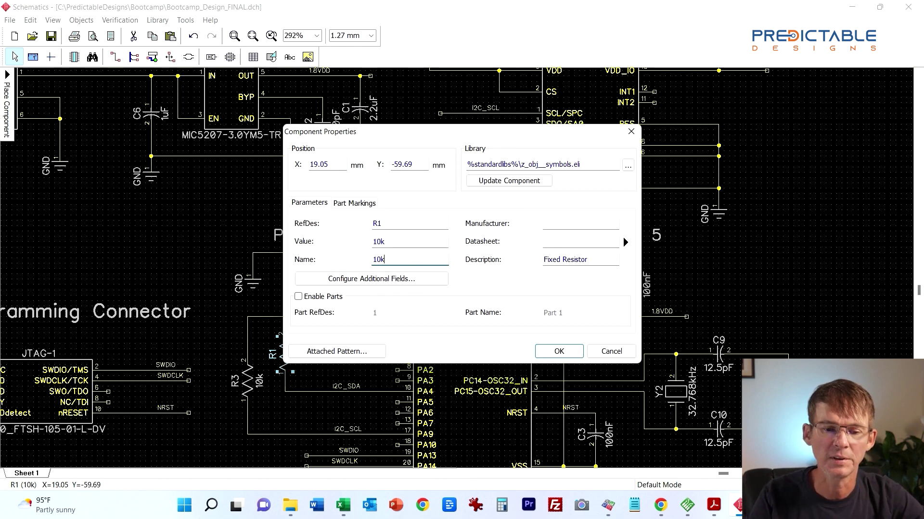
pyautogui.write('RES')
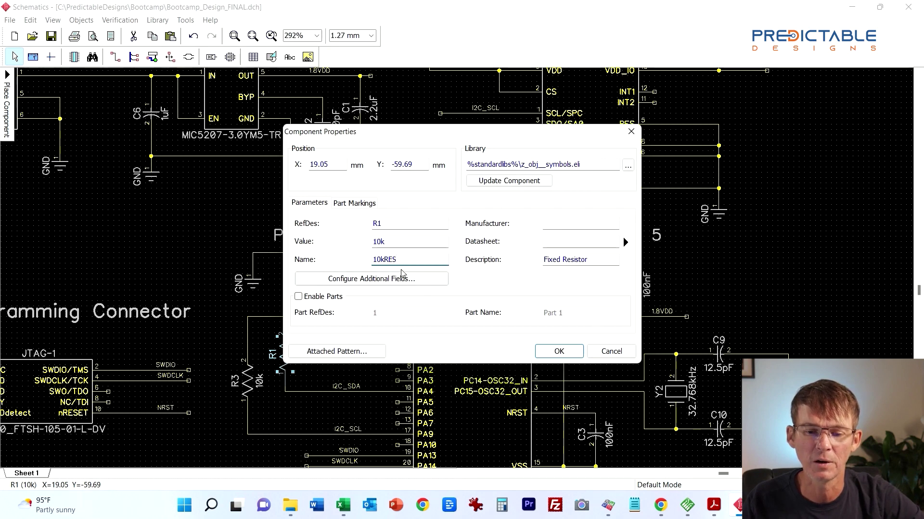
pyautogui.click(559, 351)
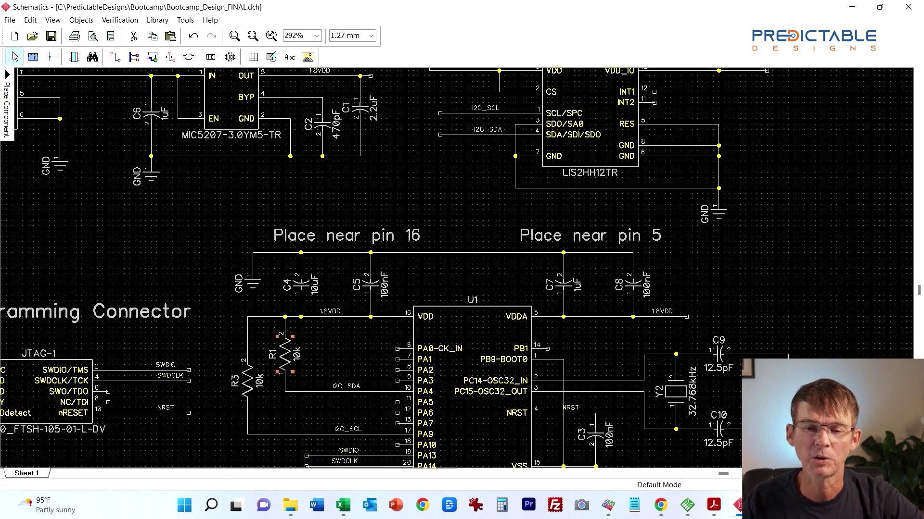
pyautogui.click(687, 505)
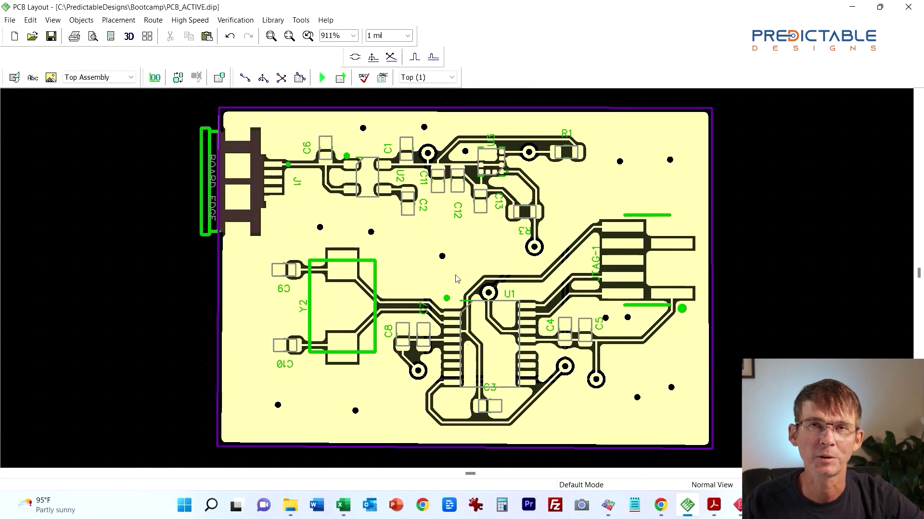